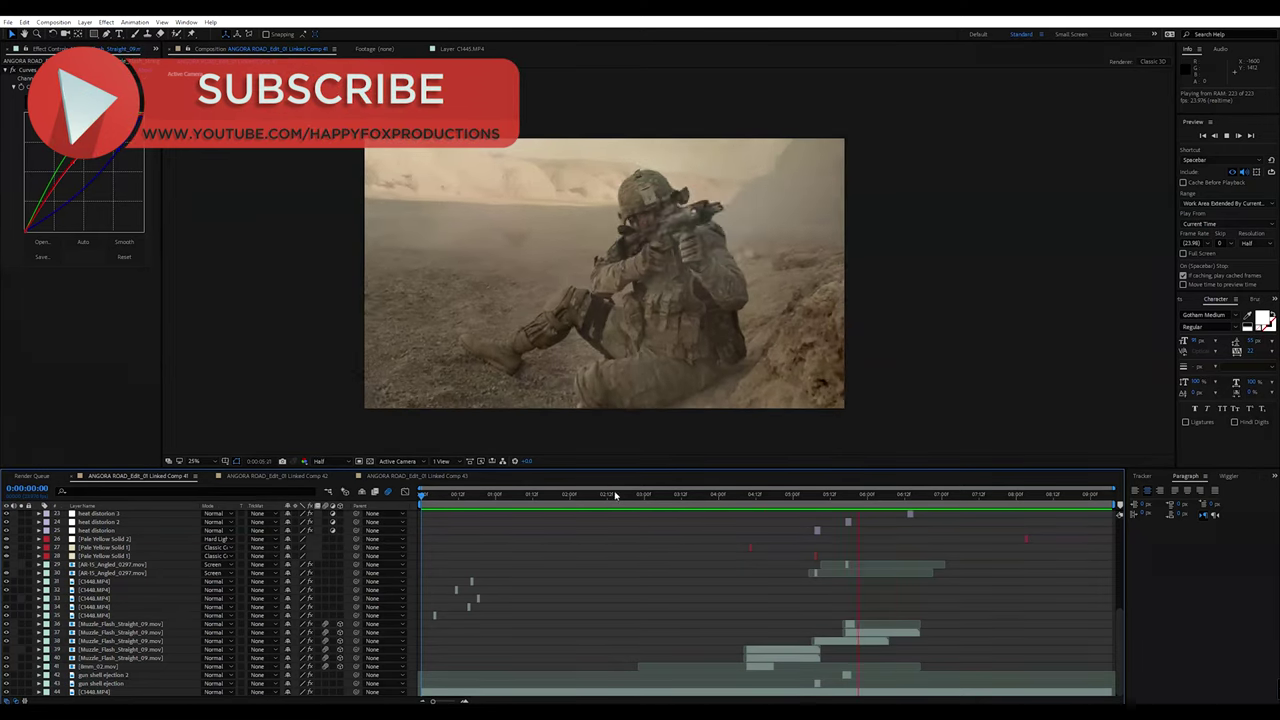
- Stop the preview, select the C1448.MP4 layer and scrub the playhead back to 0:00
key("space")
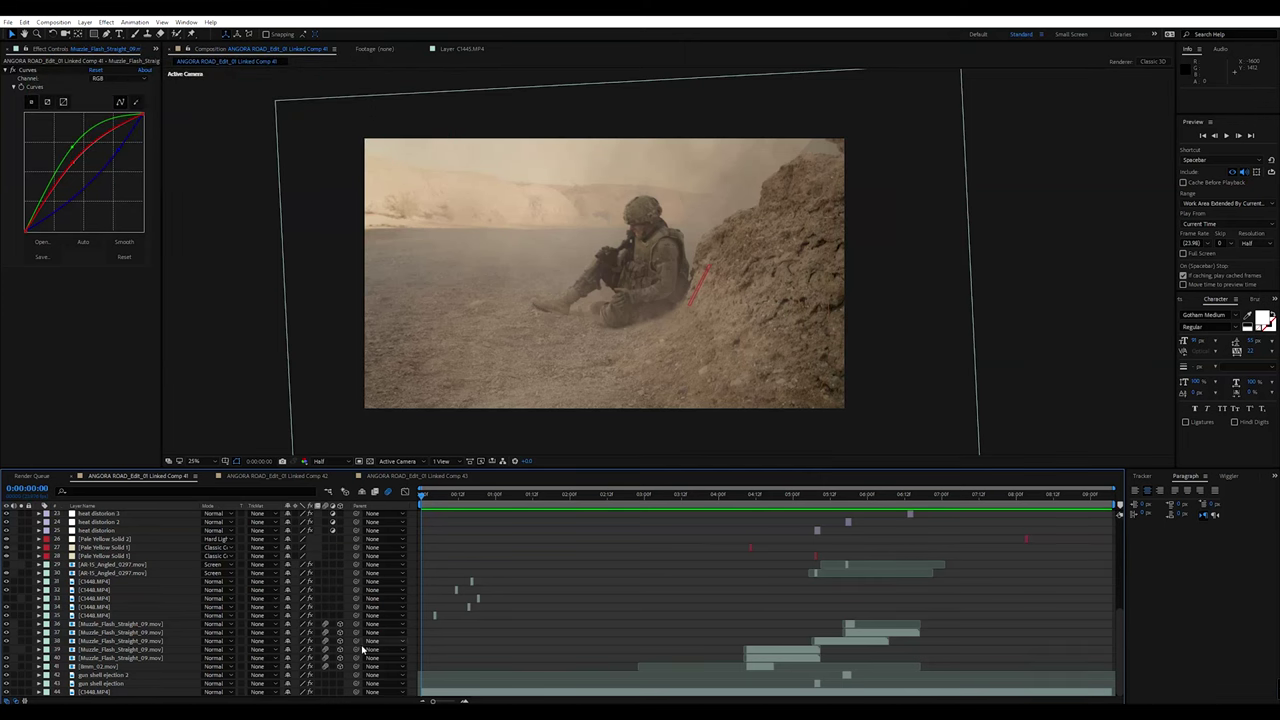
left_click(112, 692)
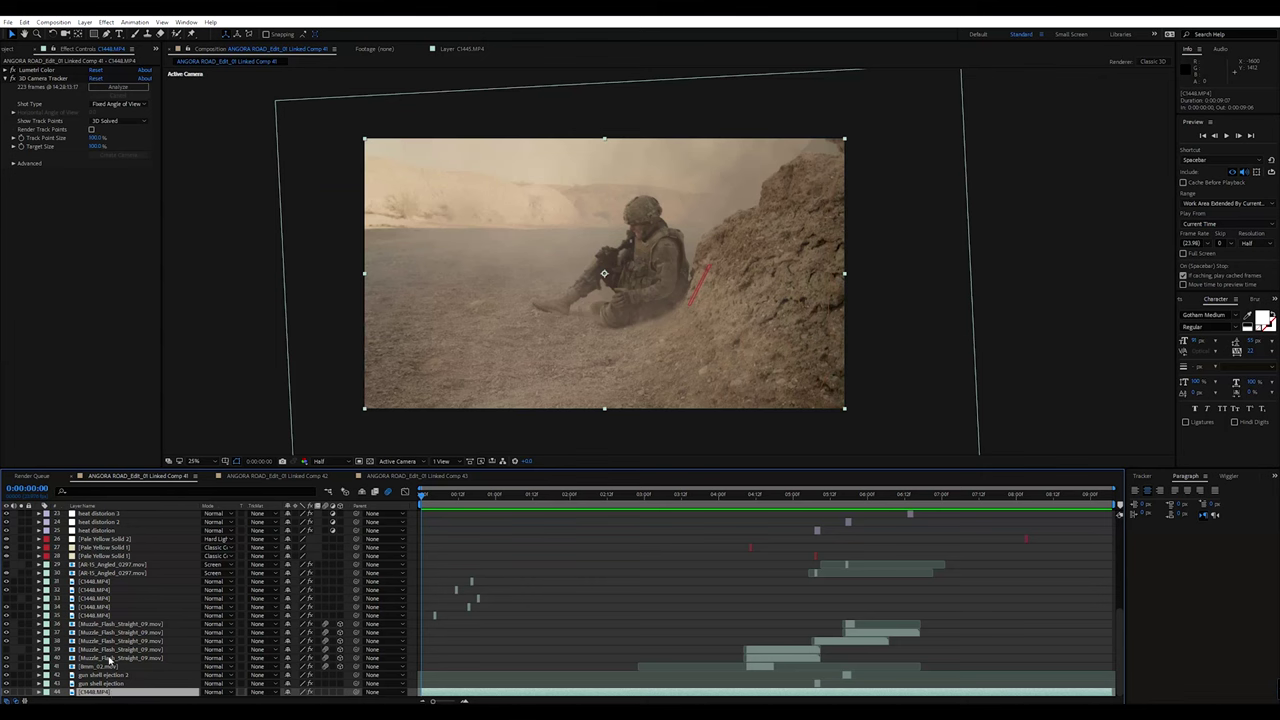
scroll(108, 660, "up", 8)
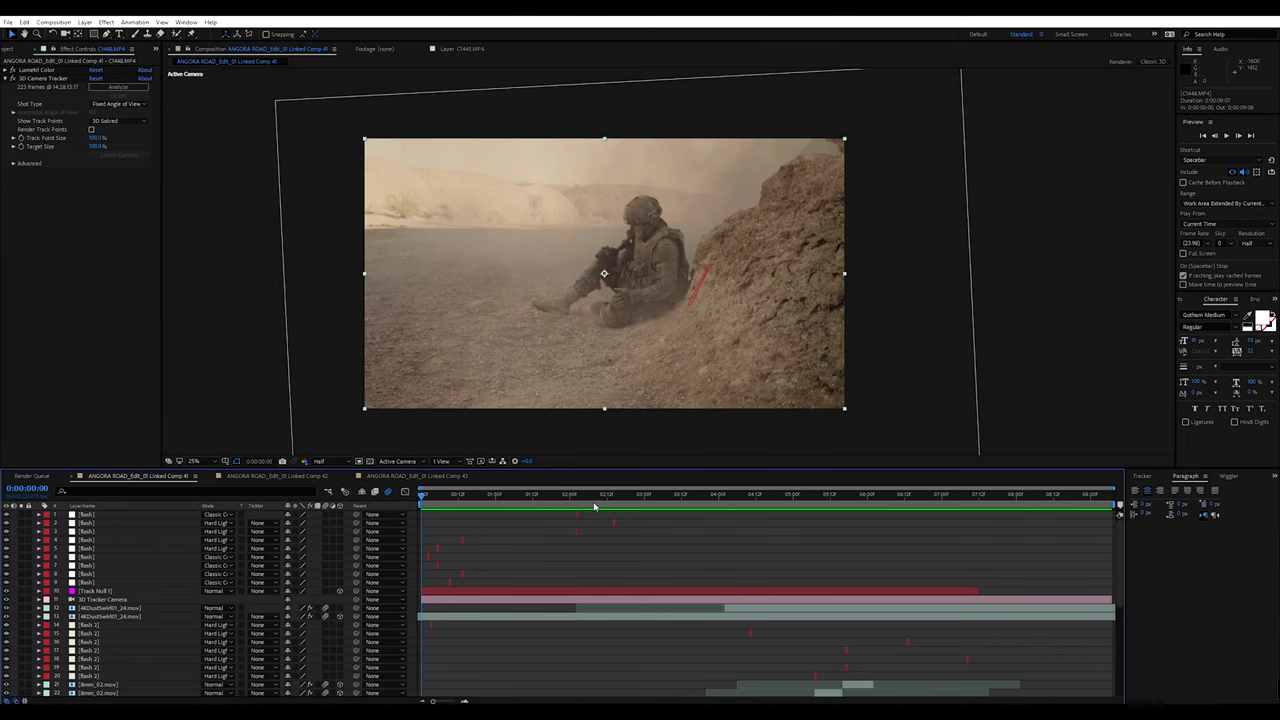
key("space")
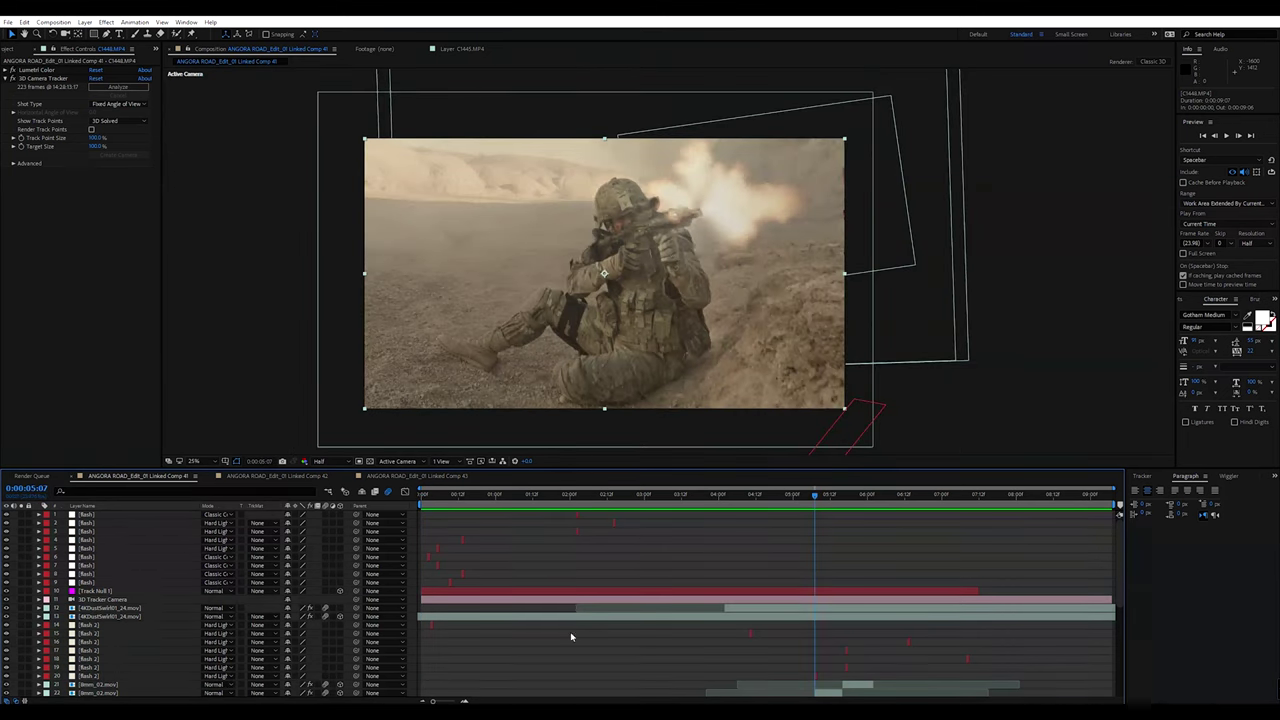
scroll(571, 637, "down", 8)
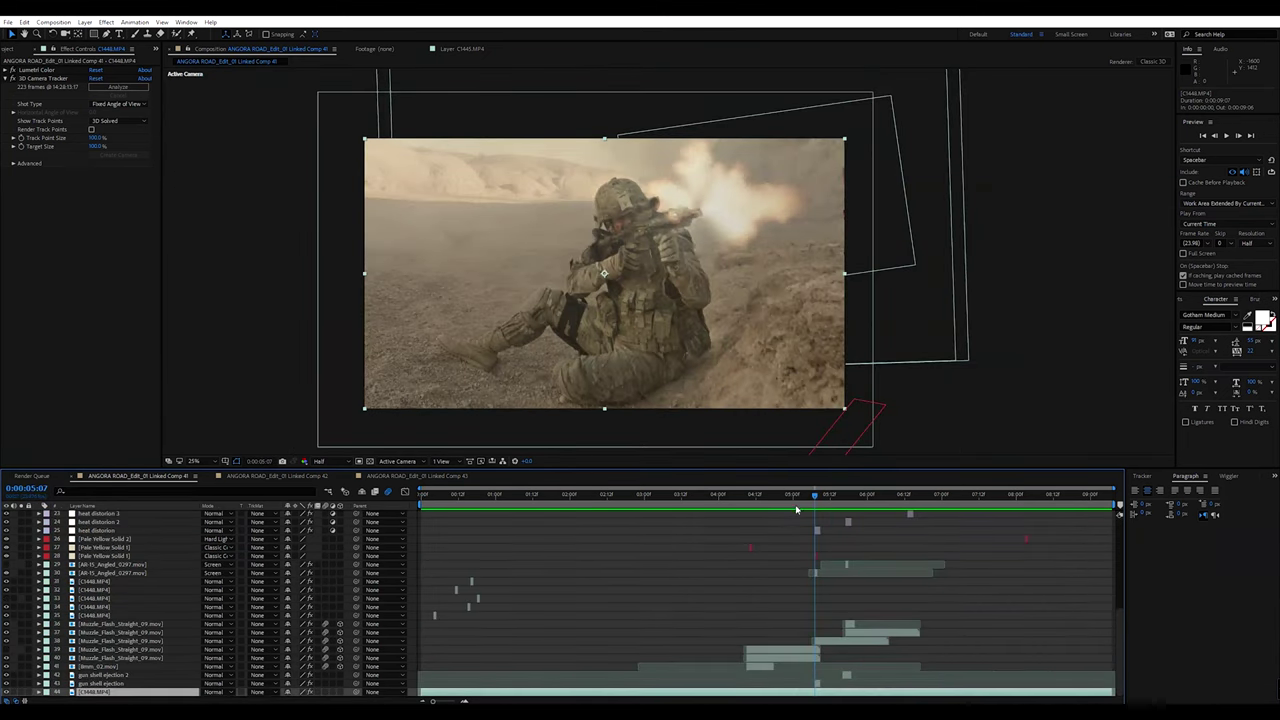
left_click_drag(808, 503, 396, 538)
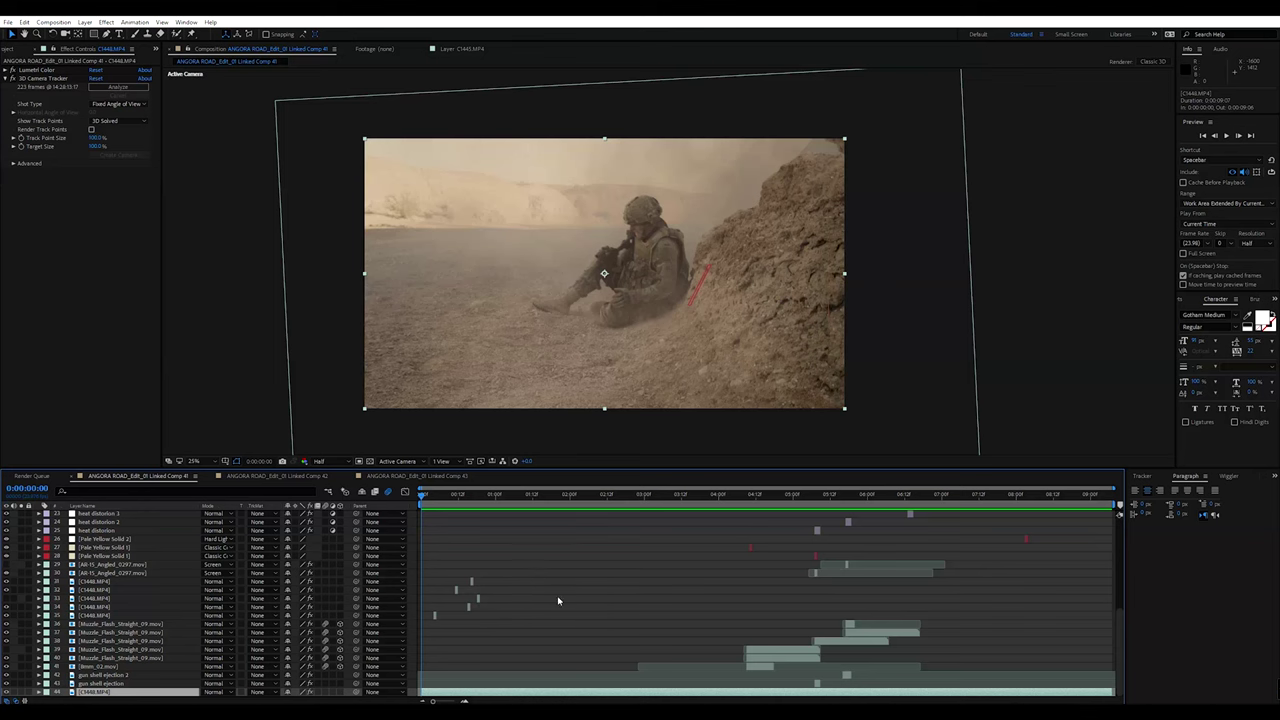
- Solo the C1448.MP4 layer and turn its Lumetri Color grade off and back on
left_click(19, 692)
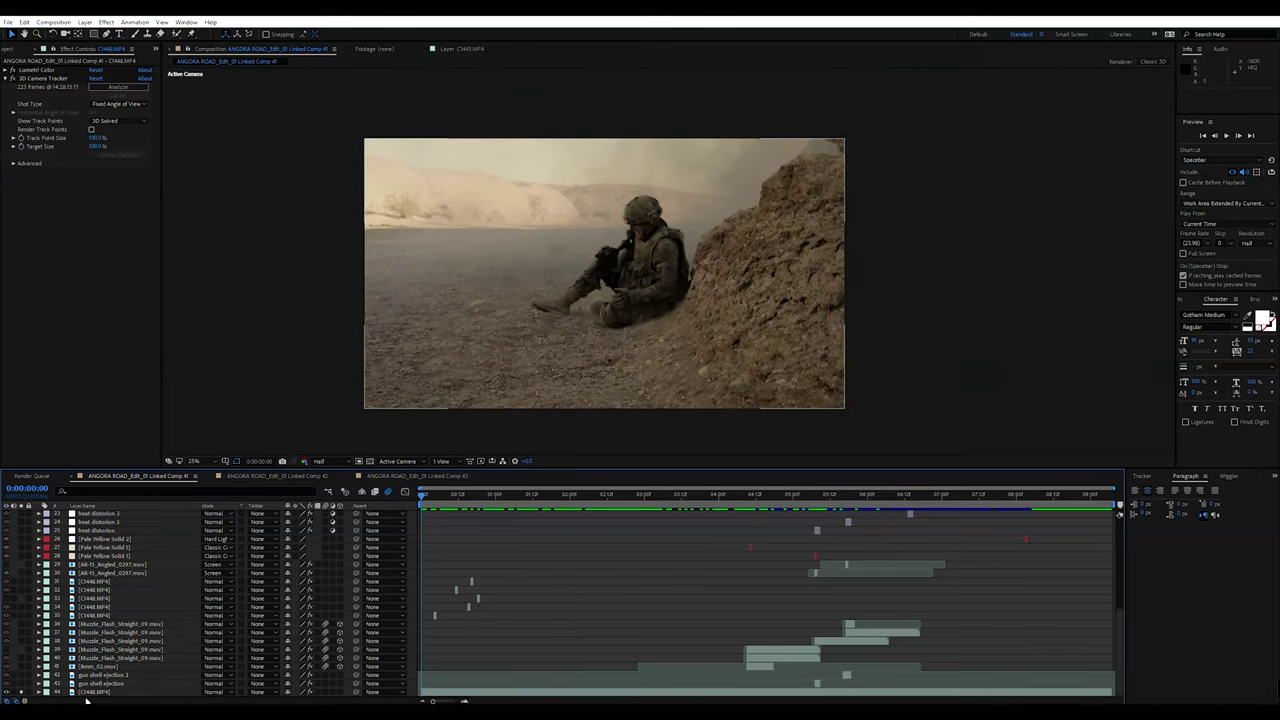
left_click(14, 70)
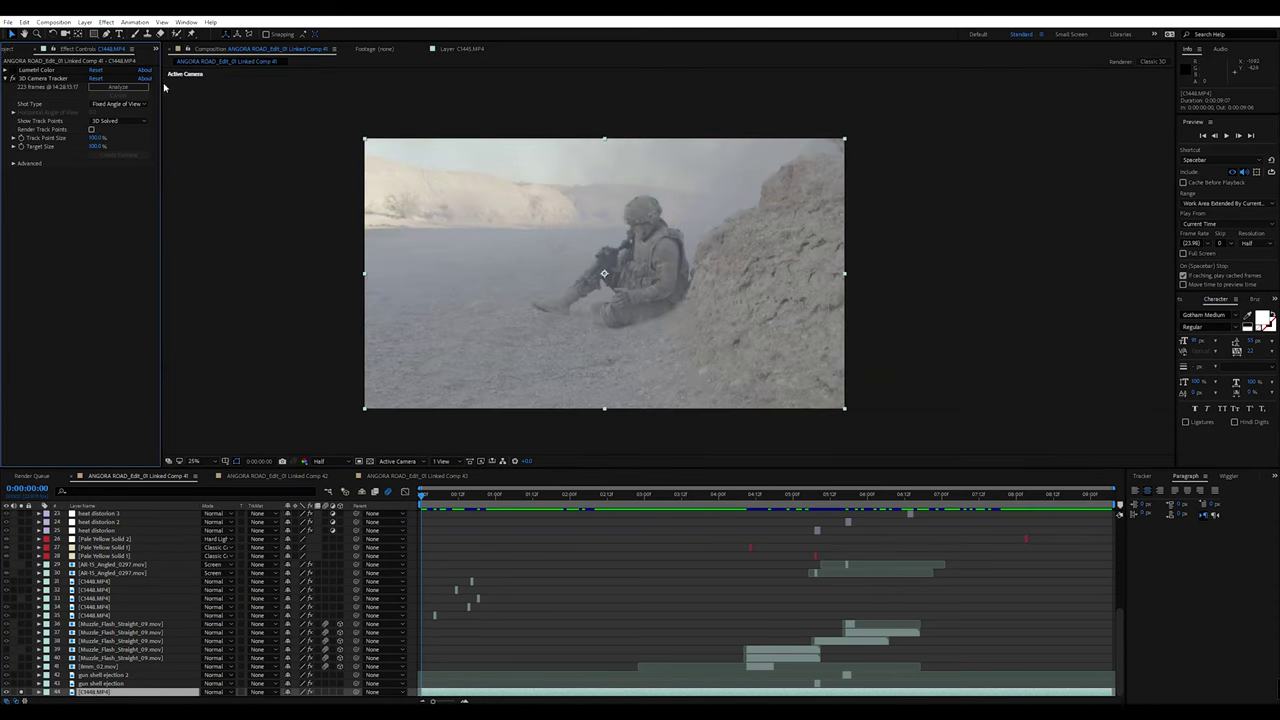
left_click(7, 70)
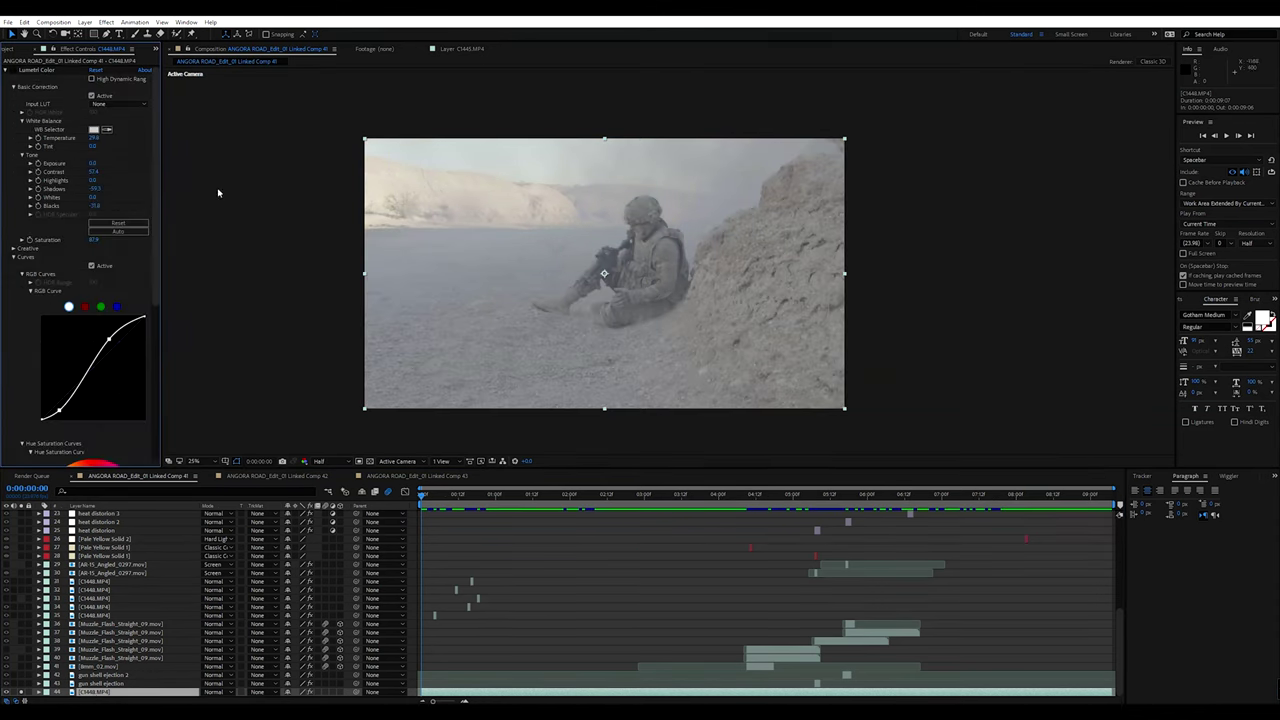
left_click(14, 70)
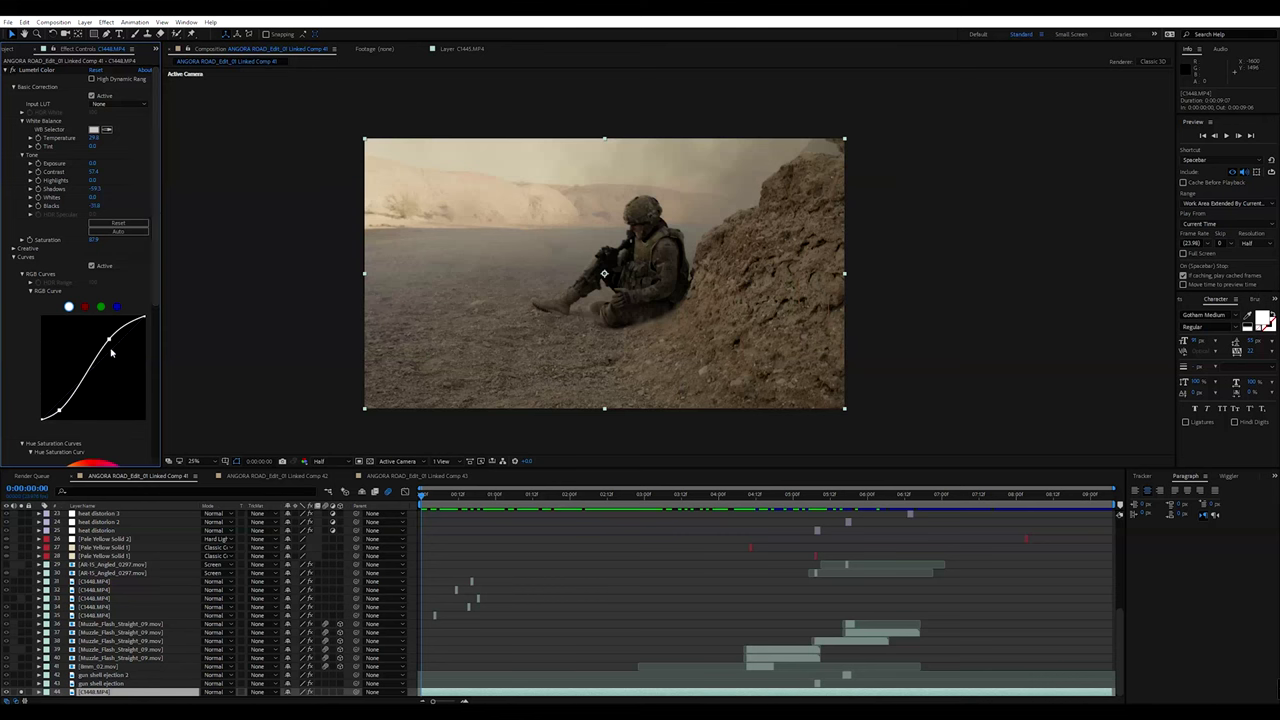
- Scrub forward through the graded shot and select the C1448.MP4 clip on layer 35
scroll(112, 352, "down", 3)
scroll(110, 281, "down", 8)
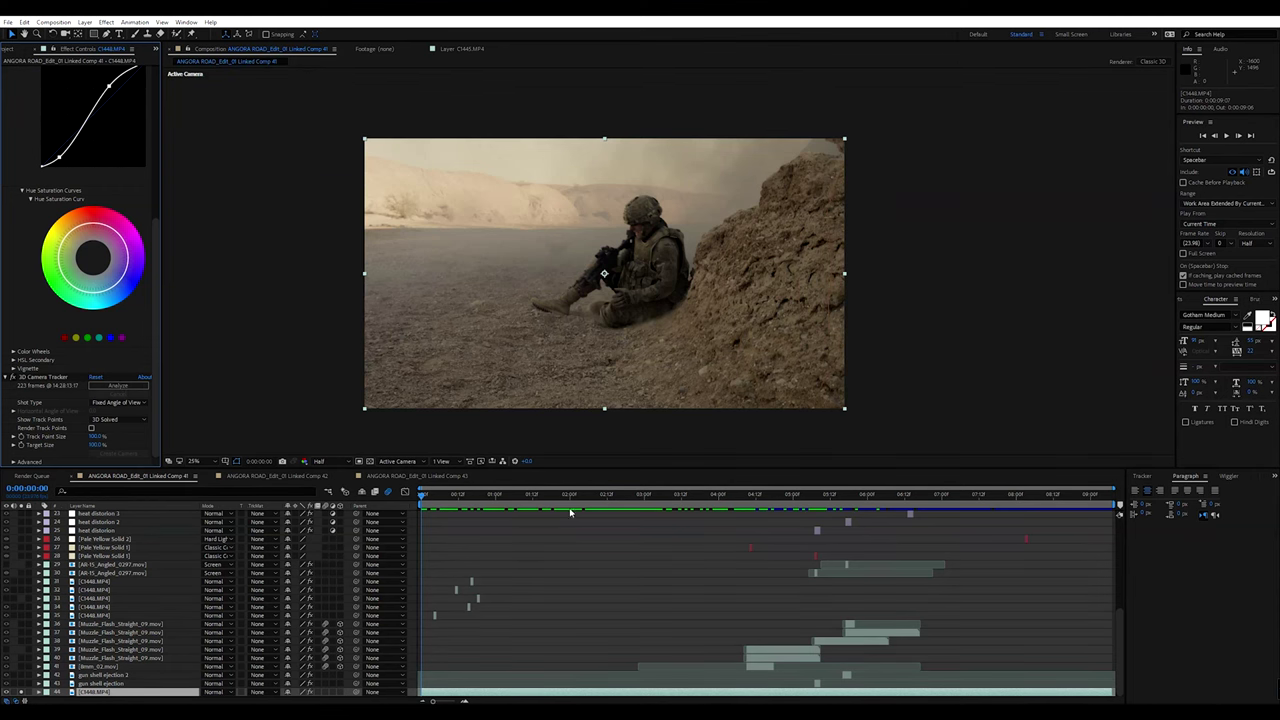
left_click_drag(478, 500, 406, 497)
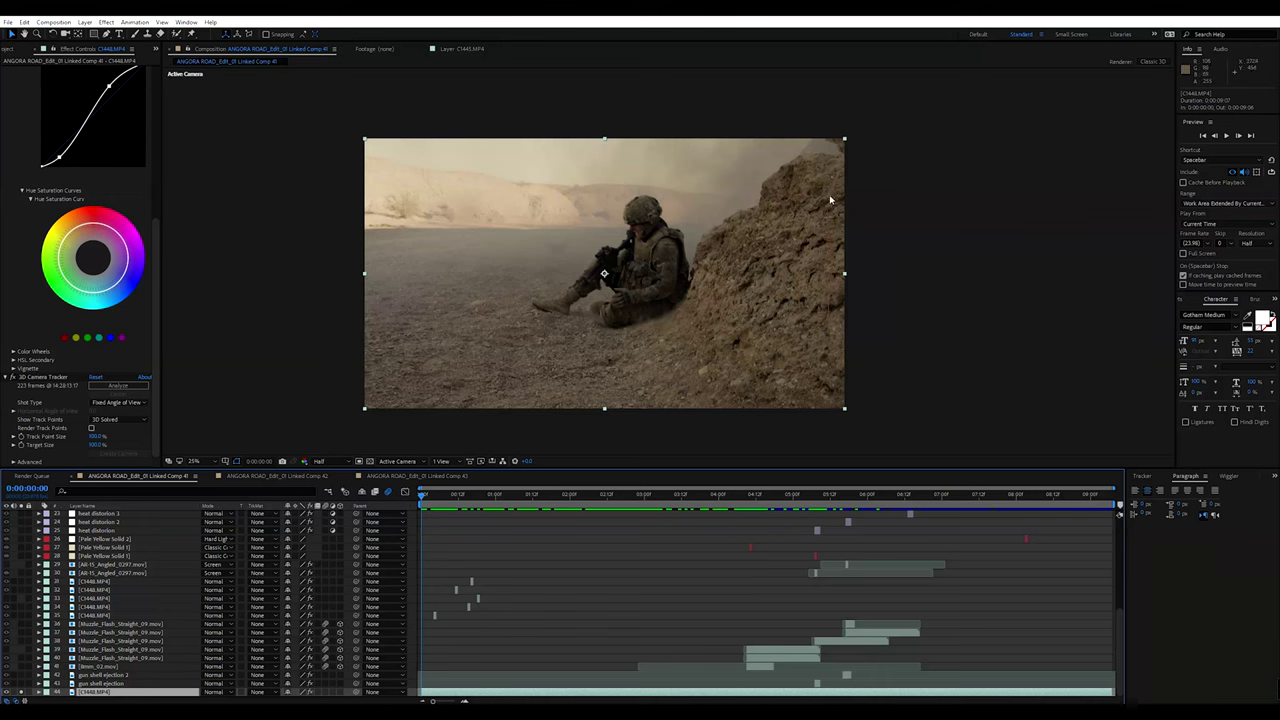
left_click(434, 615)
scroll(465, 625, "up", 5)
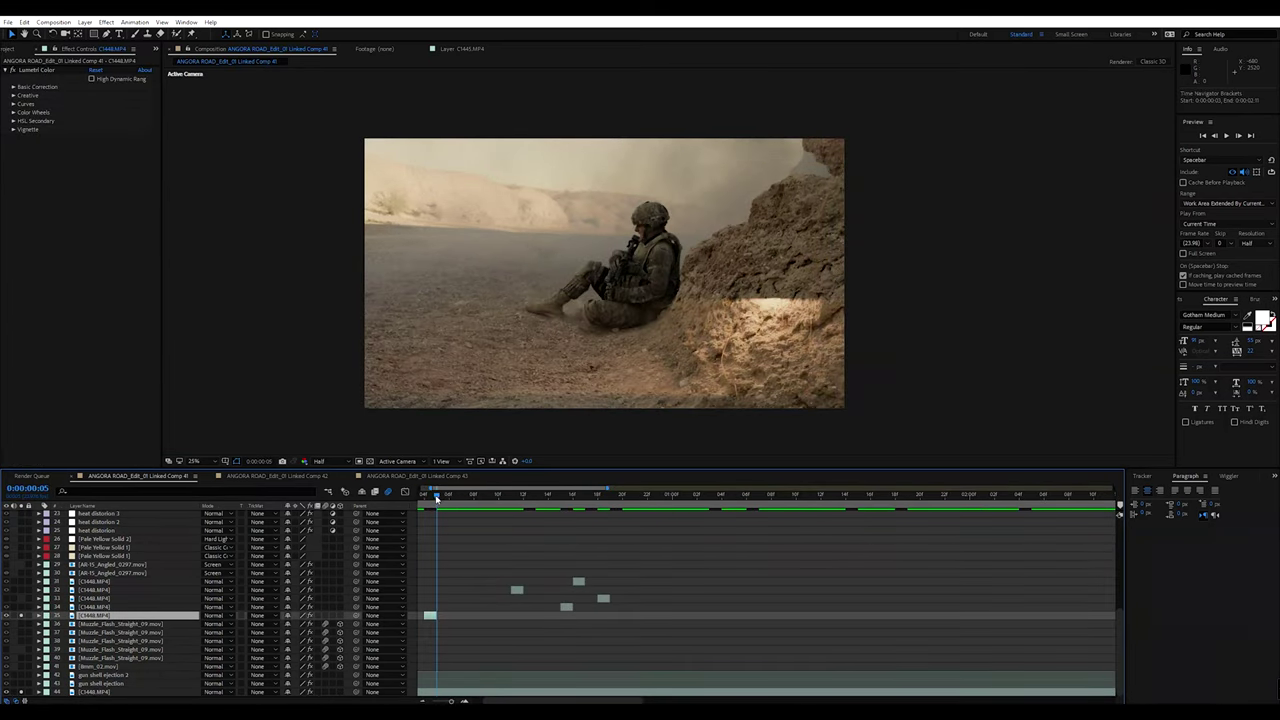
left_click_drag(436, 499, 428, 499)
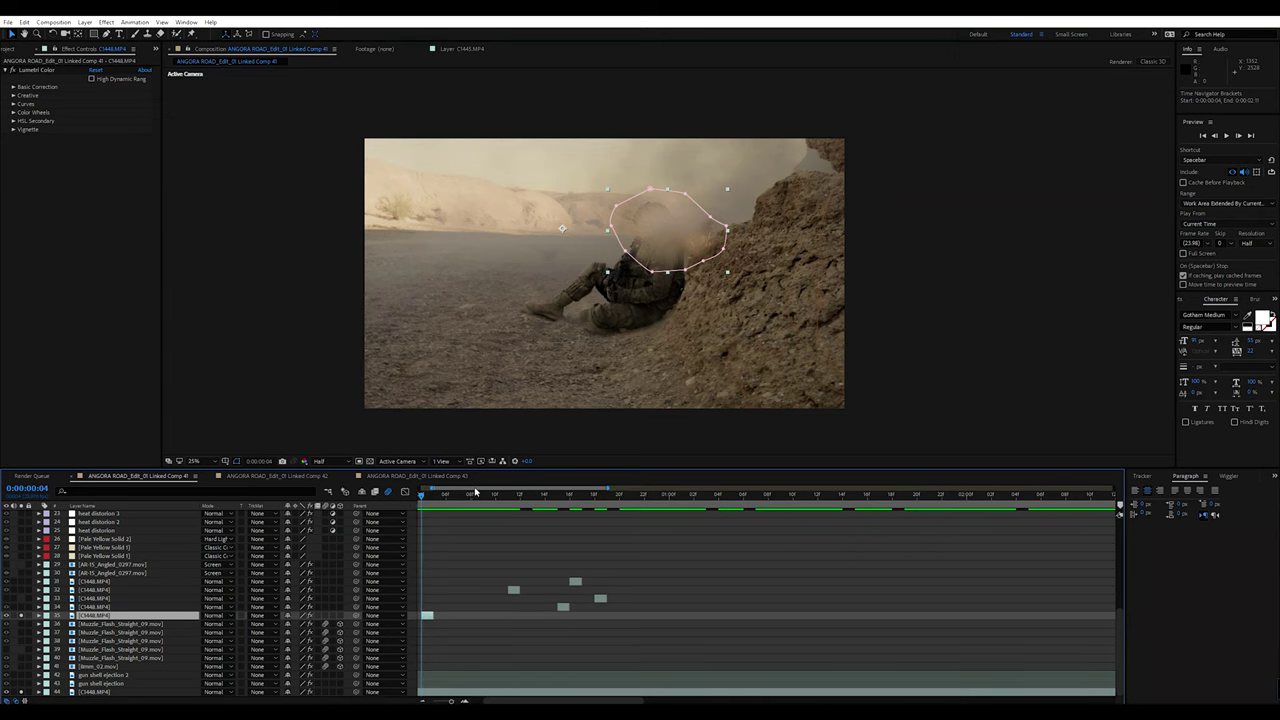
scroll(460, 501, "up", 2)
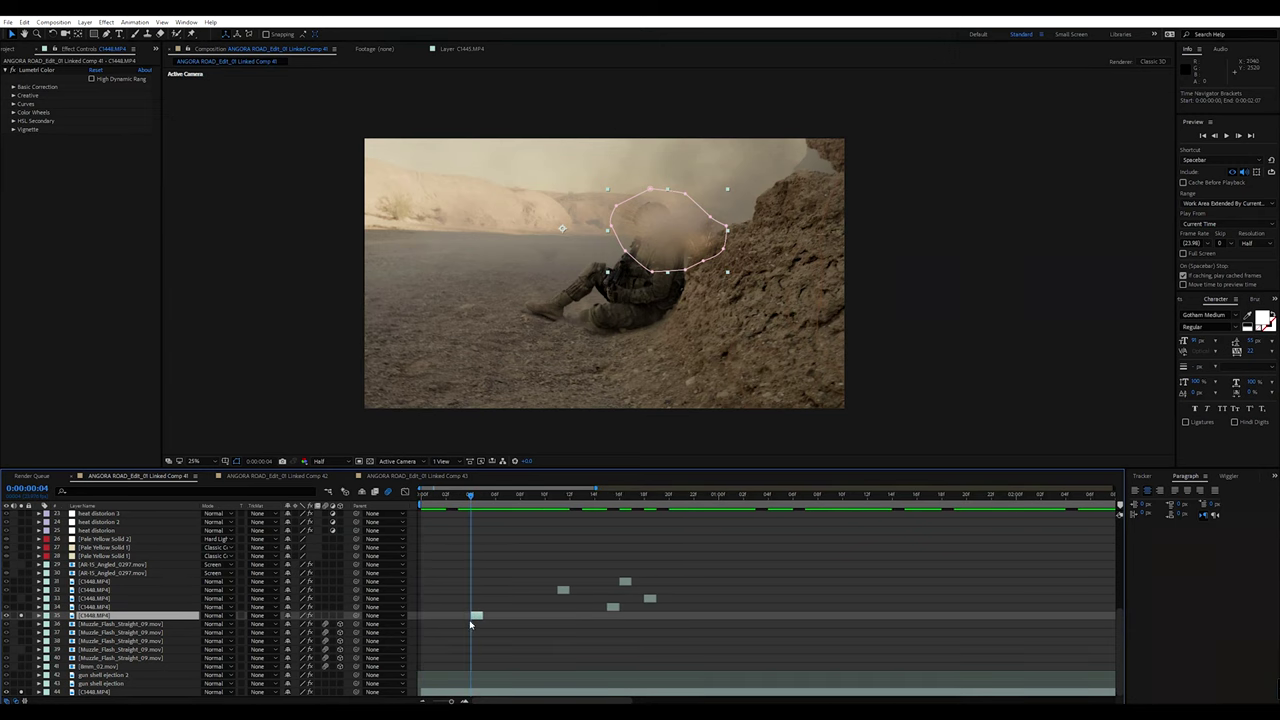
left_click(21, 616)
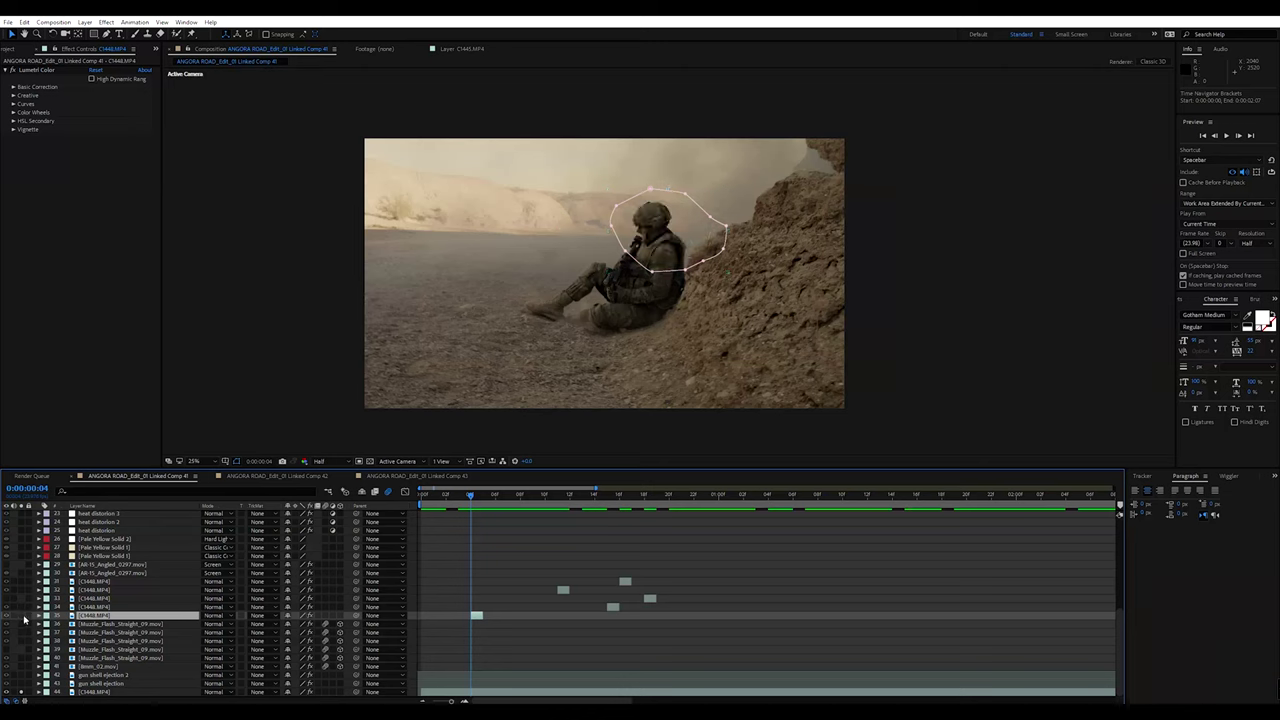
left_click(21, 616)
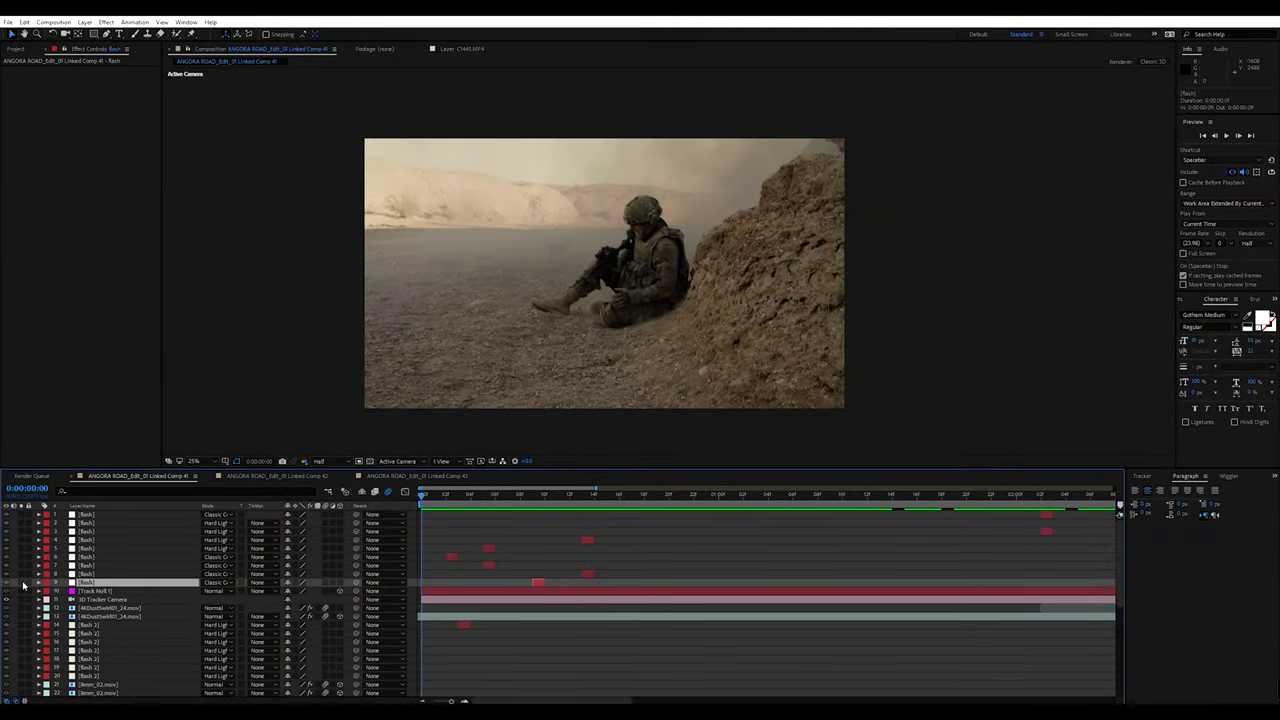
- Solo flash layers 4–9, scrub around two seconds, and preview the masked dust swirl smoke
left_click_drag(22, 584, 17, 543)
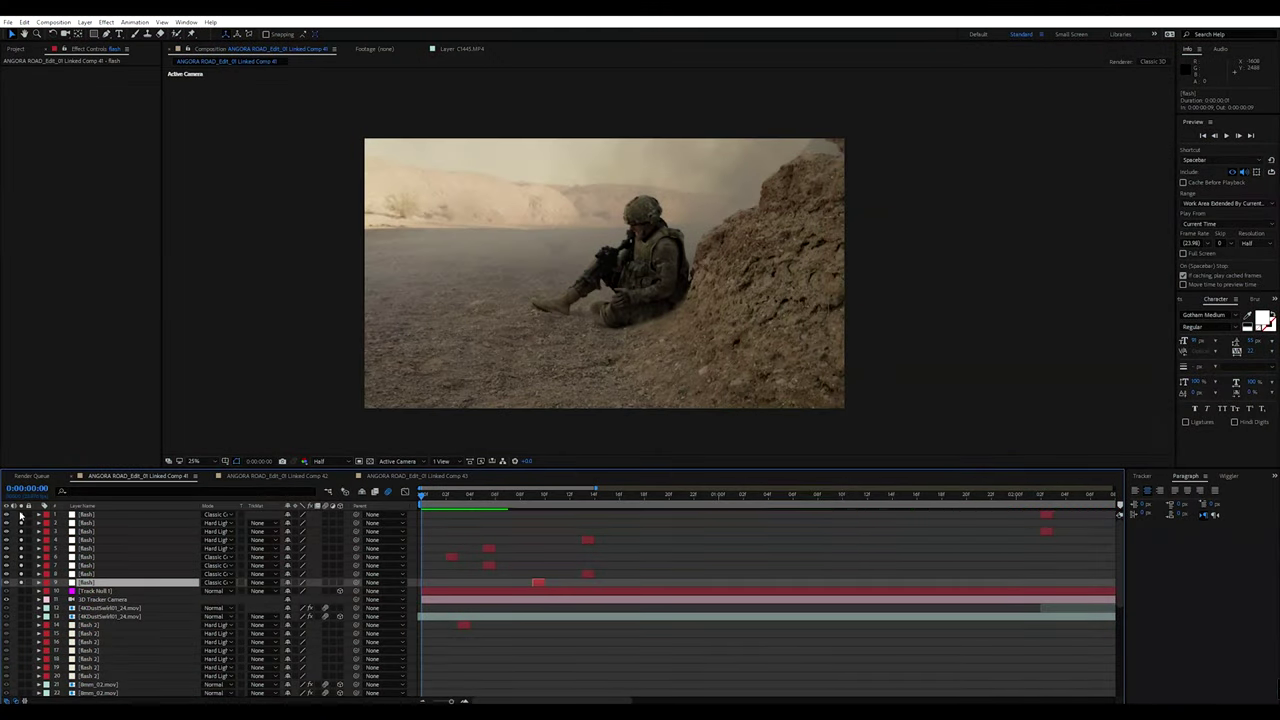
left_click(445, 498)
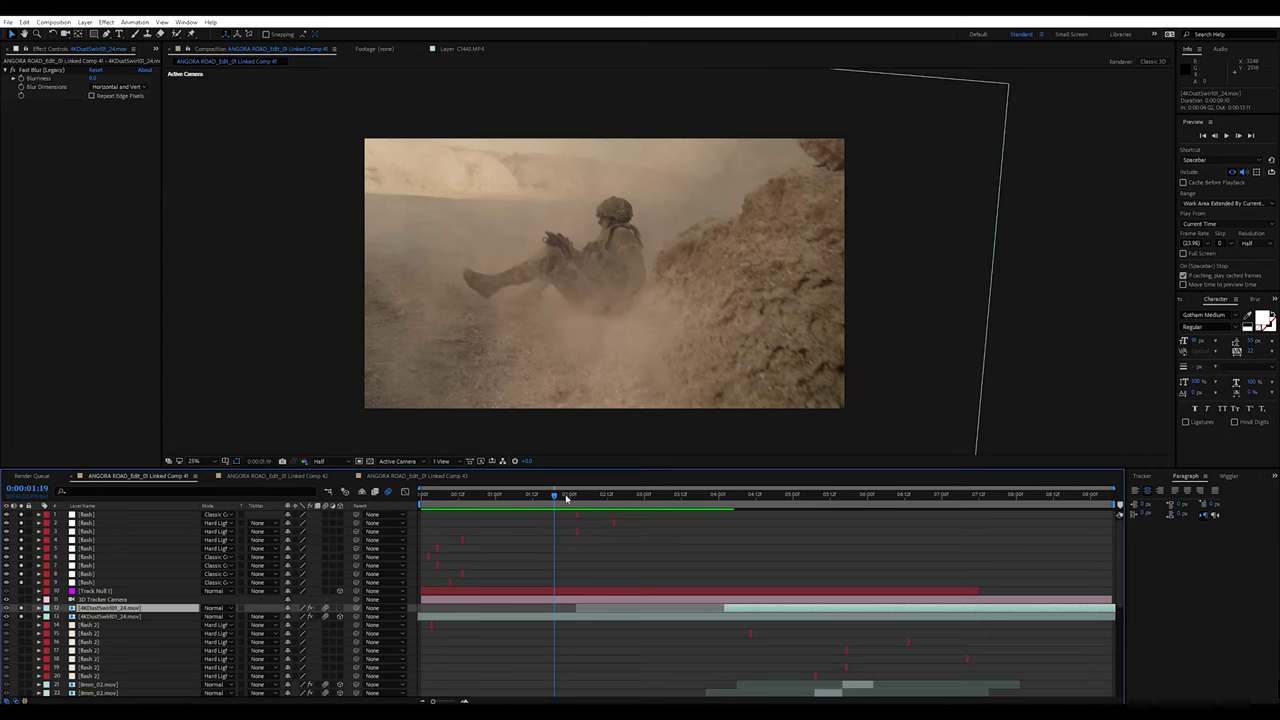
left_click_drag(566, 498, 737, 498)
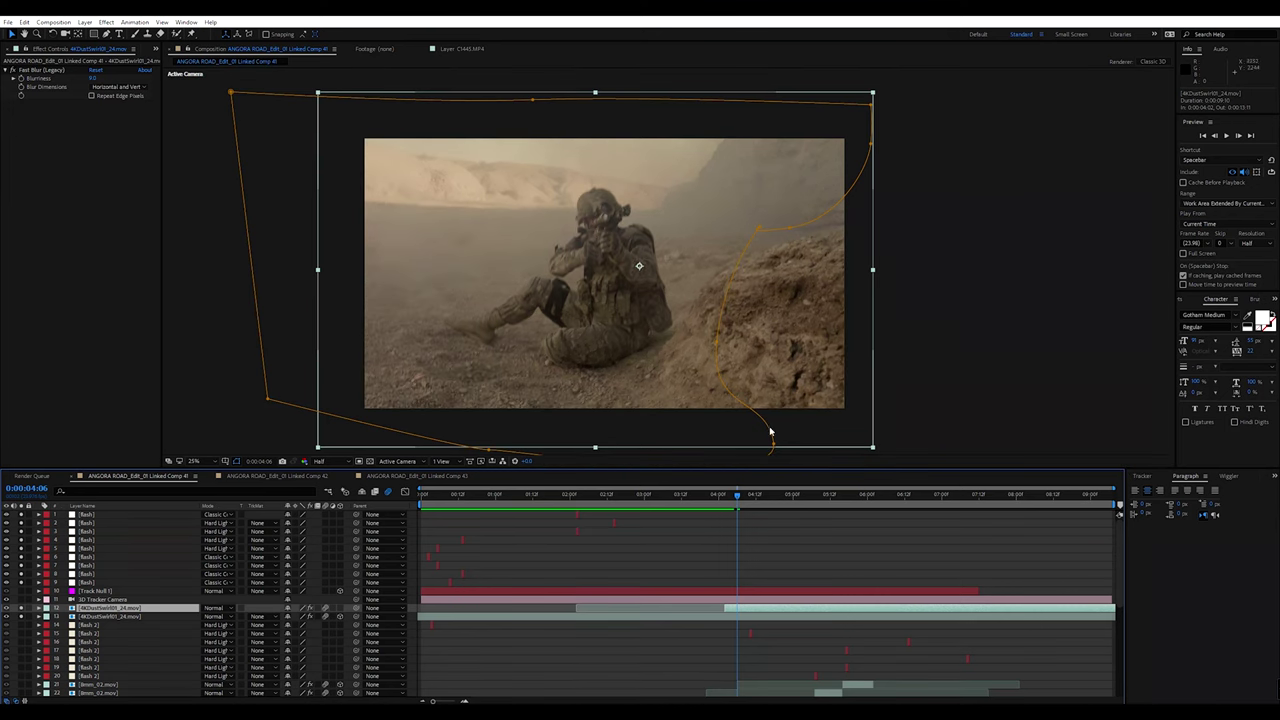
key("space")
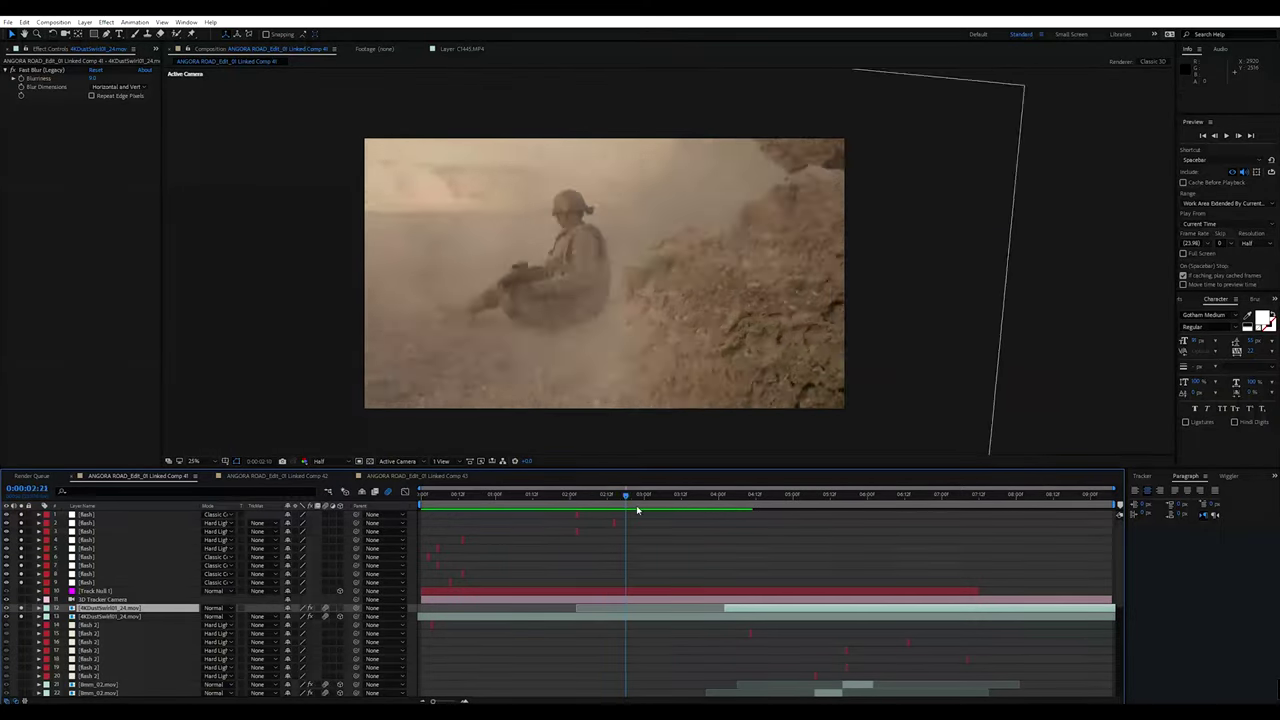
key("space")
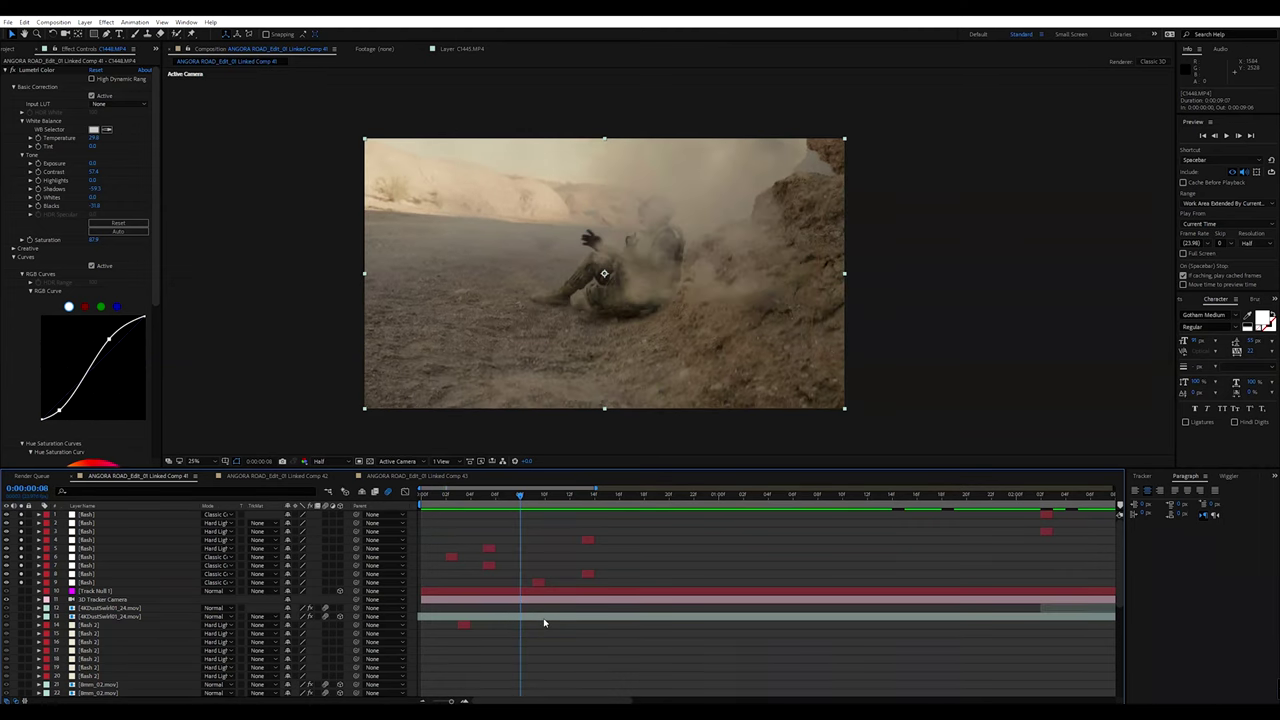
- Collapse the Lumetri Color settings, select the 3D Camera Tracker, and scrub to around 3:14
scroll(535, 617, "down", 5)
scroll(168, 648, "down", 1)
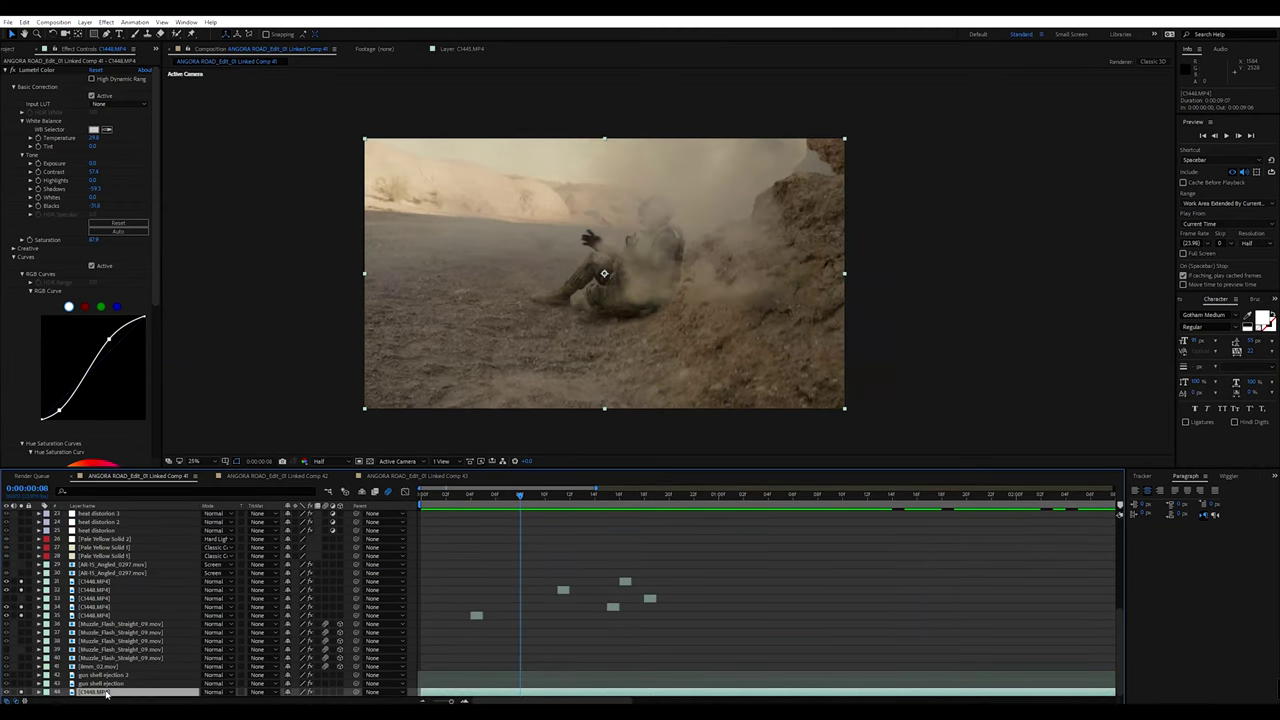
left_click(7, 70)
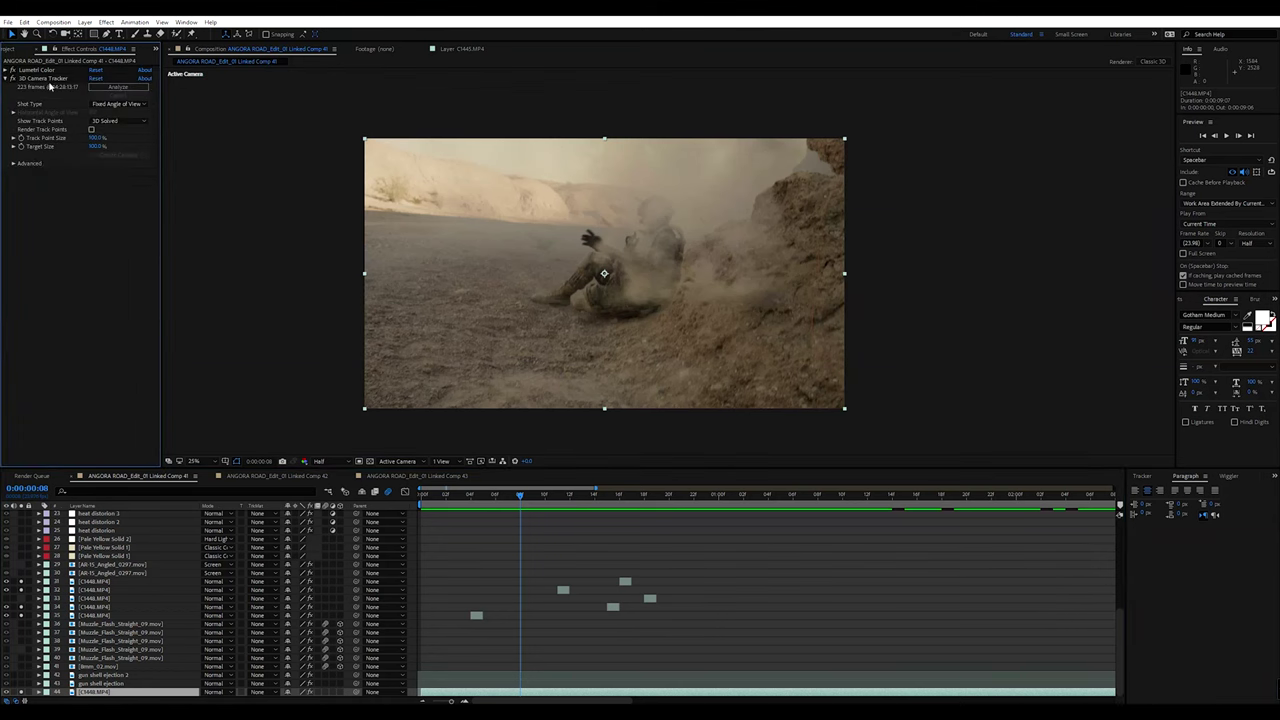
left_click(49, 83)
left_click(458, 500)
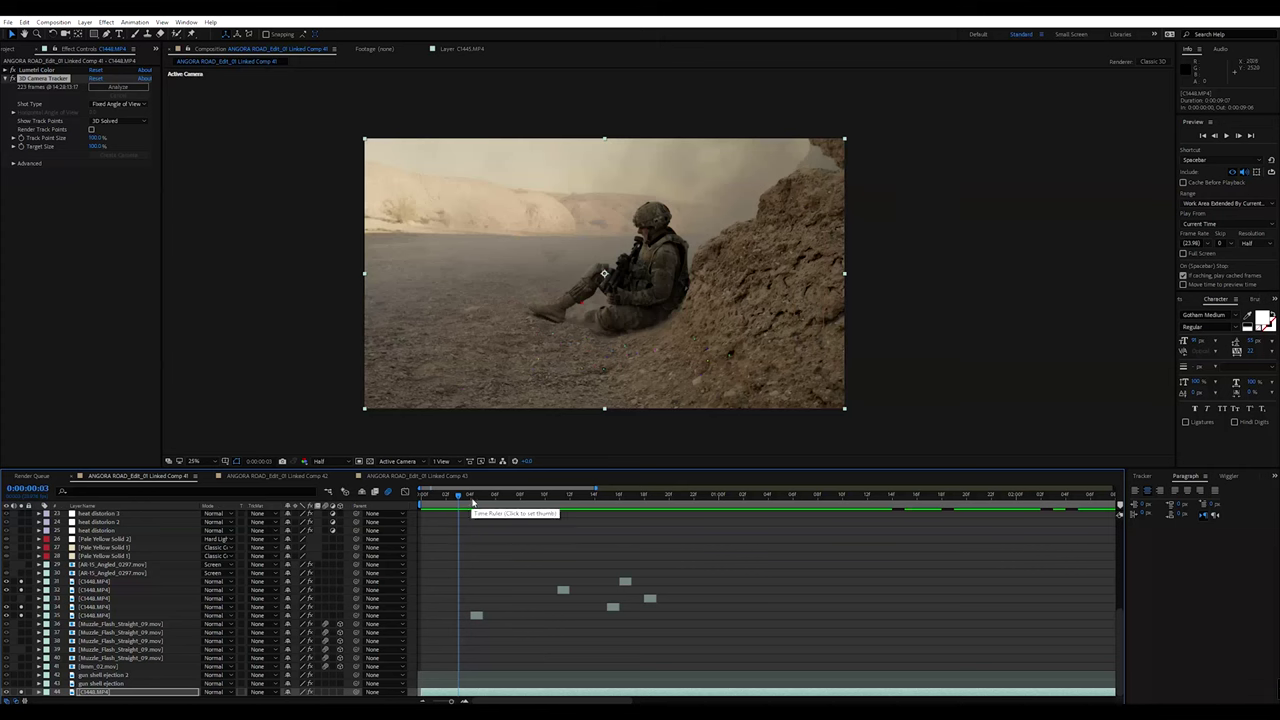
left_click_drag(474, 502, 1100, 532)
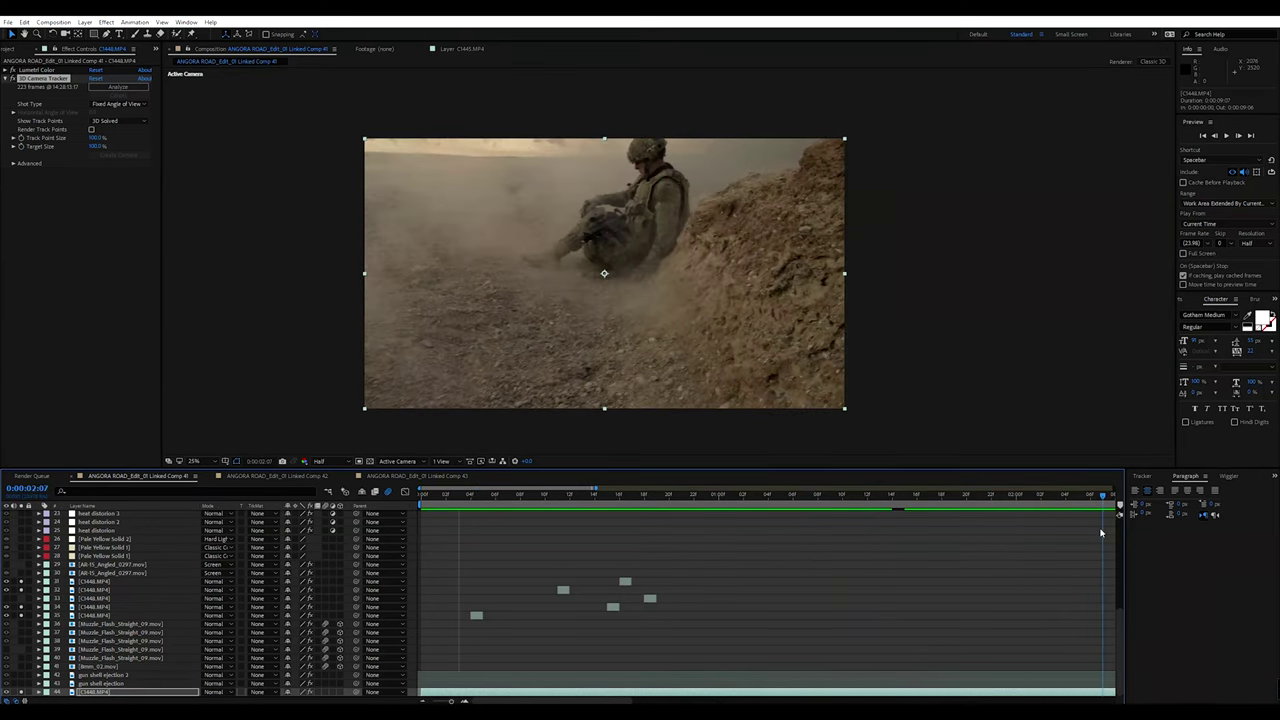
scroll(743, 543, "down", 8)
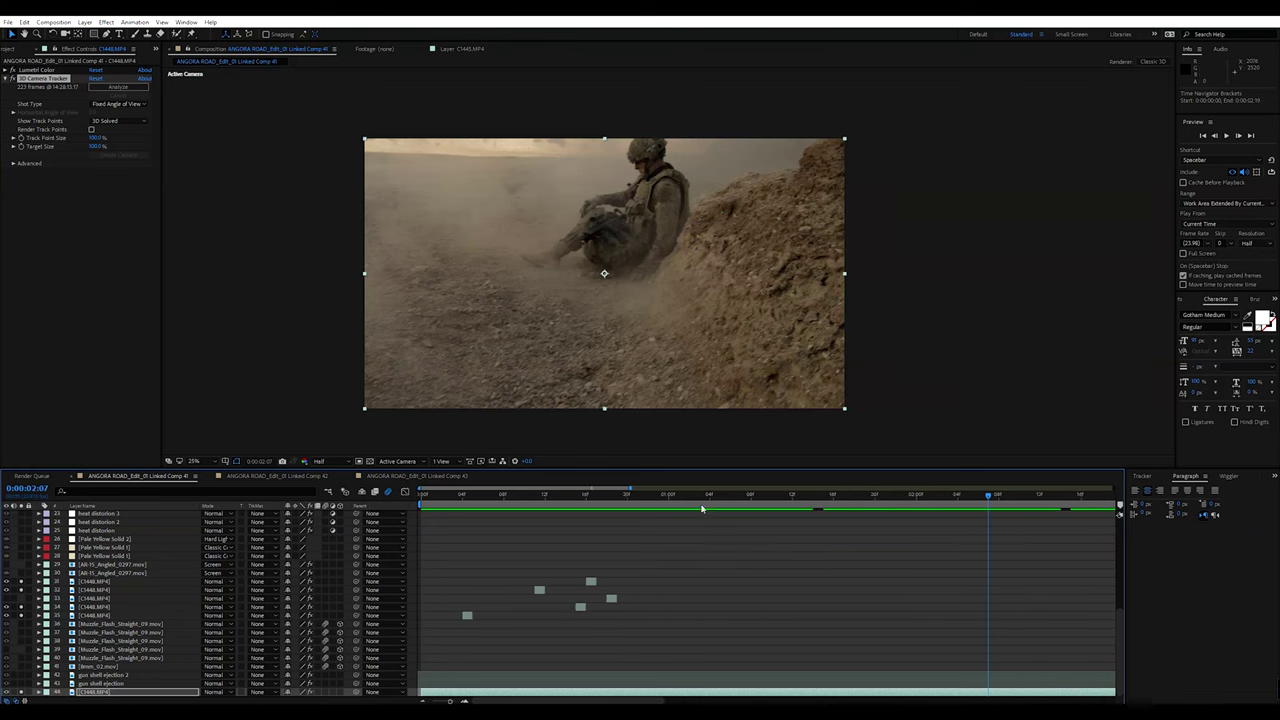
left_click_drag(641, 497, 898, 507)
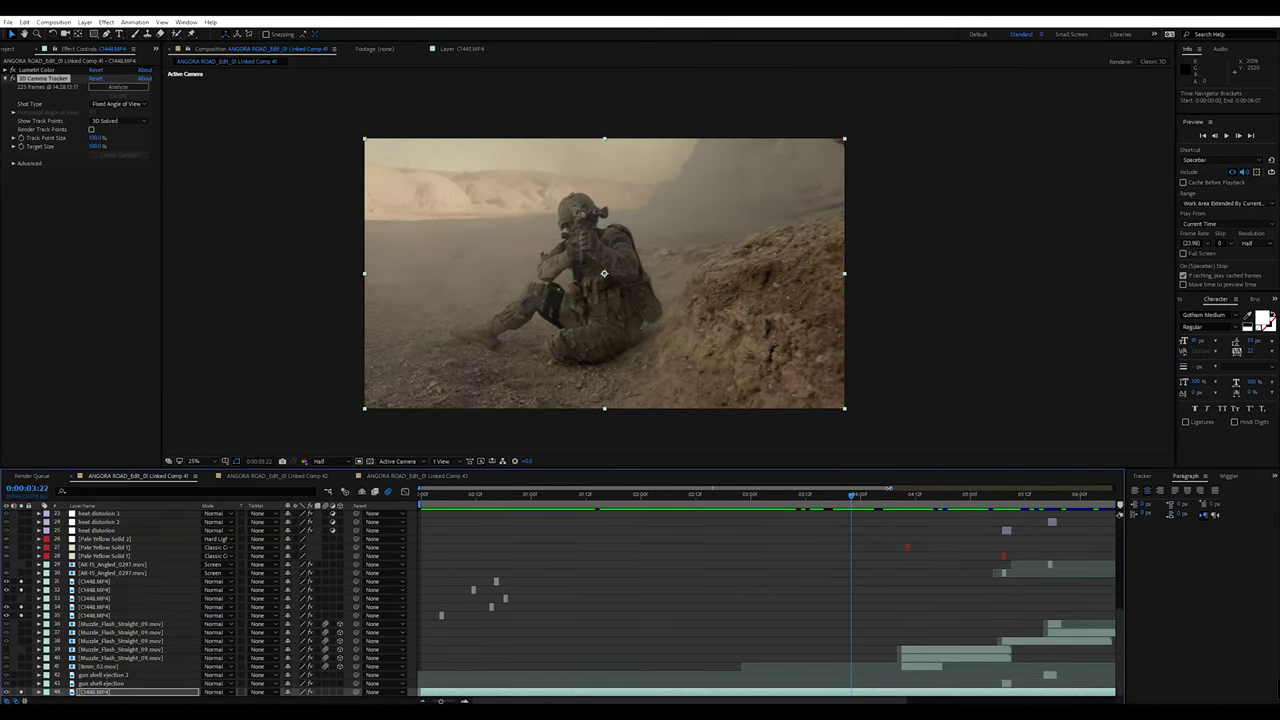
key("minus")
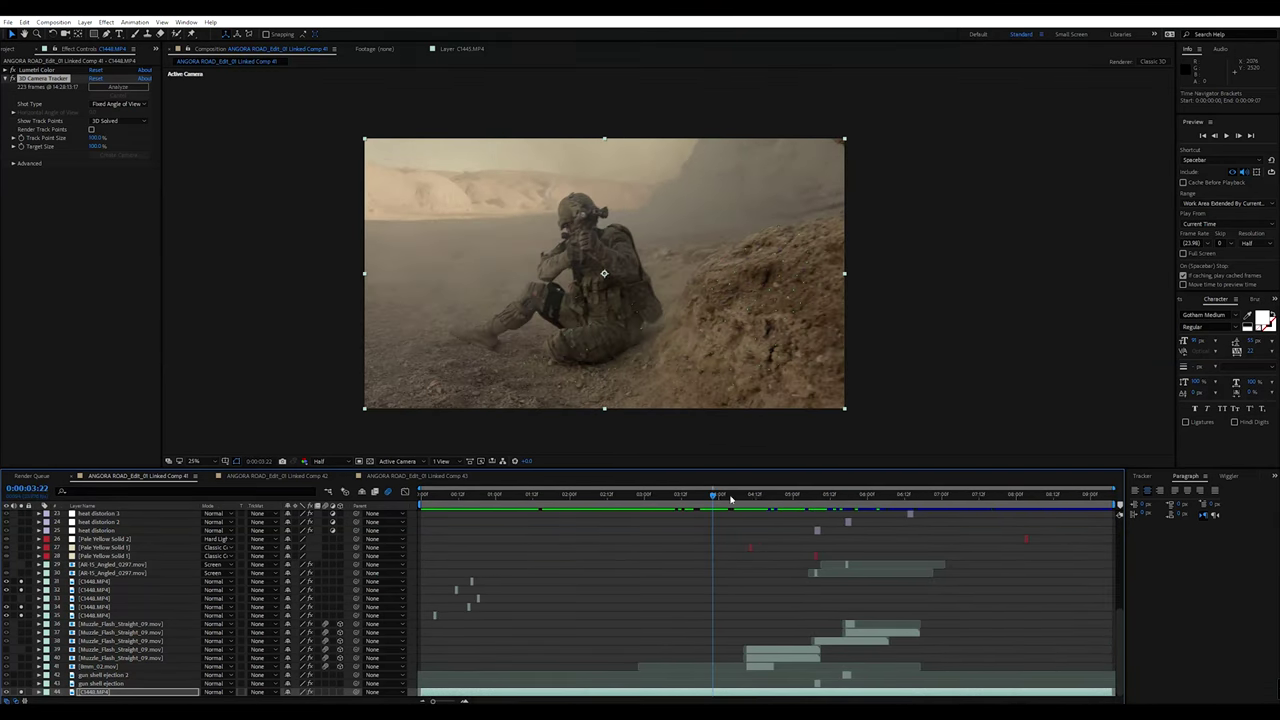
left_click_drag(730, 500, 669, 524)
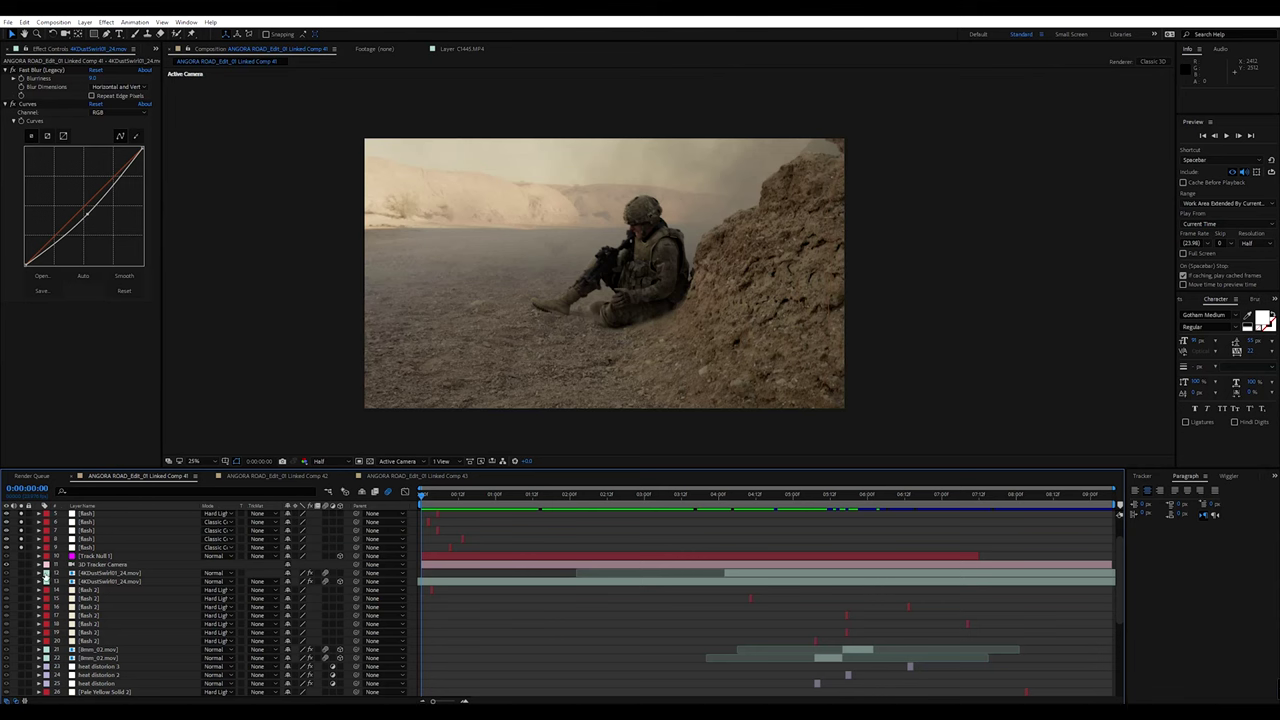
- Select both dust swirl layers, show the dust swirl footage, and bring up the DetFilms4K Dust and Dirt page
left_click(88, 573)
left_click(100, 583)
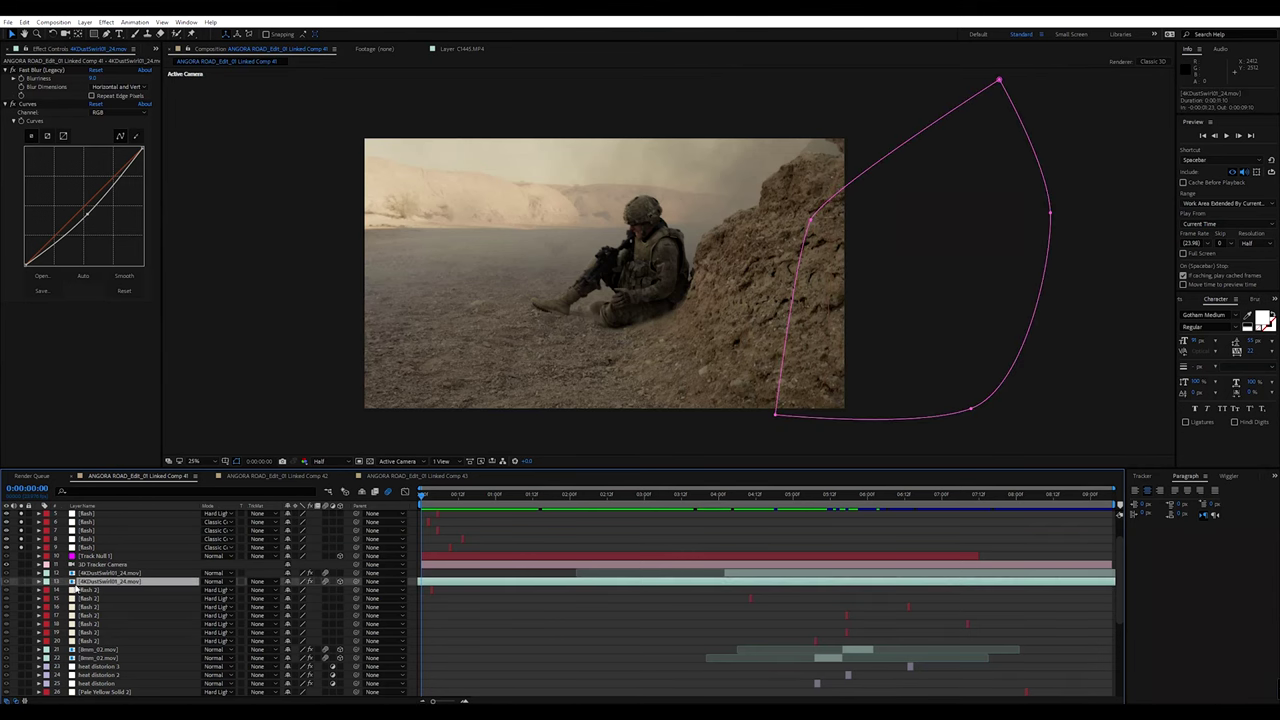
left_click(22, 581)
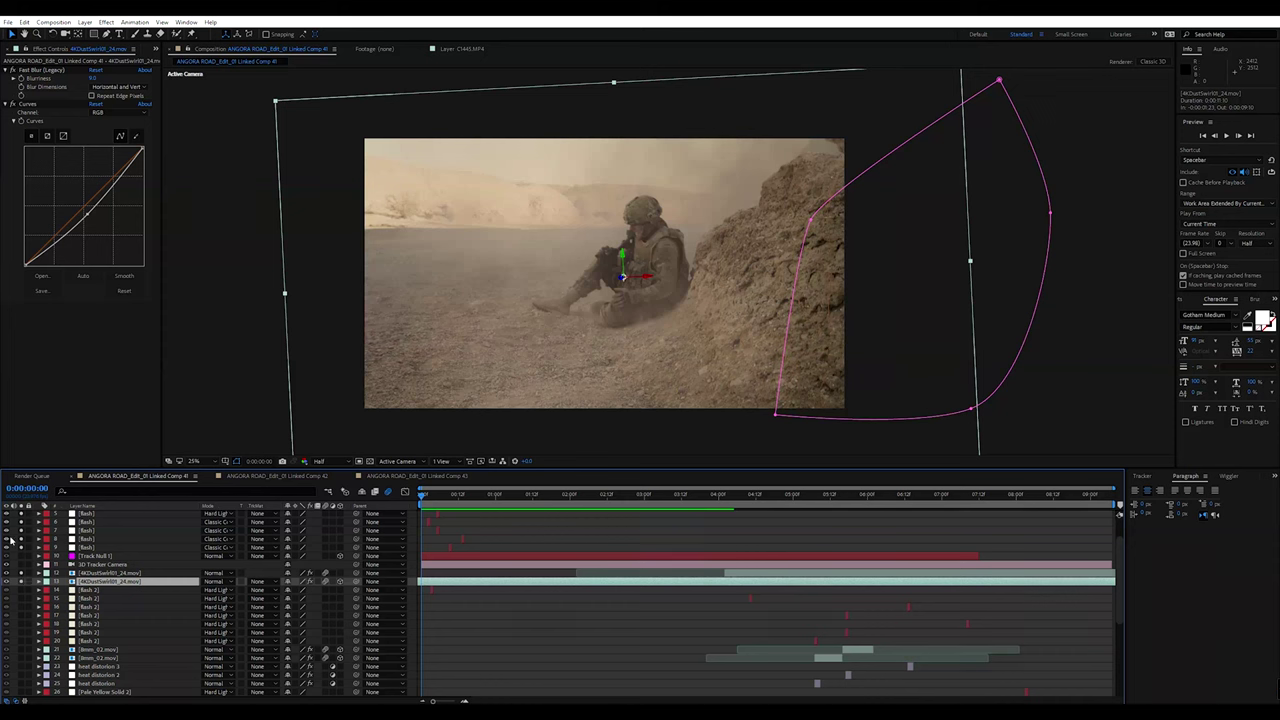
key("alt+Tab")
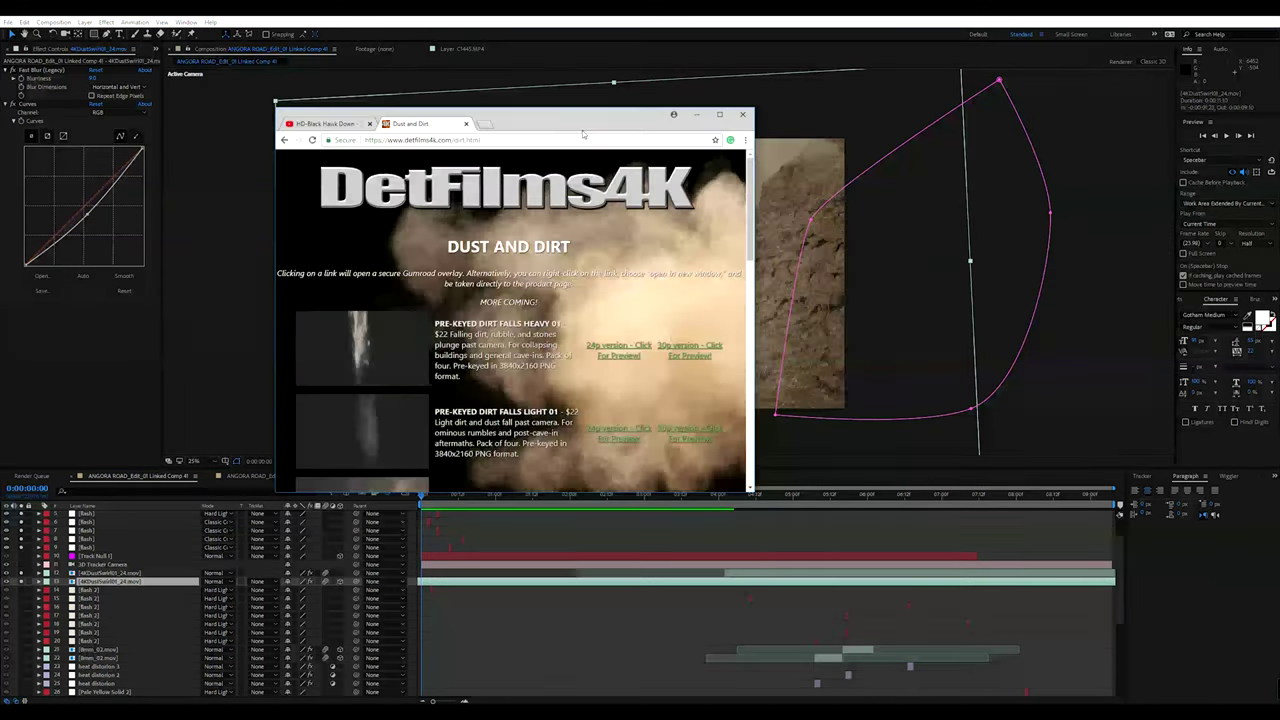
- Maximize Chrome, go back to the DetFilms4K home page categories, then minimize the browser
left_click(720, 115)
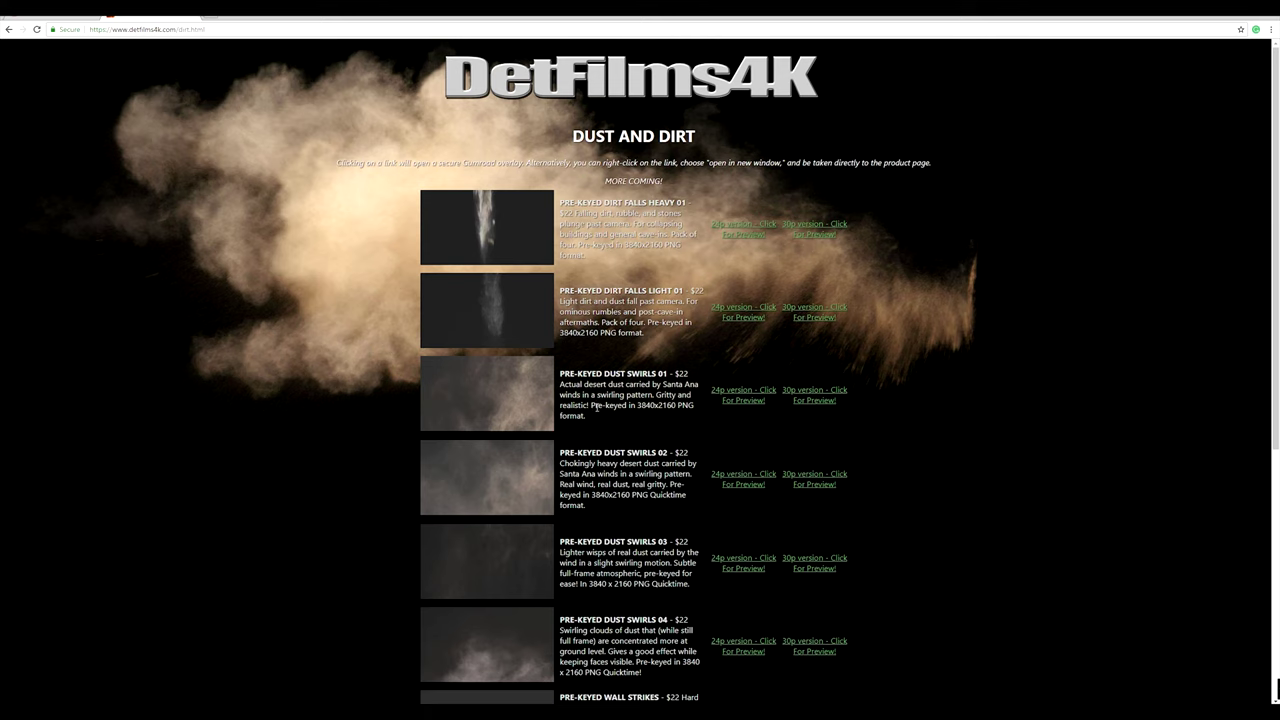
left_click(9, 30)
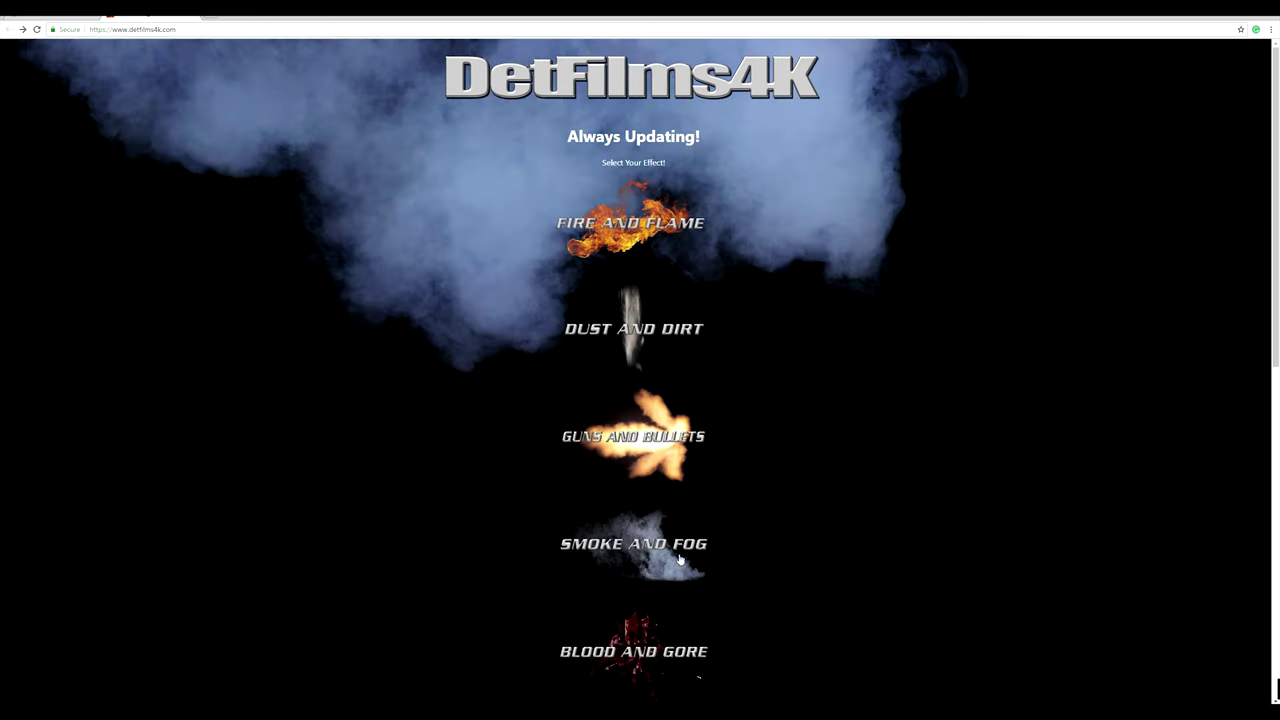
scroll(691, 586, "down", 3)
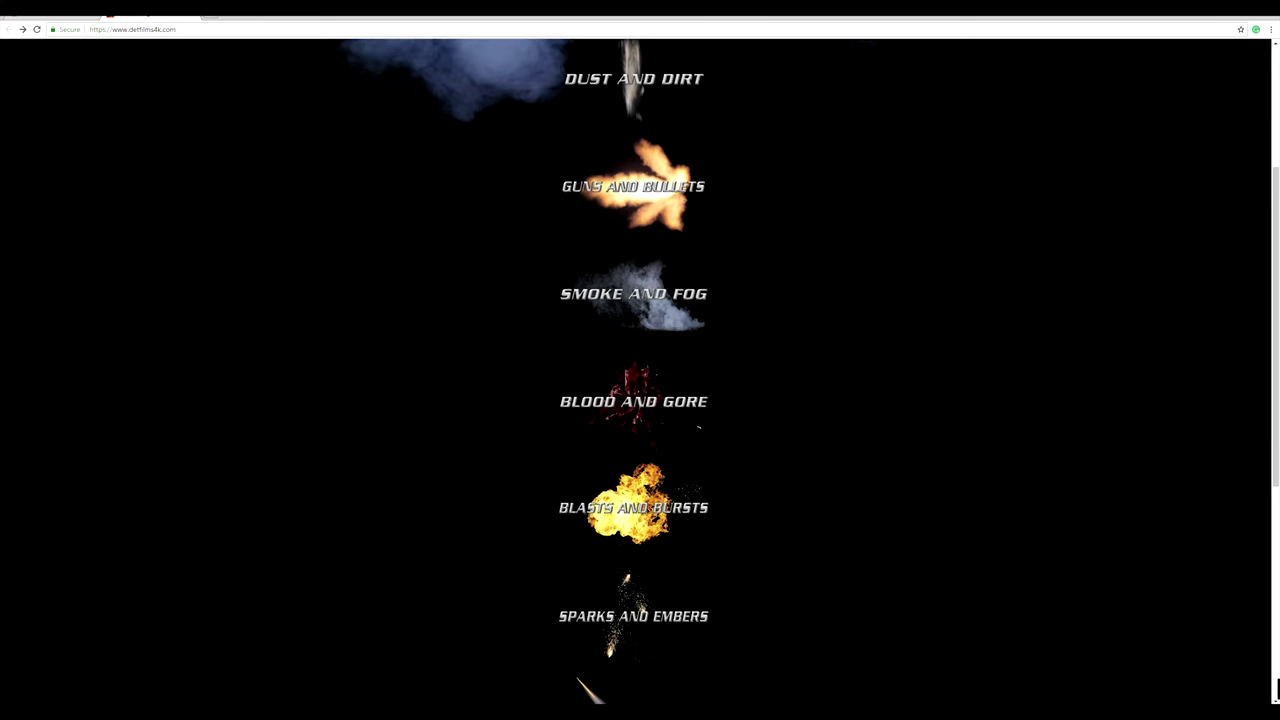
key("super+Down")
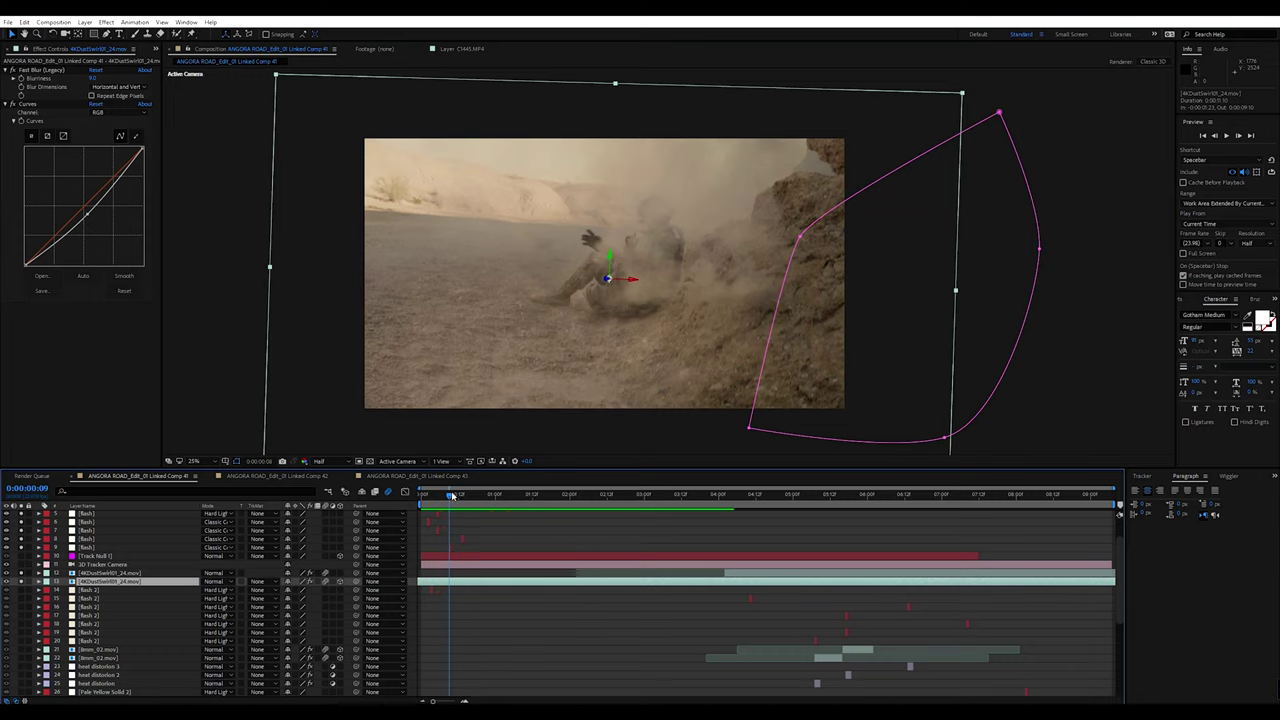
- Scrub forward and back through the dust swirl shot, then enable composition motion blur
left_click(489, 495)
left_click_drag(493, 495, 697, 501)
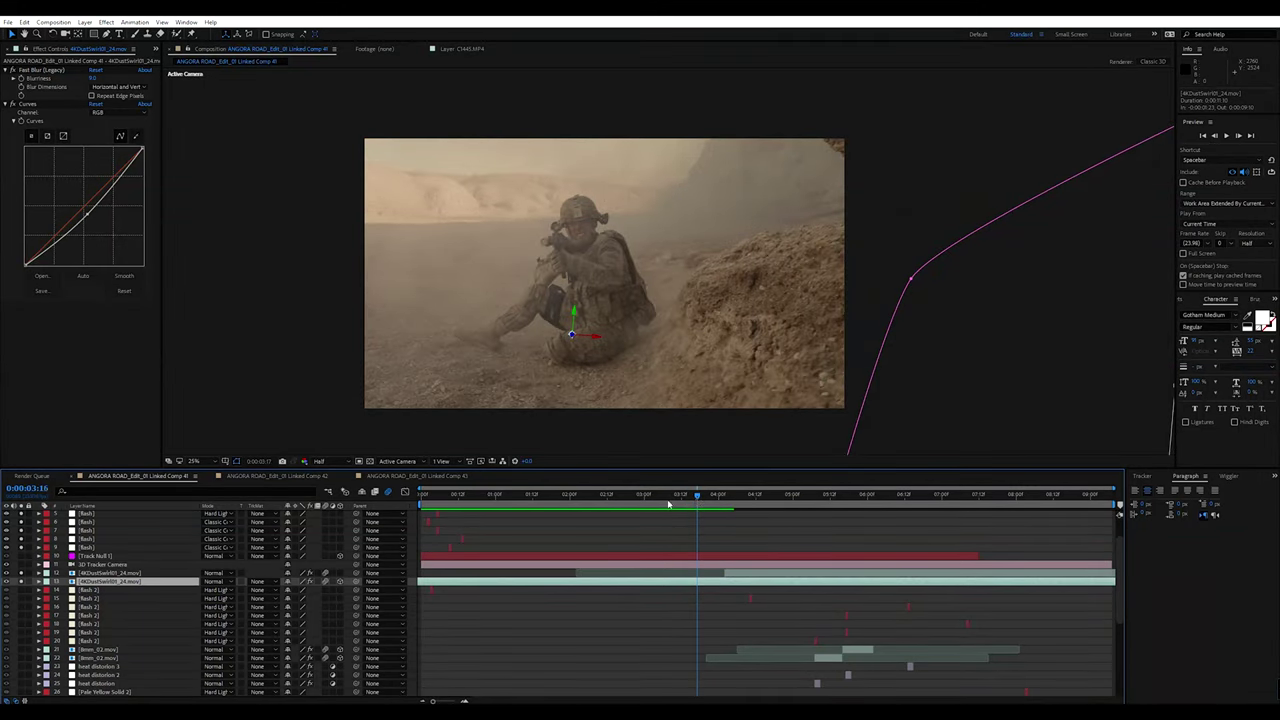
left_click_drag(697, 501, 477, 505)
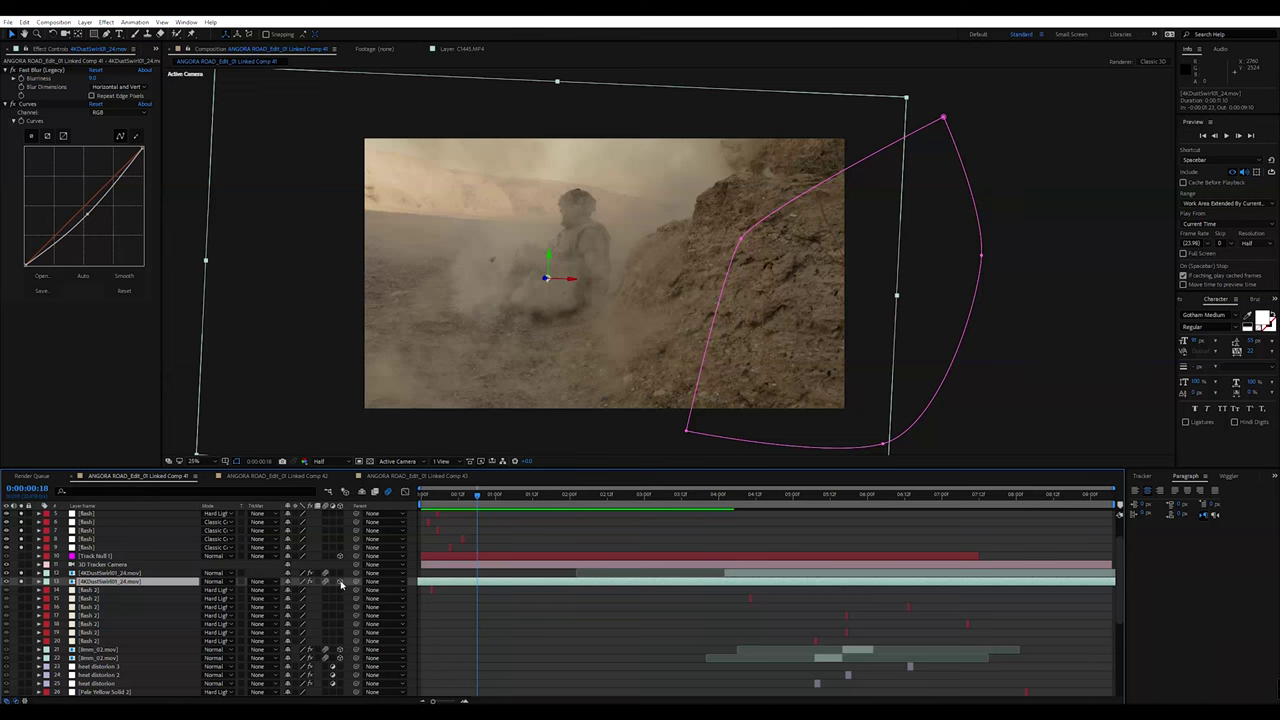
left_click(389, 492)
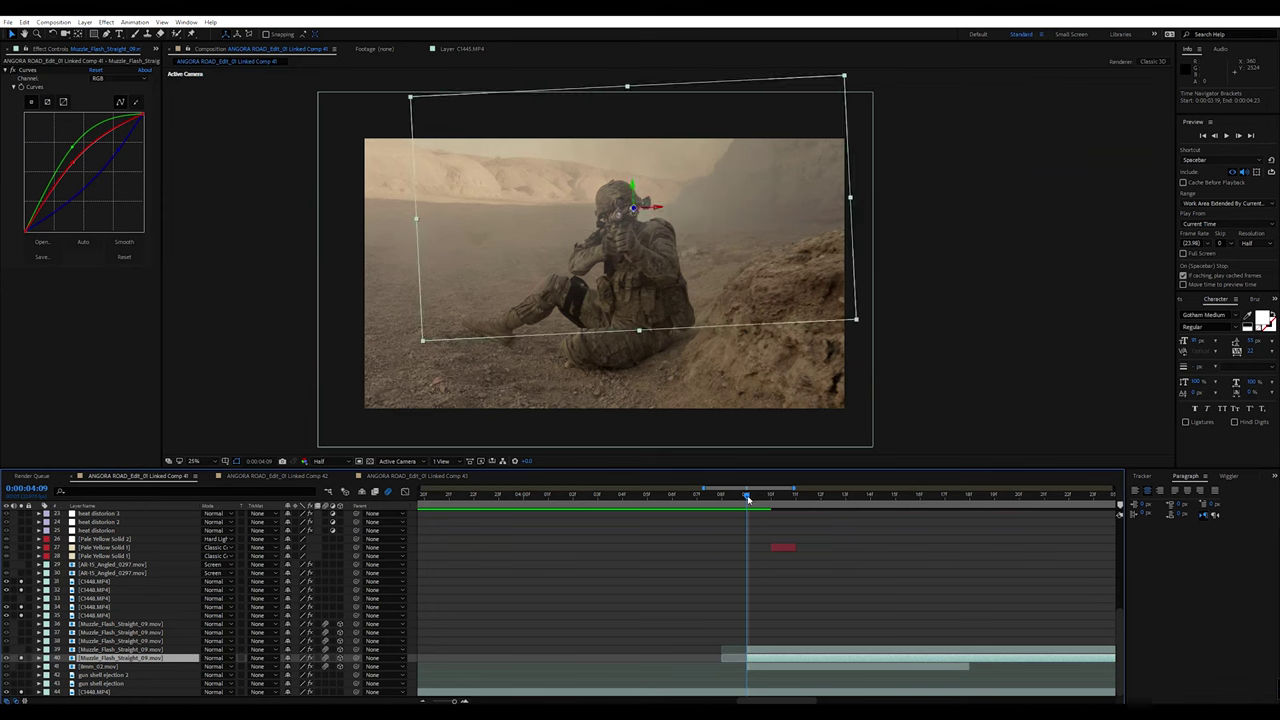
- Zoom the timeline out and in, select the dust swirl layer, step back a frame, and switch to YouTube
key("minus")
key("minus")
key("minus")
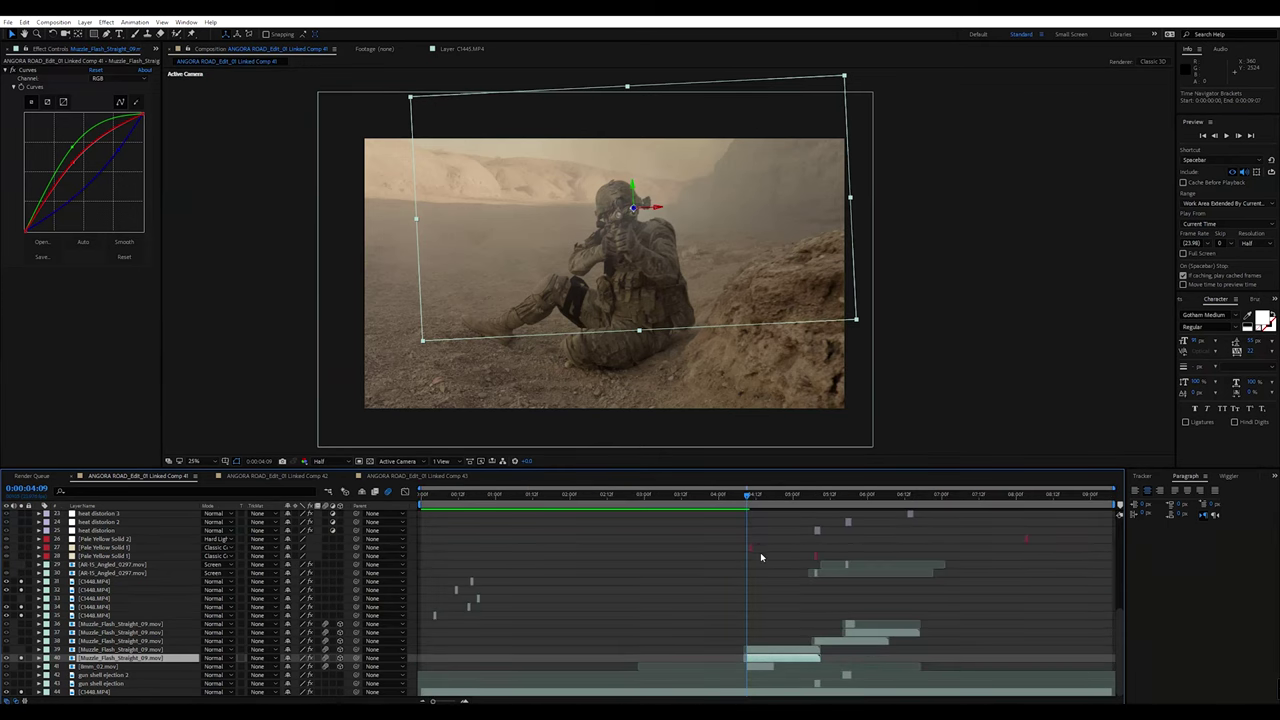
key("equal")
key("equal")
key("equal")
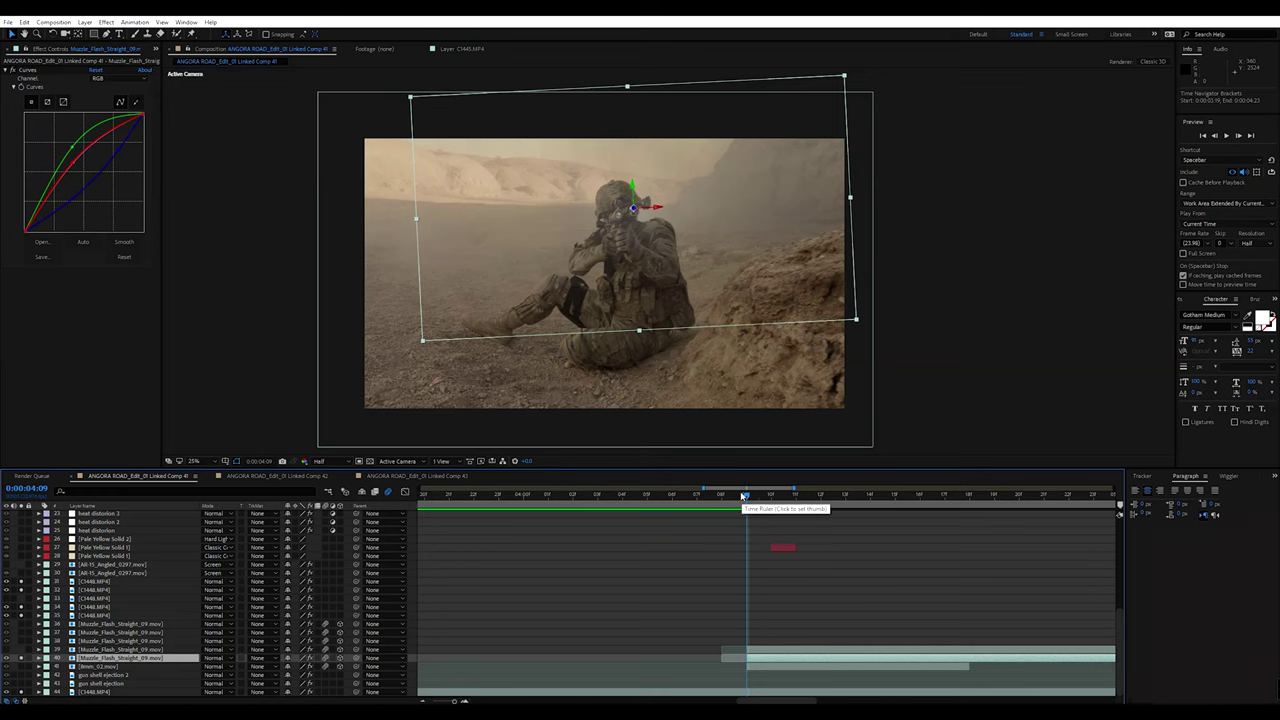
scroll(744, 496, "down", 5)
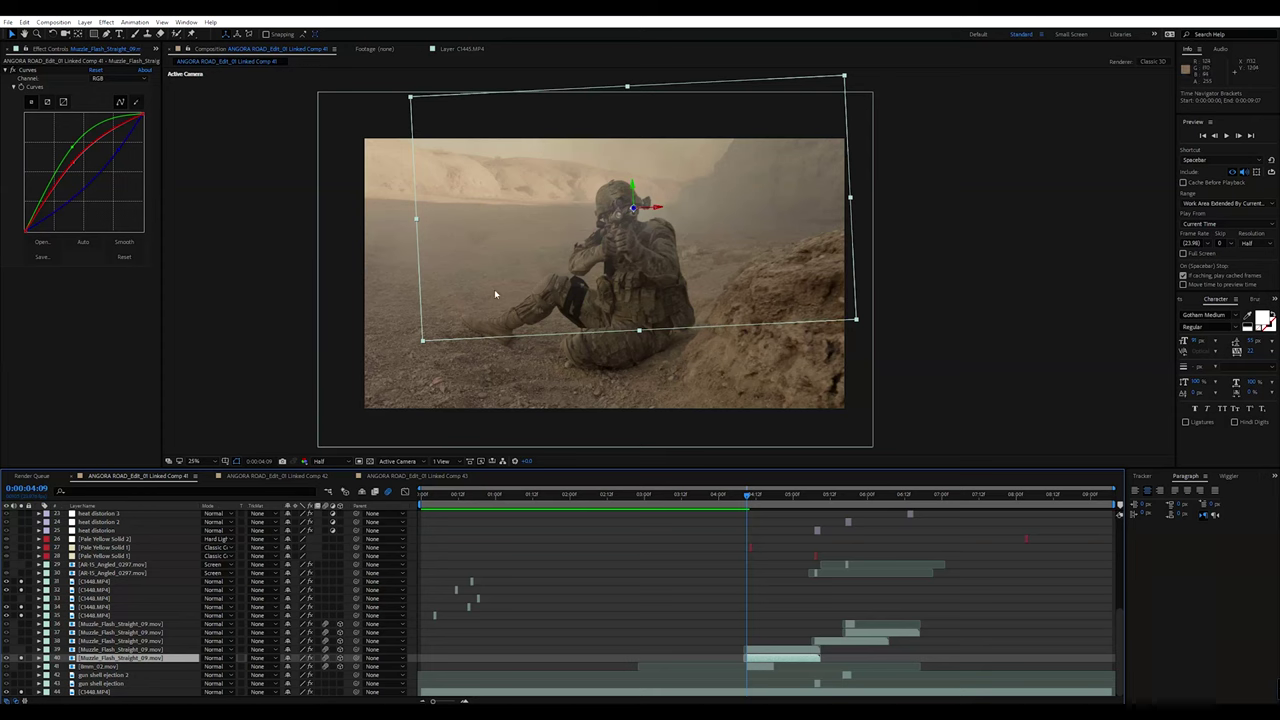
left_click(469, 206)
key("Page_Up")
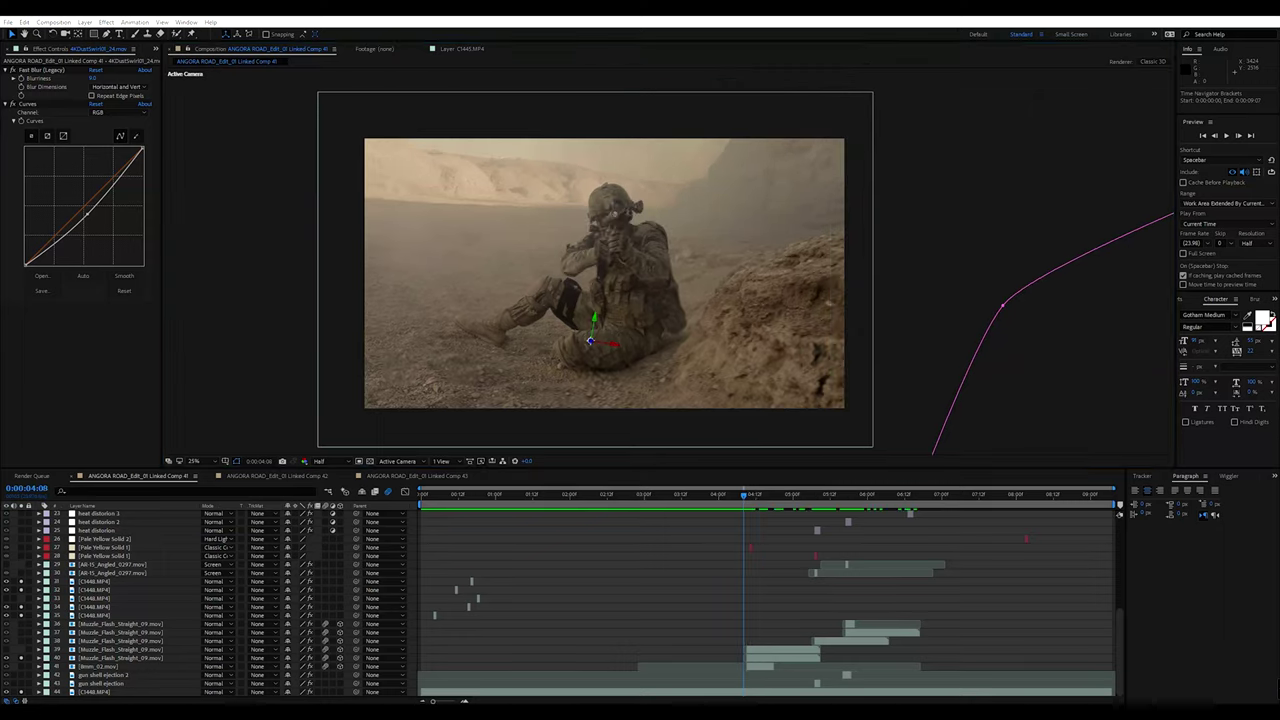
key("alt+Tab")
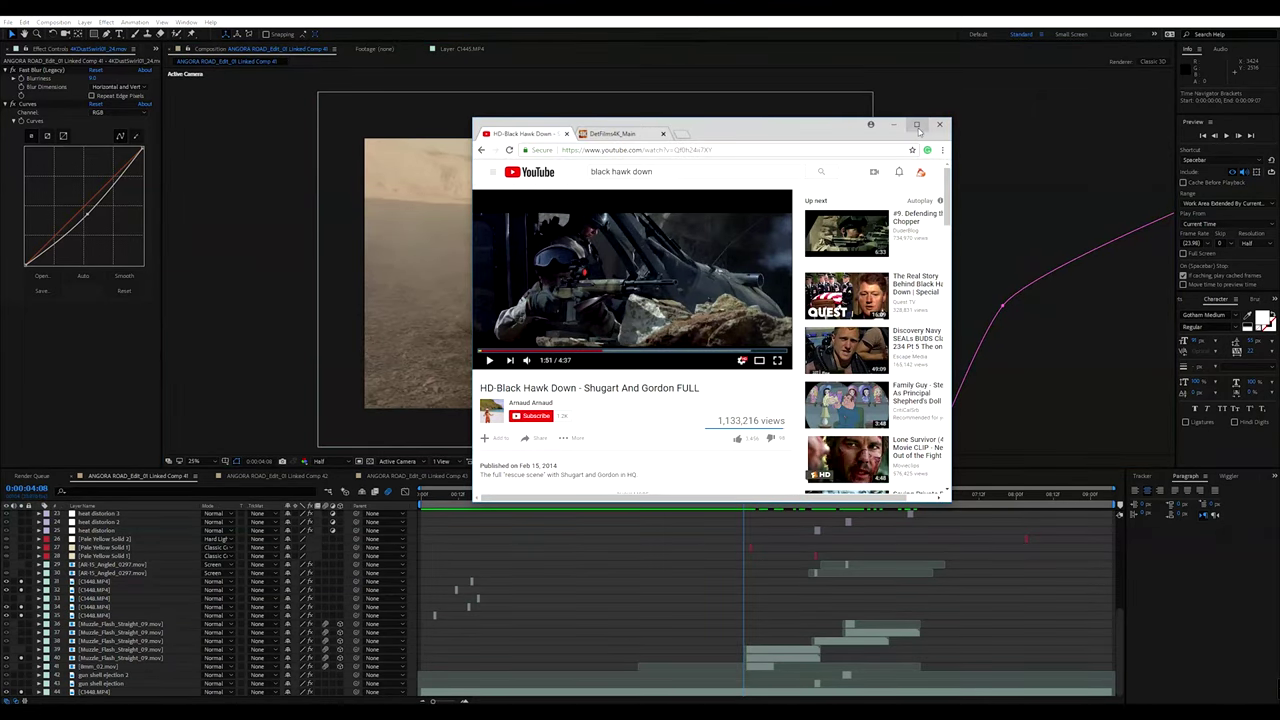
- Maximize YouTube, mute the Black Hawk Down clip, play it and pause at 1:56
key("super+Up")
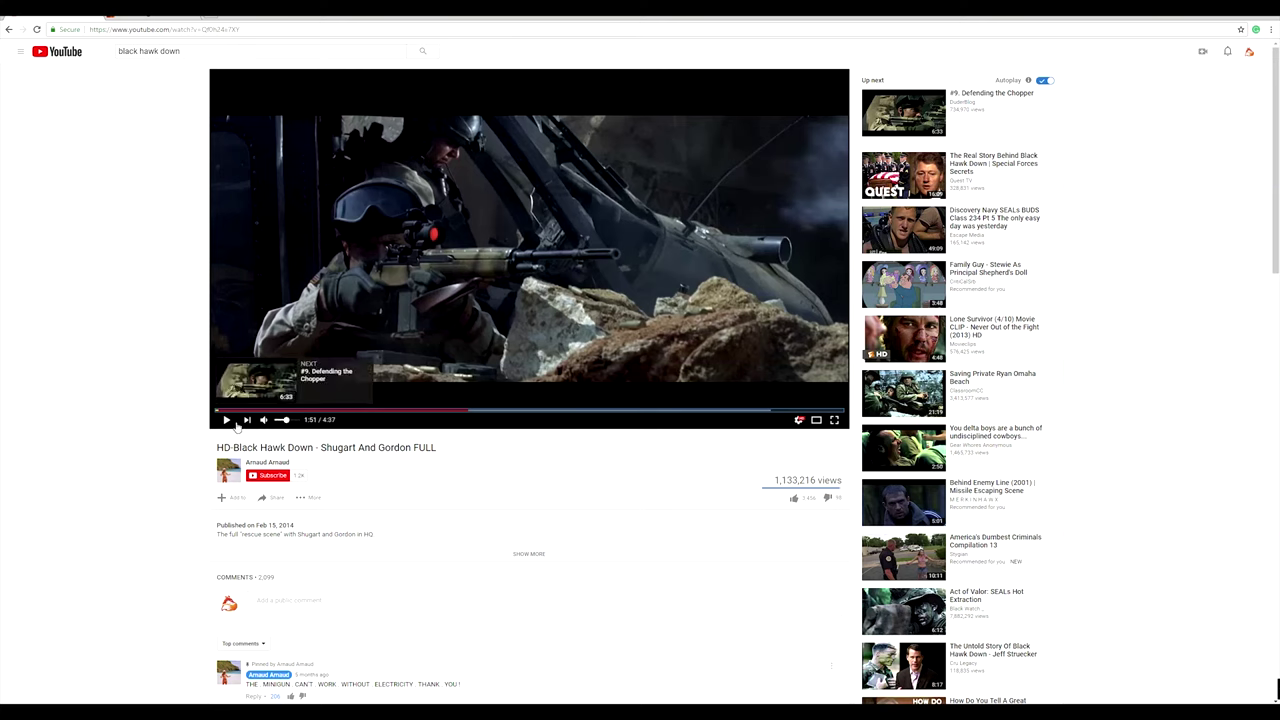
key("m")
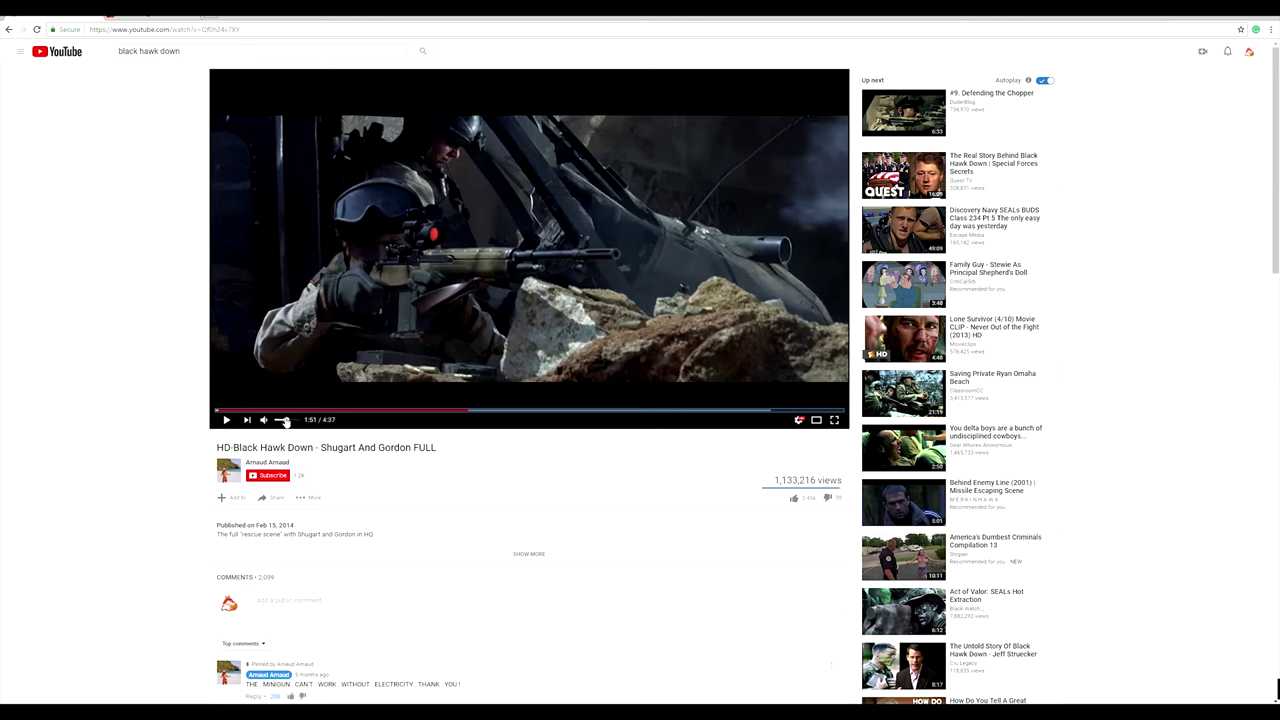
left_click(226, 420)
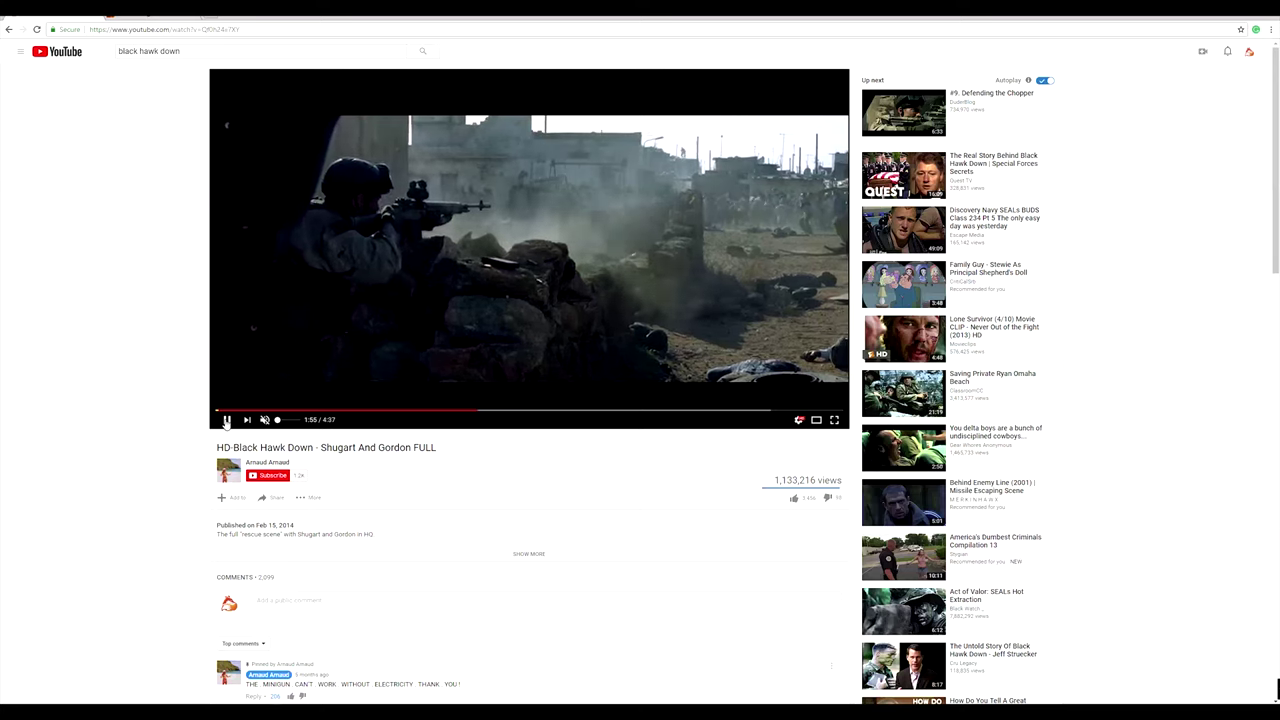
left_click(226, 420)
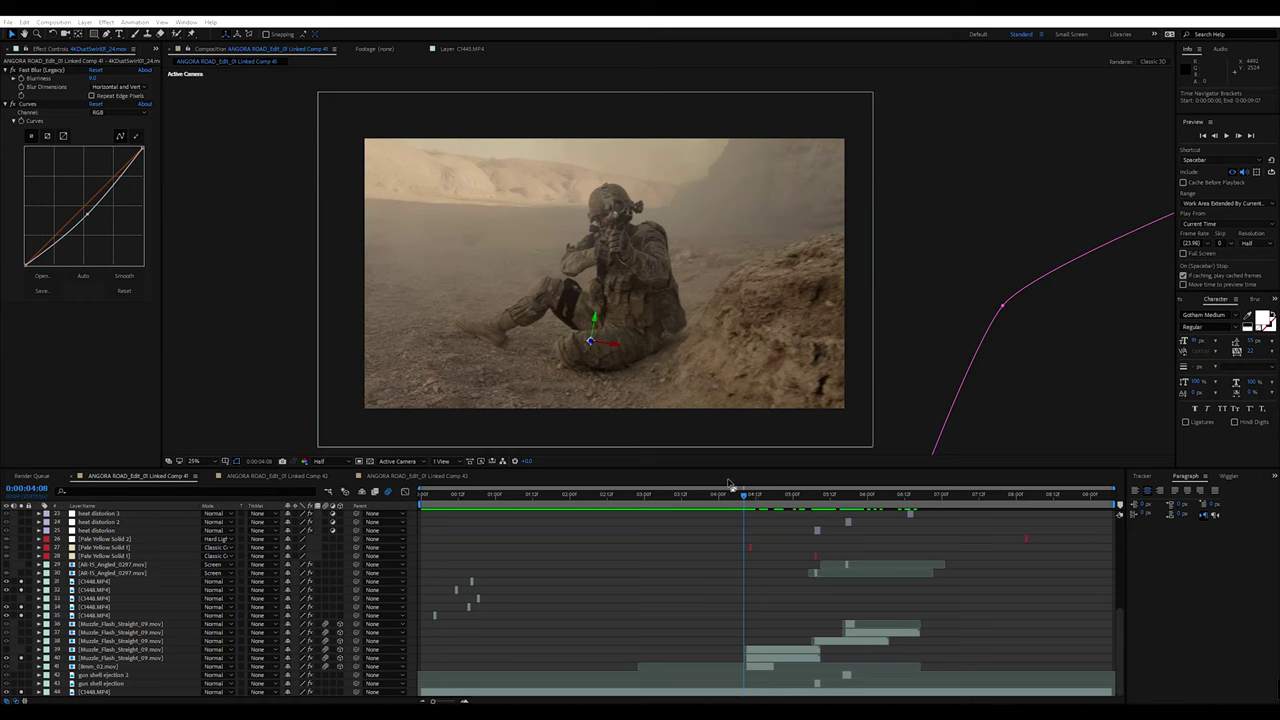
left_click_drag(733, 494, 747, 497)
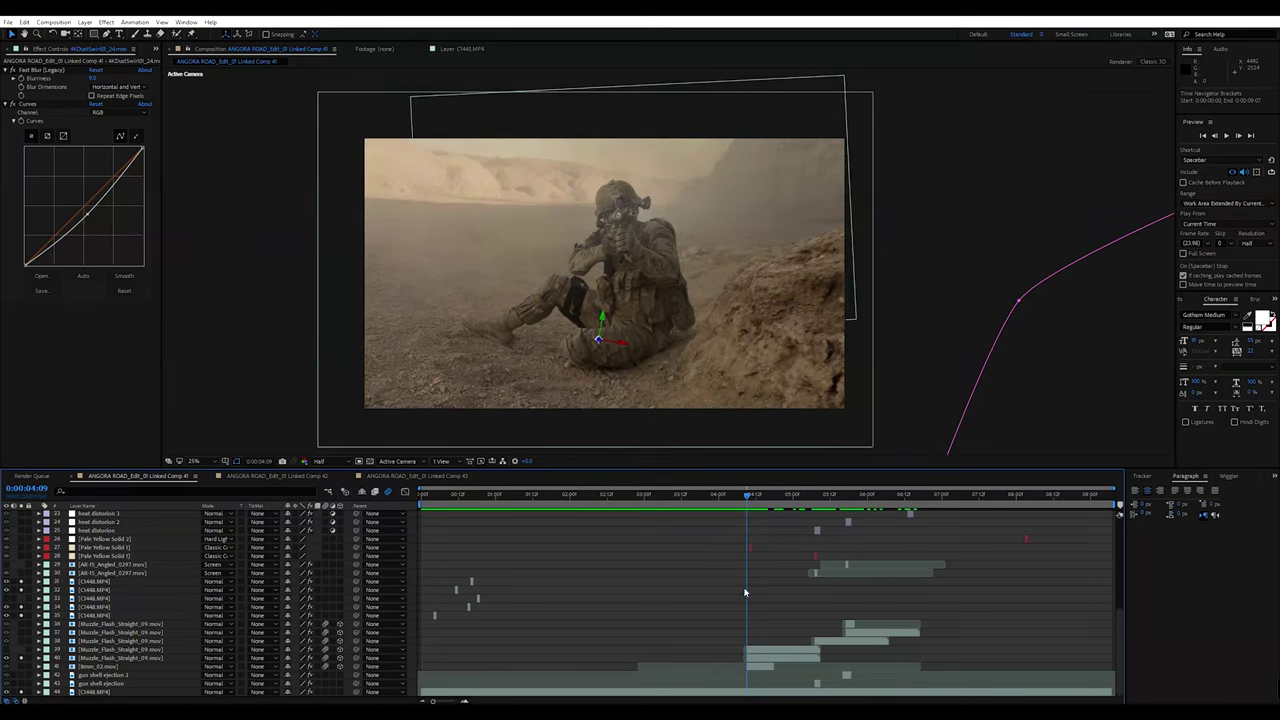
left_click(115, 658)
scroll(747, 659, "up", 5)
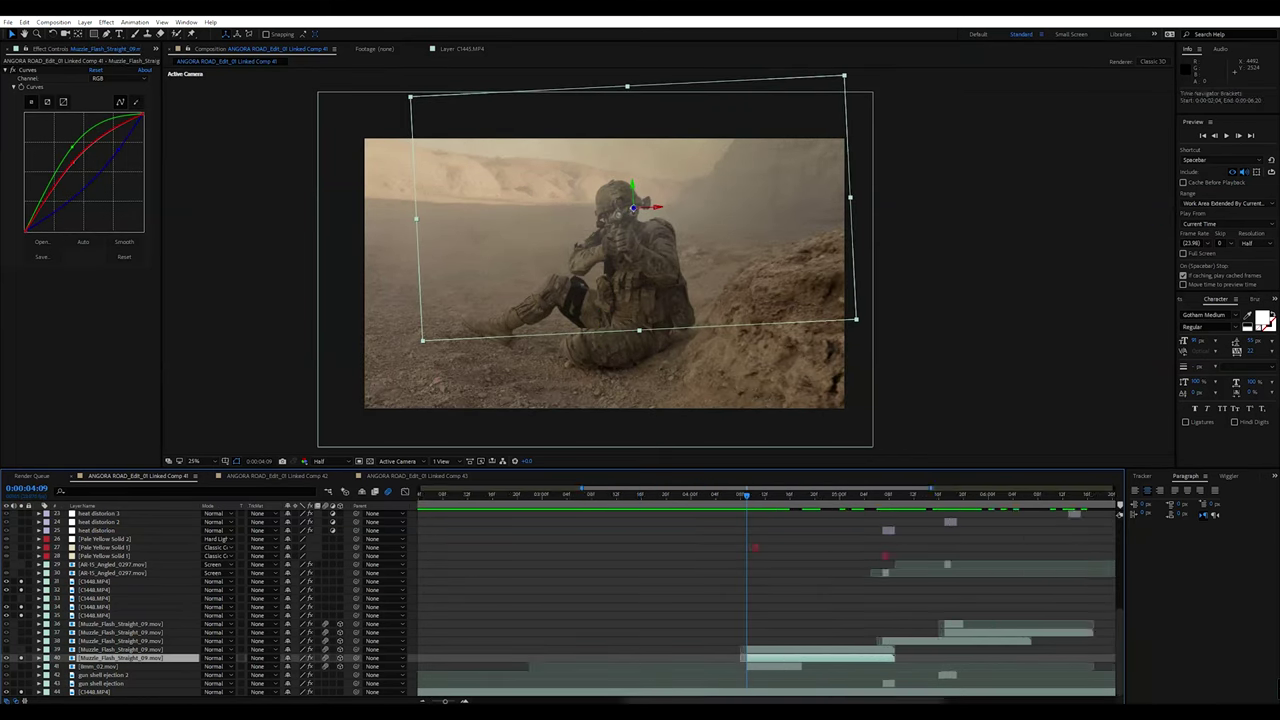
left_click_drag(747, 659, 721, 659)
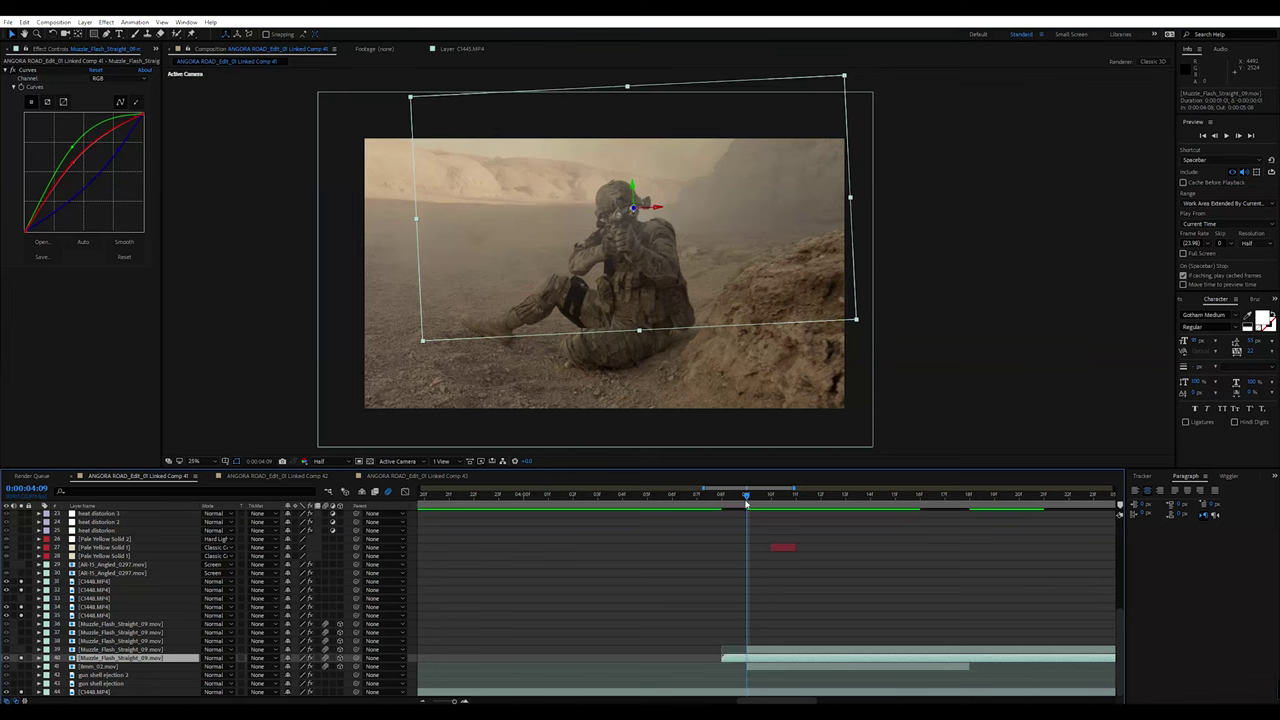
left_click_drag(746, 502, 729, 503)
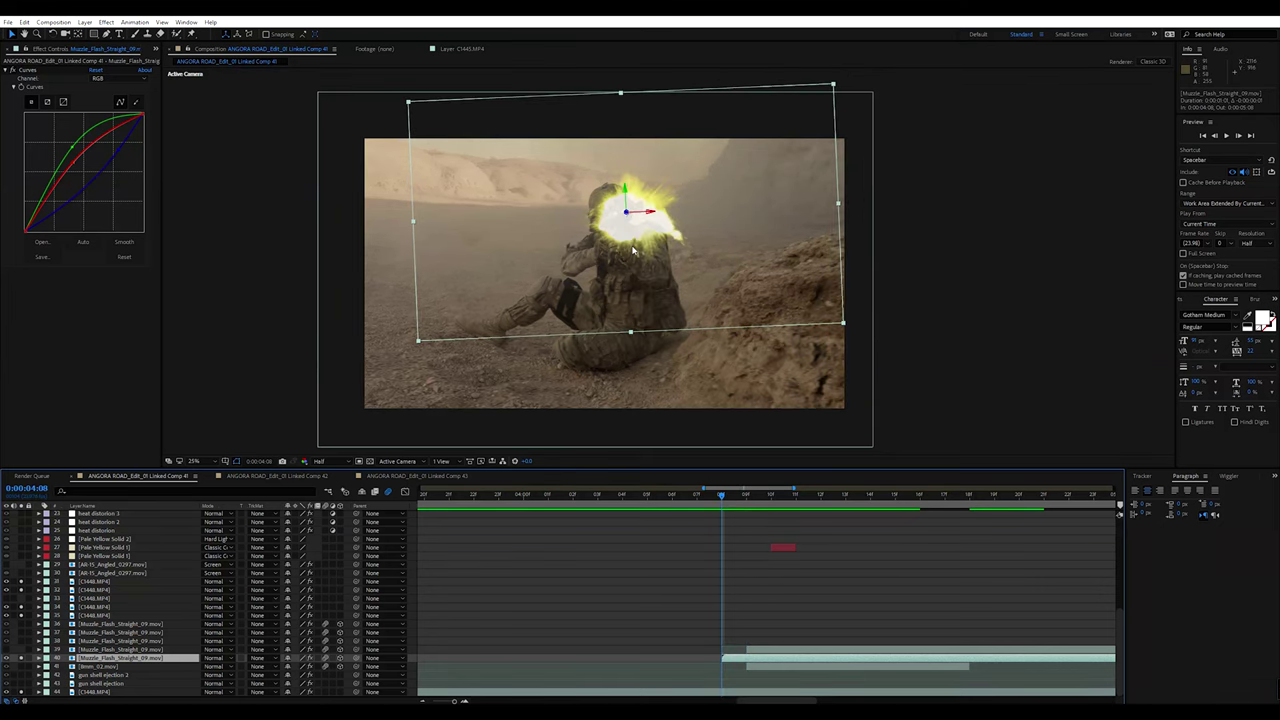
key("ctrl+z")
key("Page_Down")
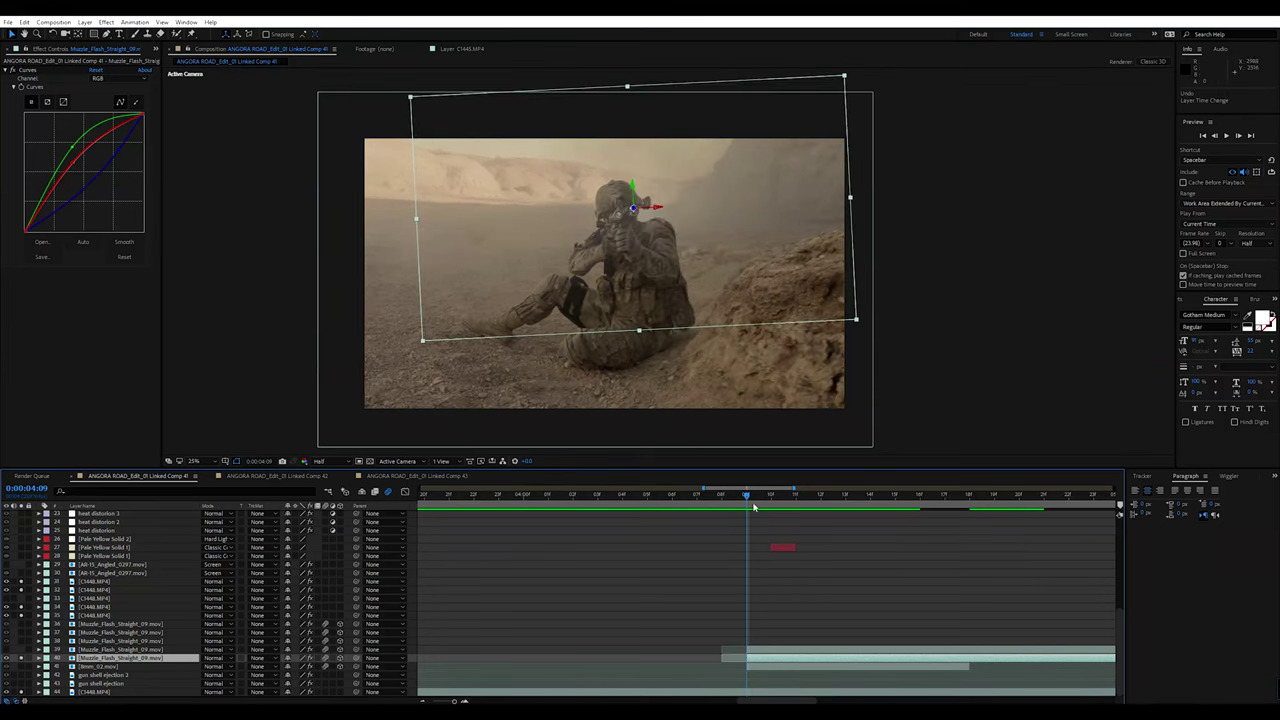
left_click_drag(744, 496, 468, 413)
key("space")
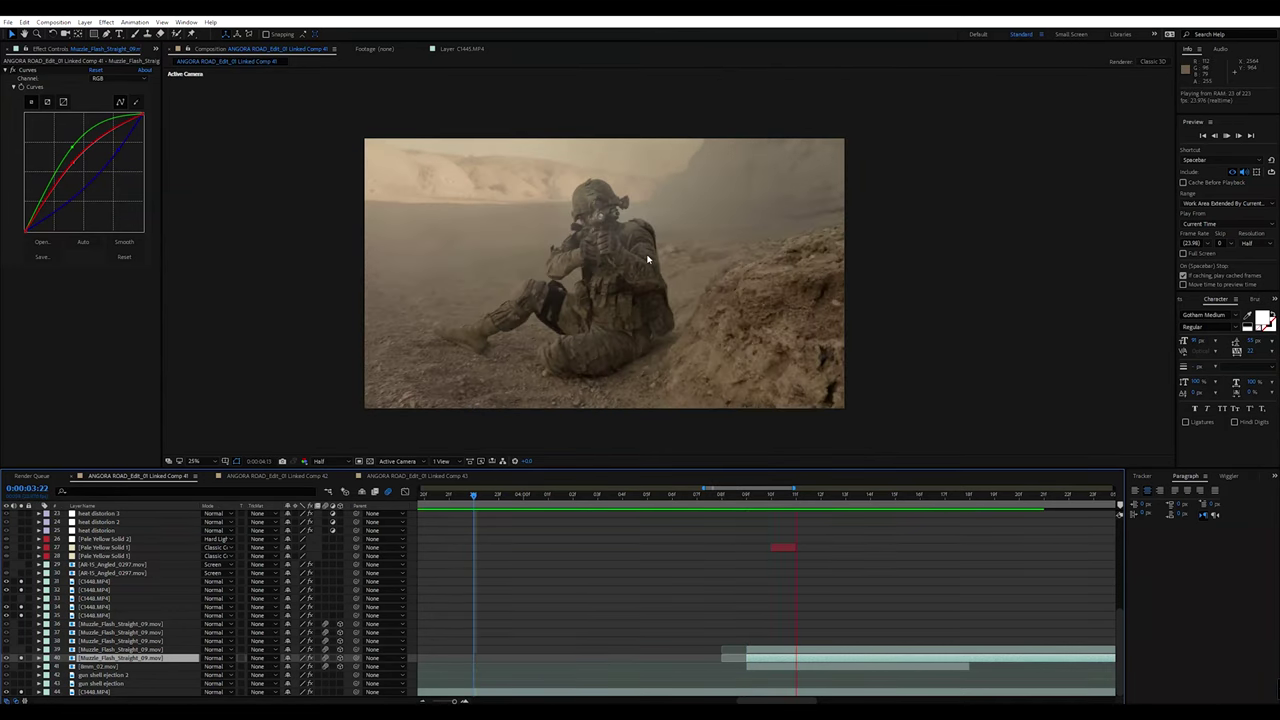
key("space")
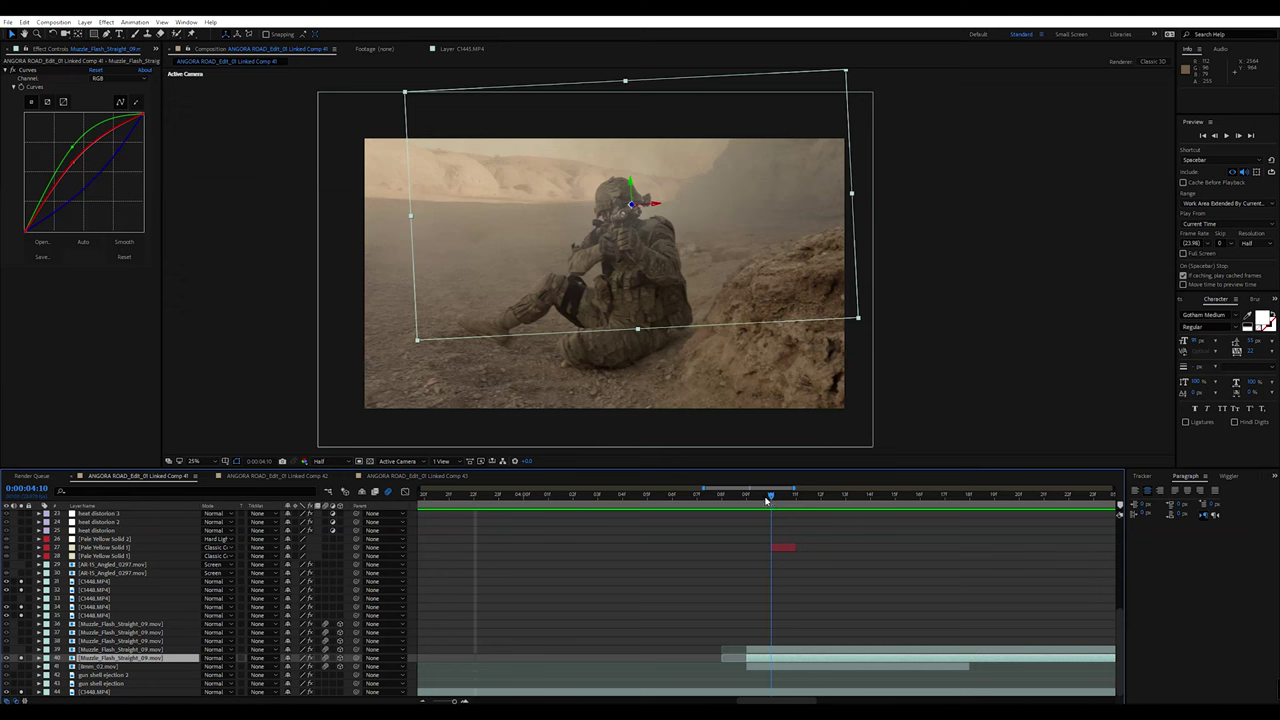
left_click(746, 494)
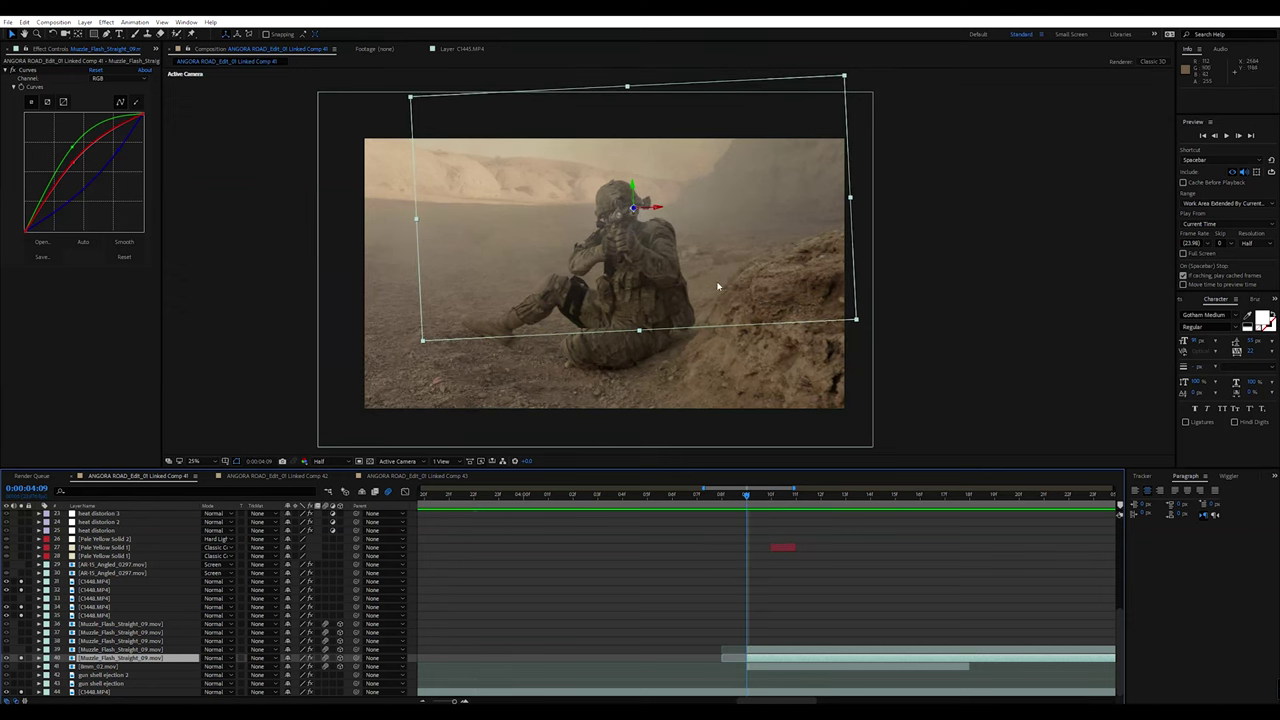
scroll(759, 585, "down", 5)
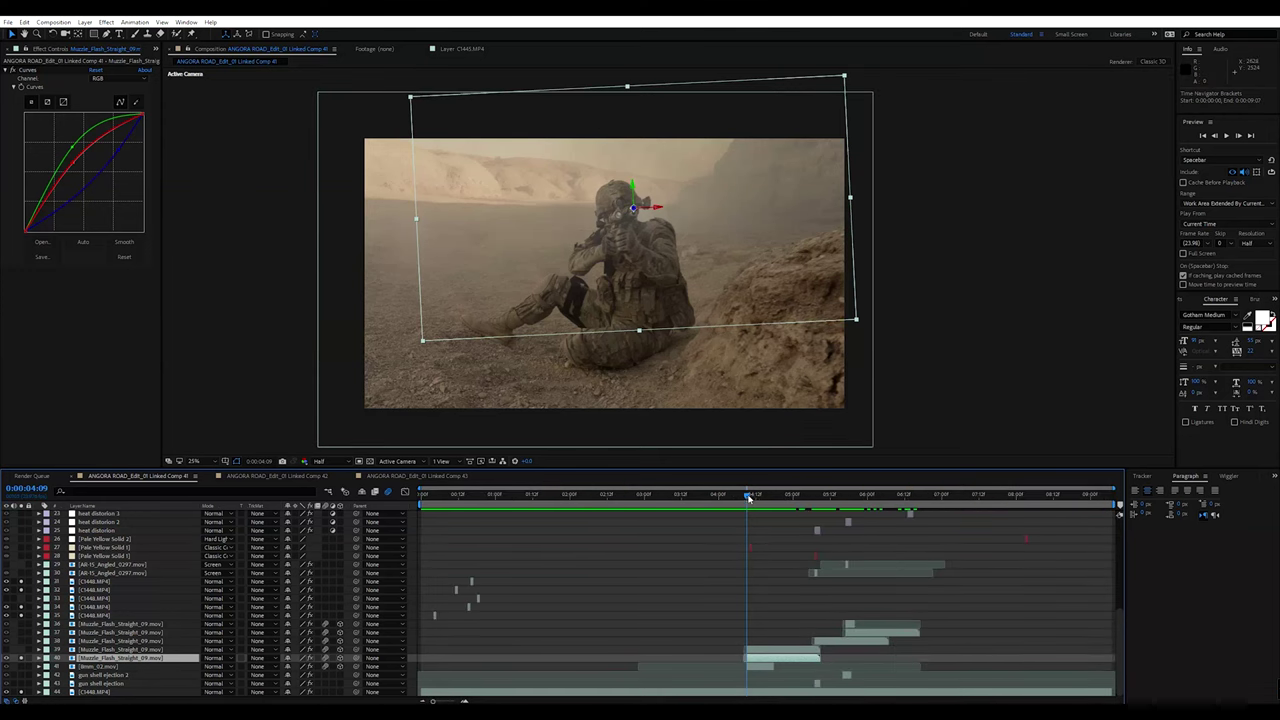
scroll(740, 560, "up", 5)
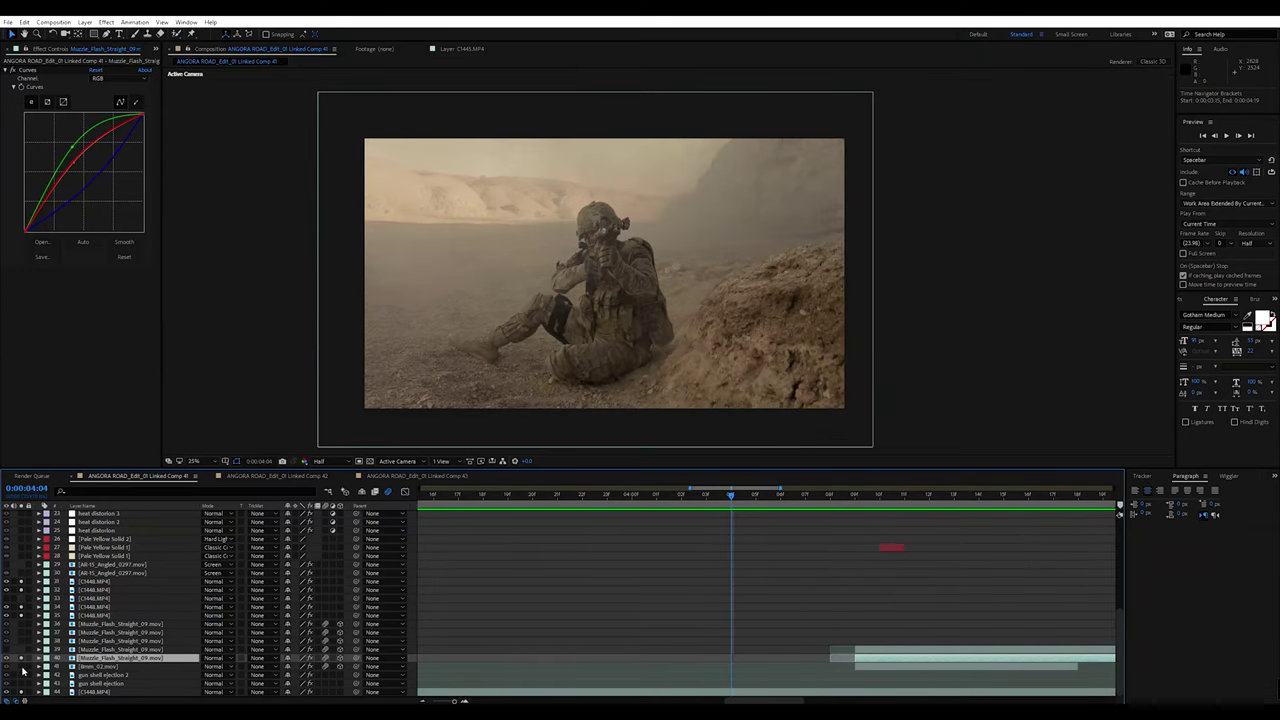
- Jump to the 8mm_02 layer's first frame at 100% view and step through its flash frames
left_click(92, 667)
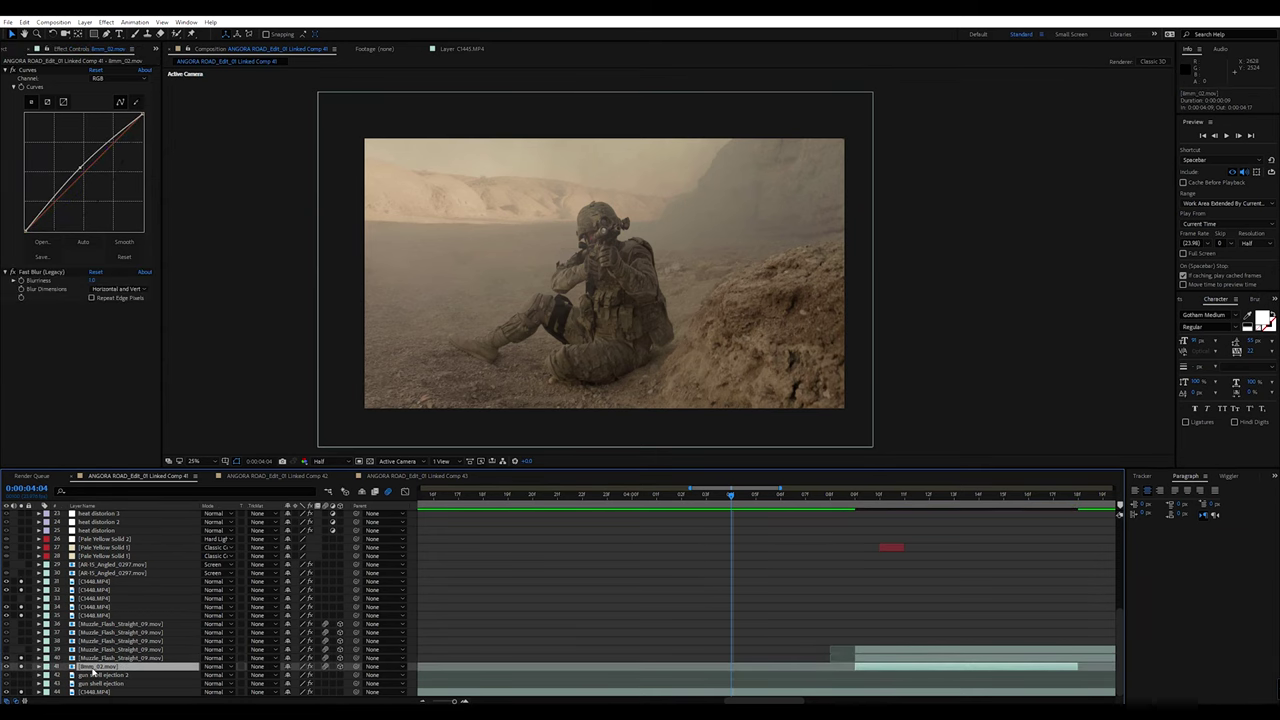
key("i")
key("slash")
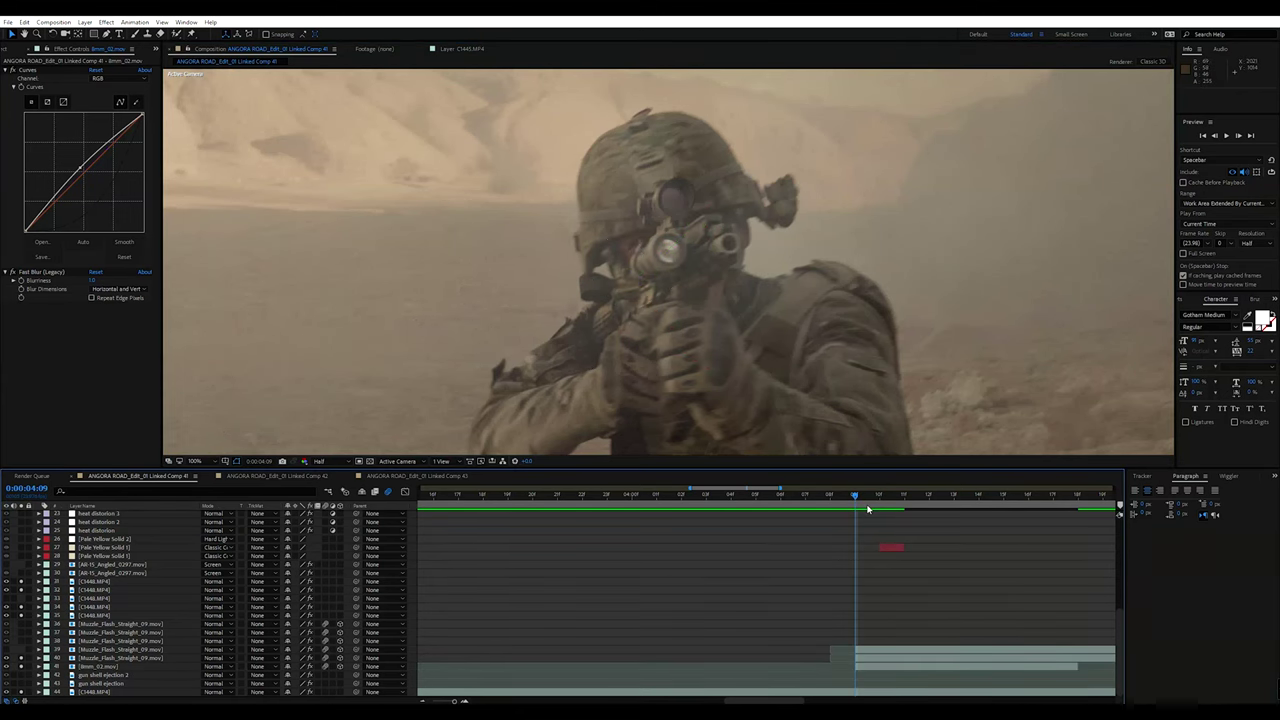
left_click_drag(867, 510, 884, 510)
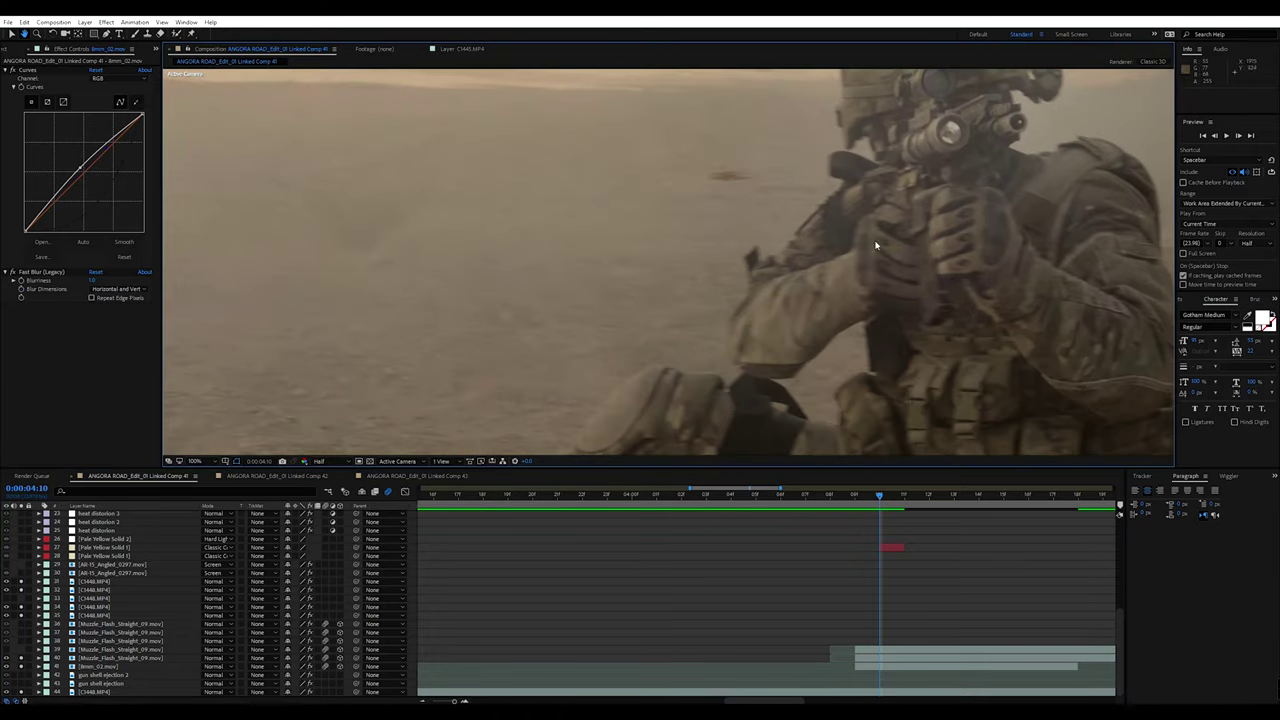
key("Page_Down")
key("Page_Down")
key("Page_Down")
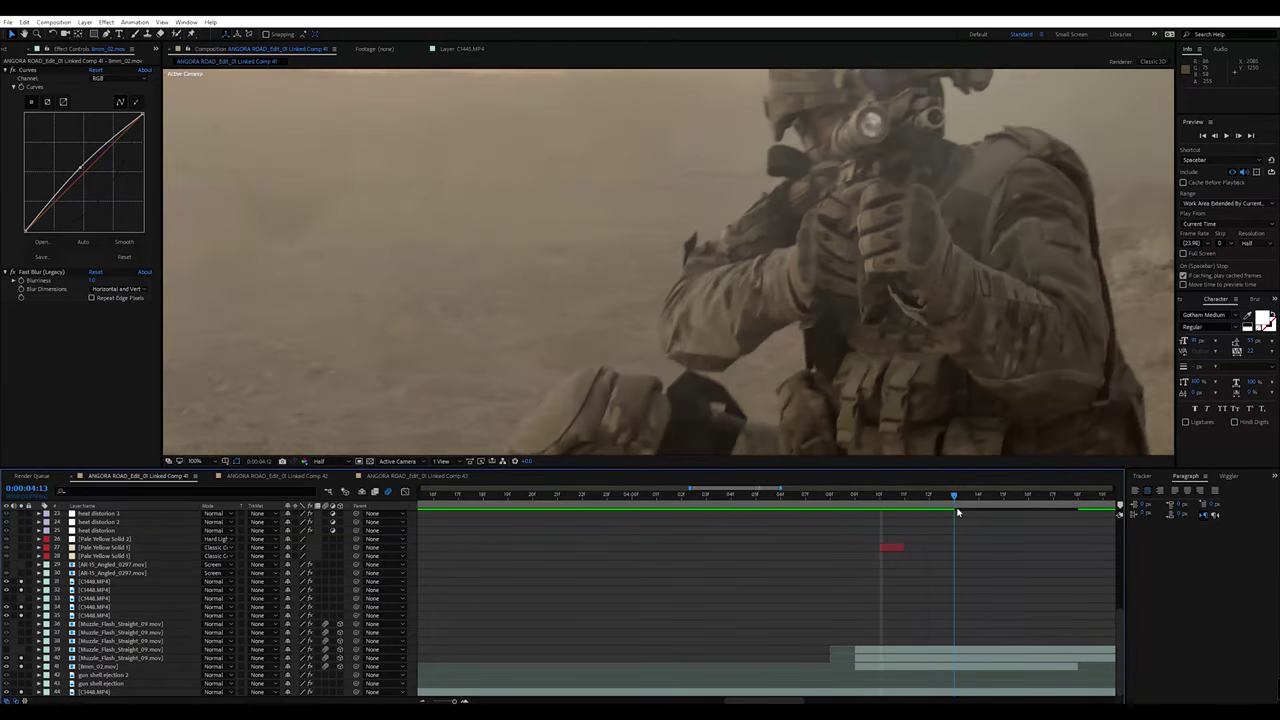
key("Page_Down")
key("Page_Up")
key("Page_Up")
key("Page_Up")
key("Page_Up")
key("Page_Up")
key("Page_Up")
key("Page_Up")
key("Page_Up")
key("Page_Up")
- Scrub from 0:00:04:07 through the wide shot into the close-up of the soldier aiming
scroll(869, 420, "down", 4)
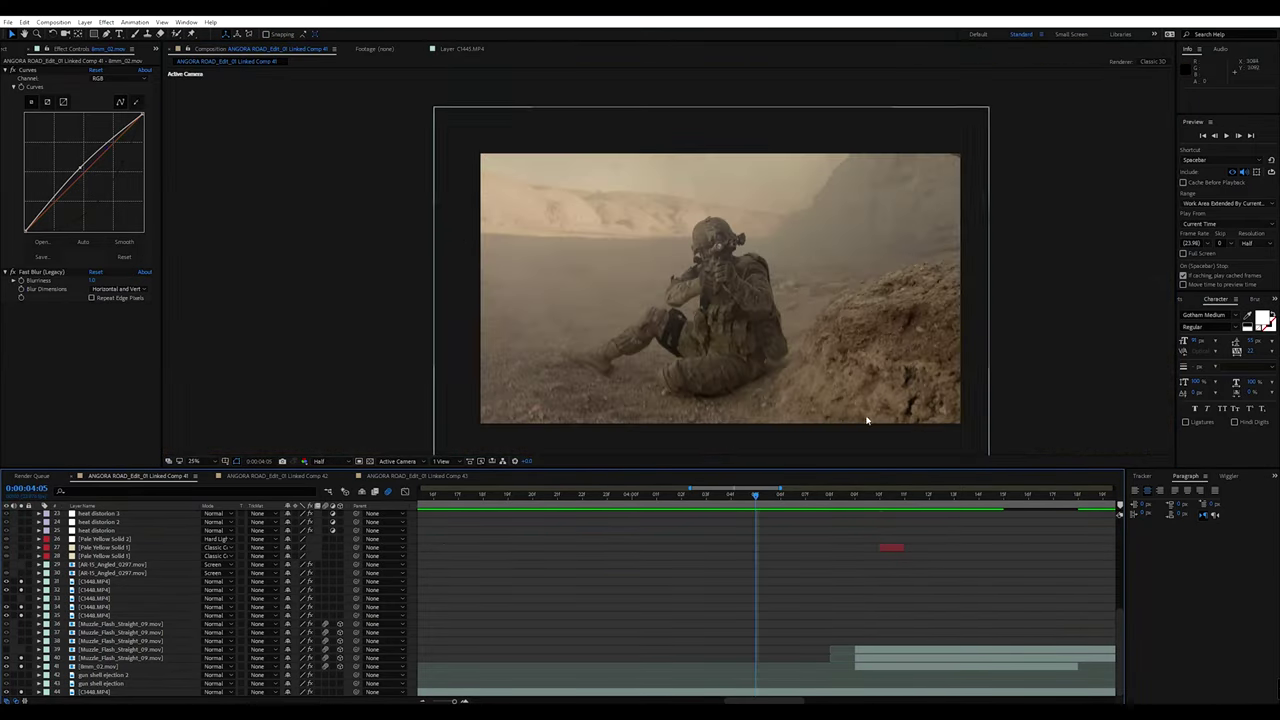
left_click(796, 504)
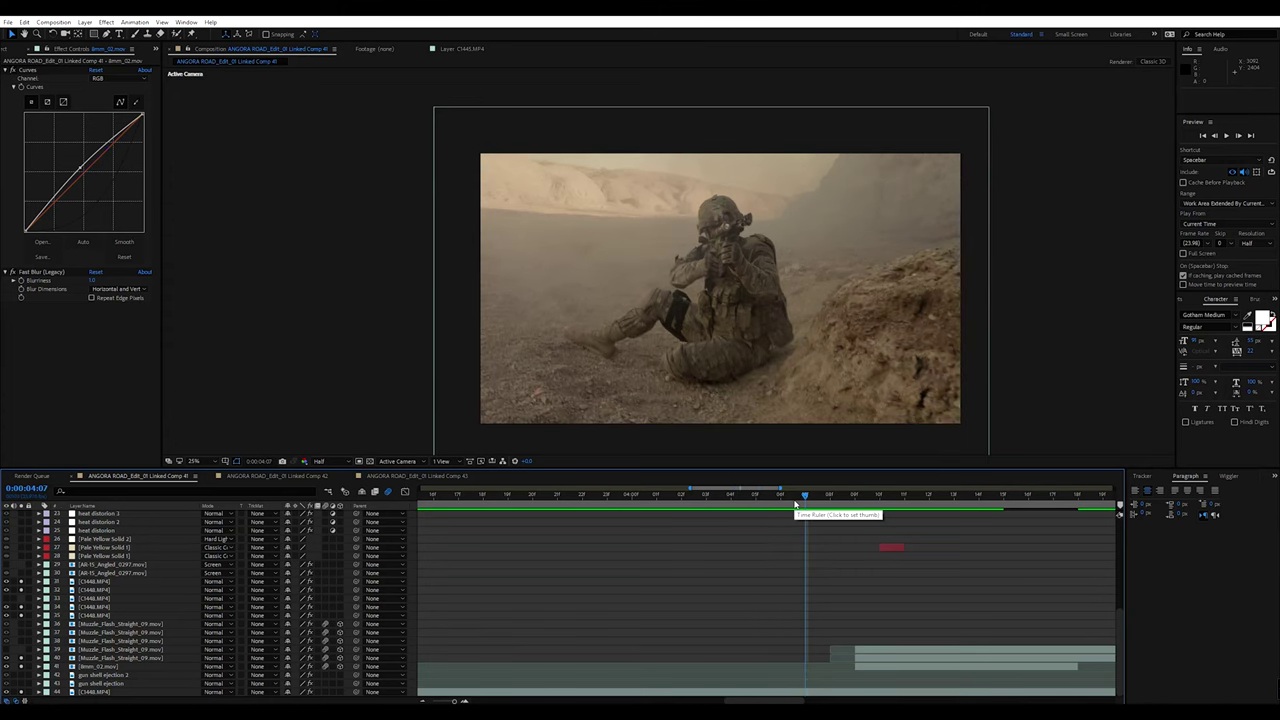
left_click_drag(796, 504, 854, 500)
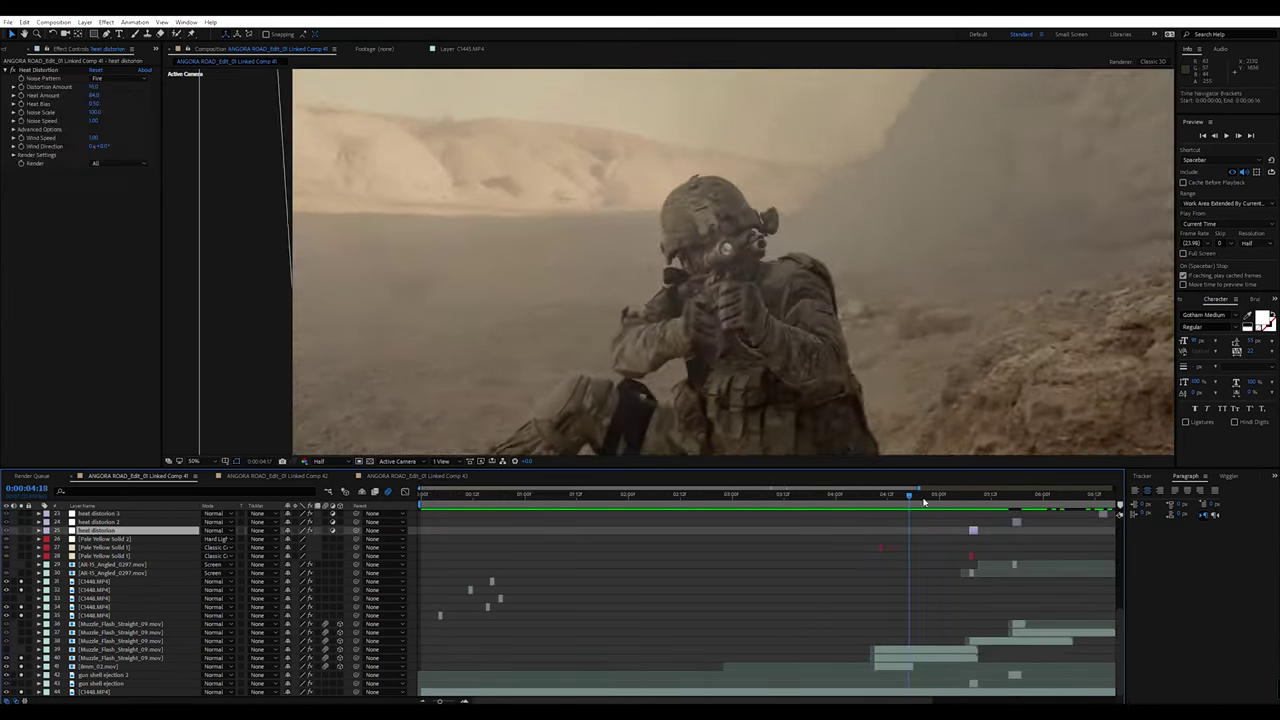
left_click_drag(879, 503, 970, 513)
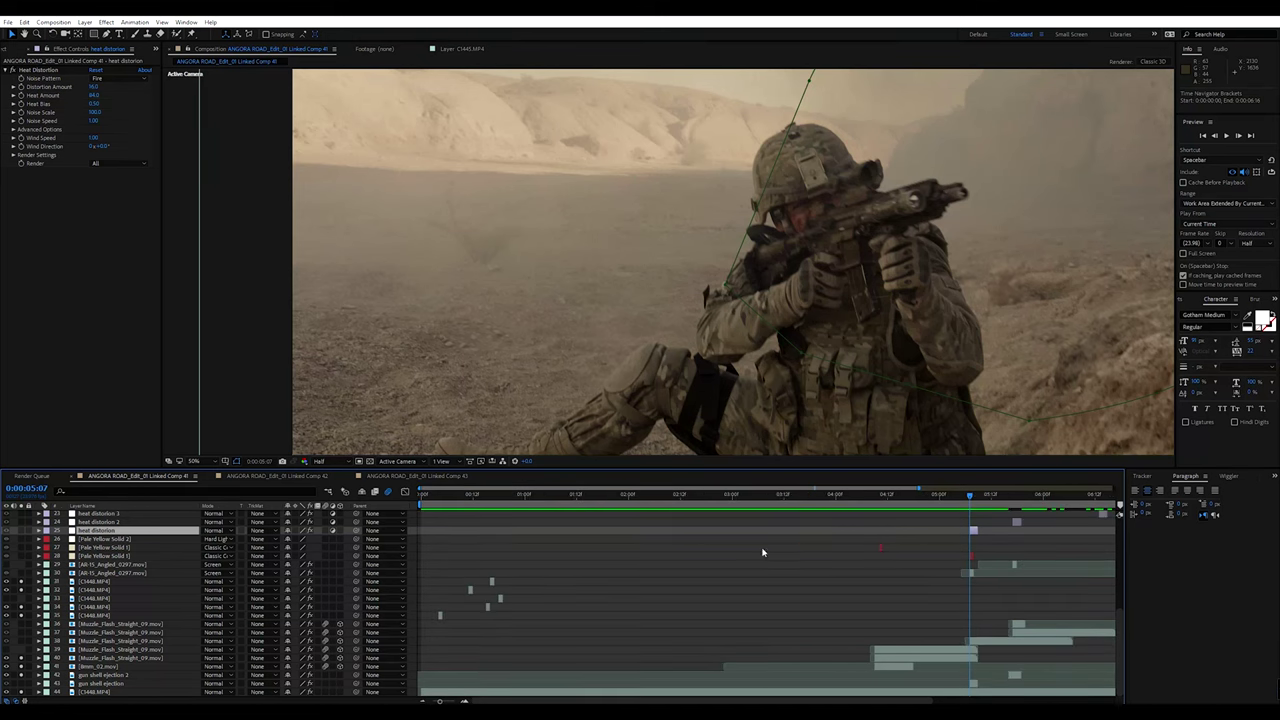
- Inspect Muzzle_Flash_Straight_09's Curves, step back to 5:06, then view AR-15_Angled_0297's Curves and Directional Blur
left_click(982, 641)
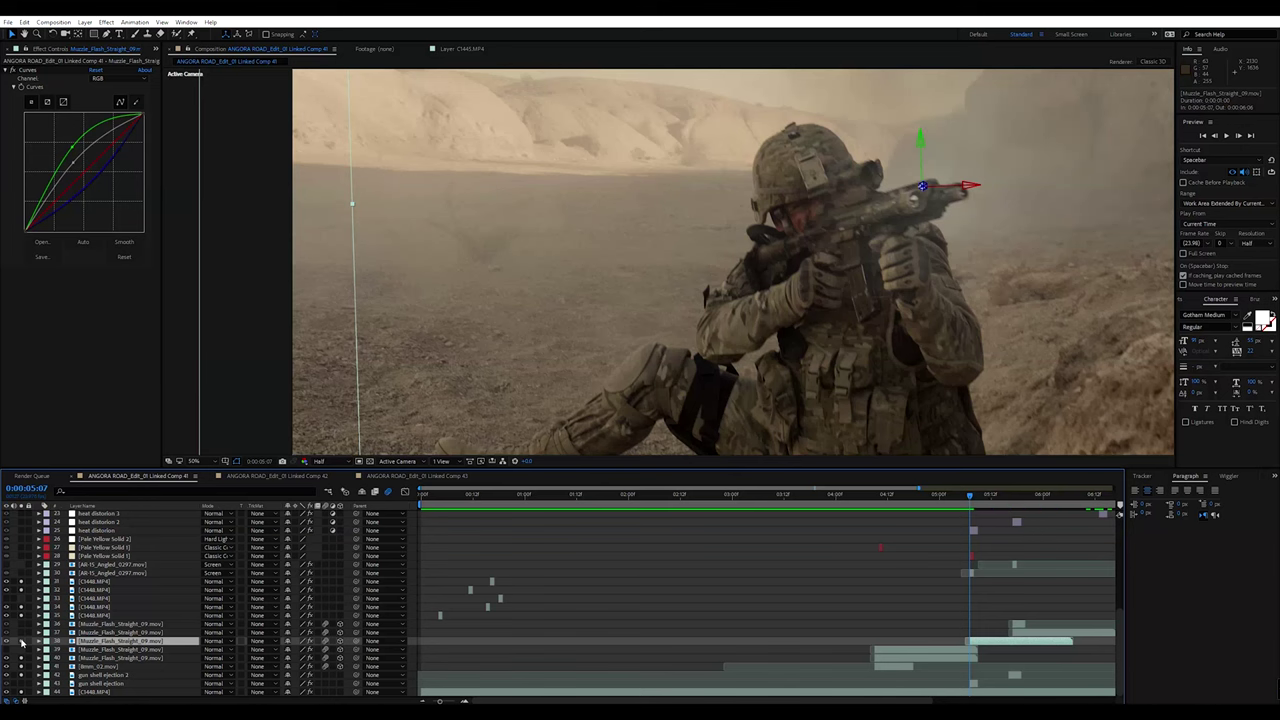
mouse_move(969, 497)
left_mouse_down()
mouse_move(900, 497)
mouse_move(975, 497)
left_mouse_up()
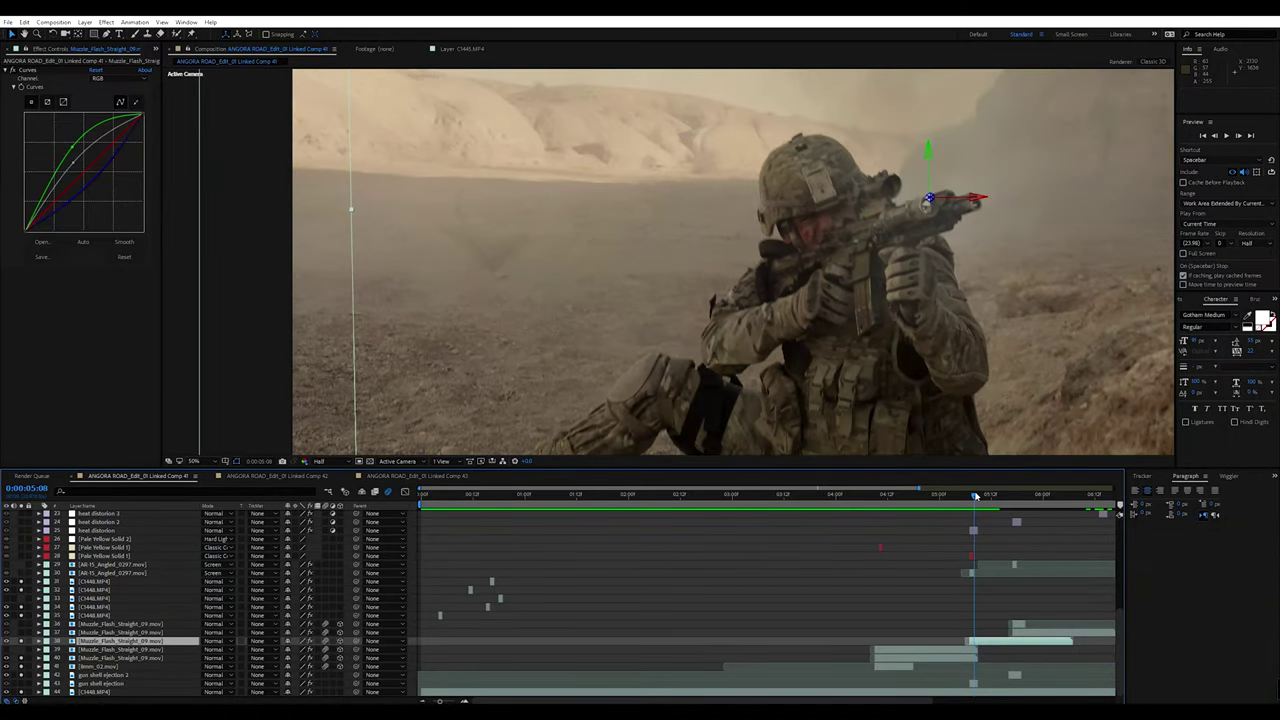
left_click(970, 573)
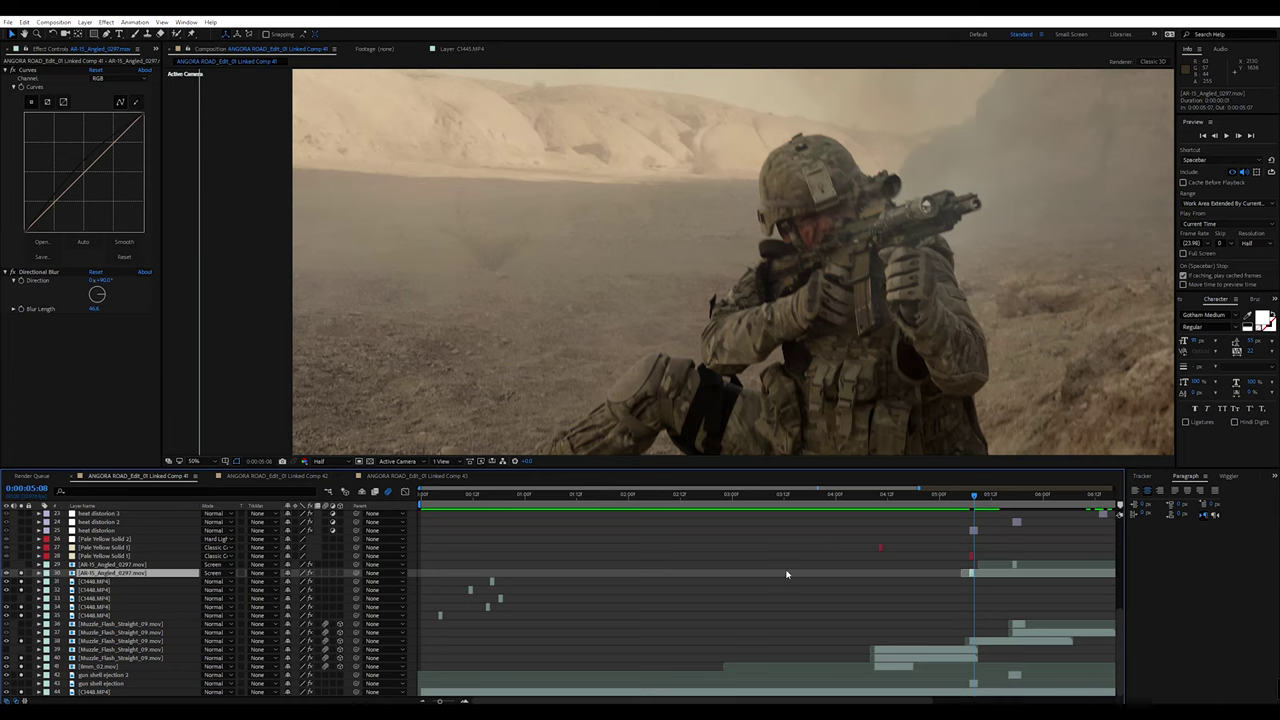
- Reselect the AR-15_Angled_0297 flash layer and switch its Curves channel to Alpha
left_click(947, 554)
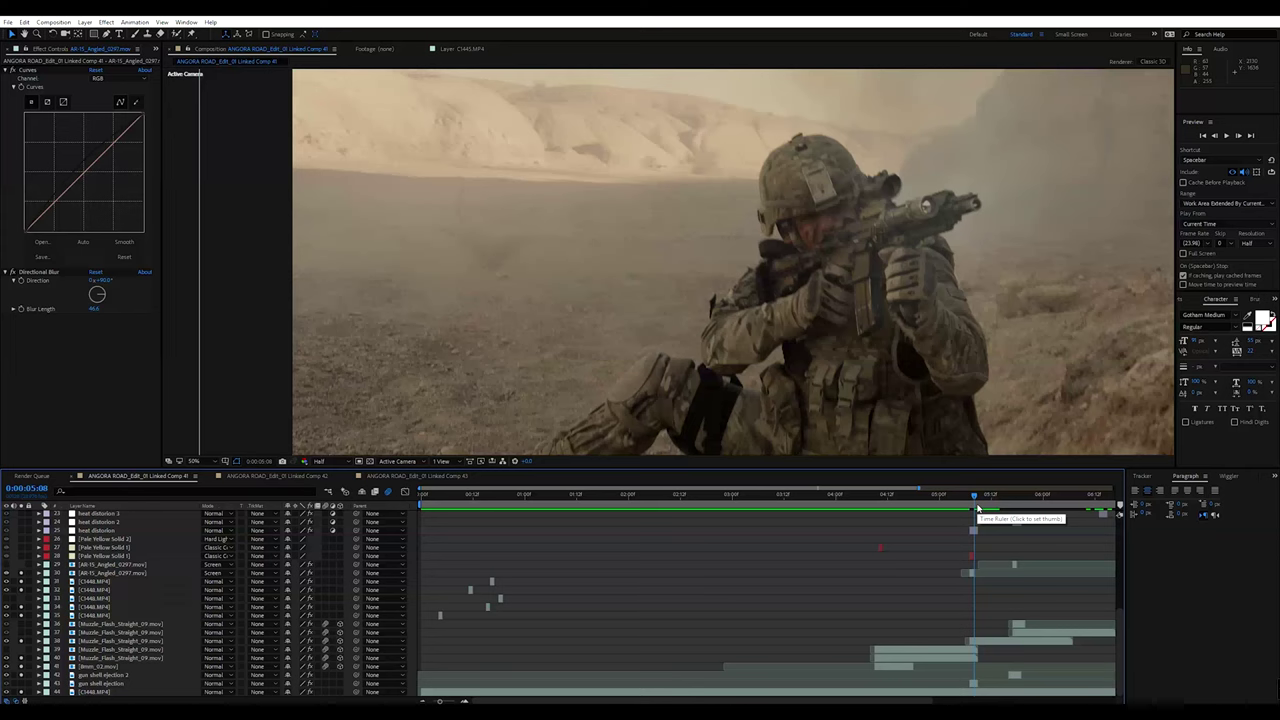
scroll(977, 509, "up", 3)
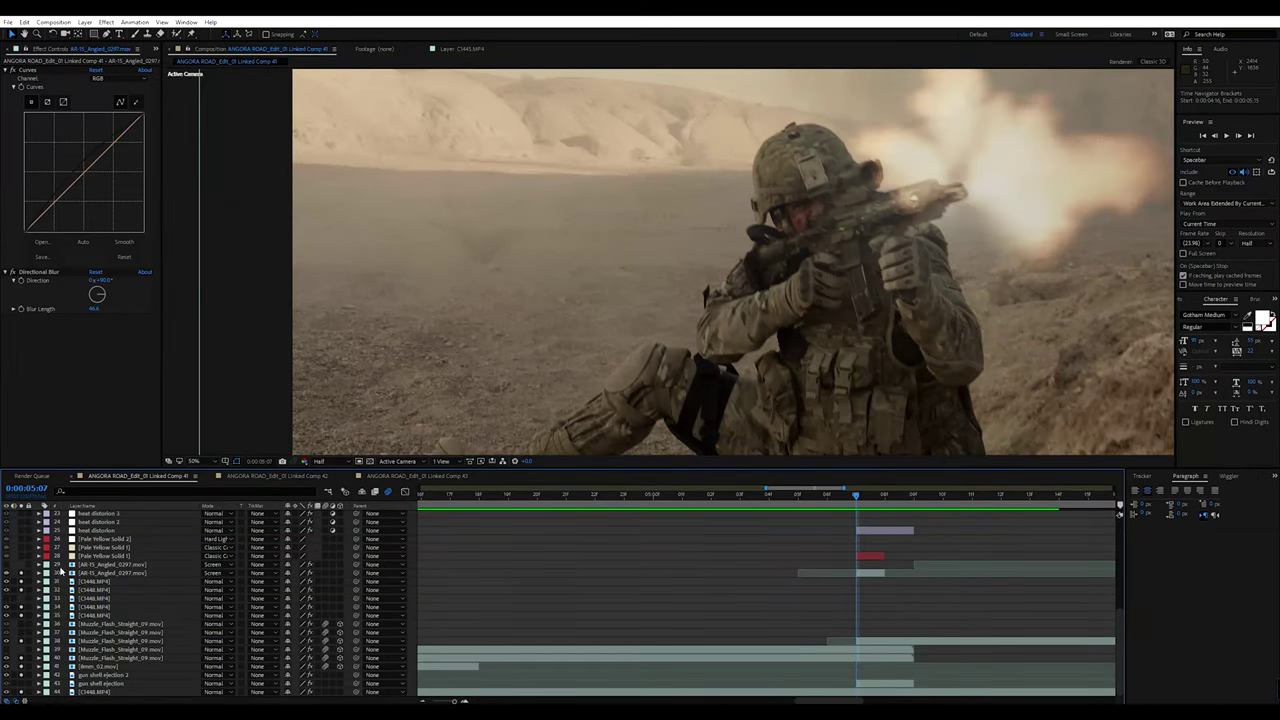
left_click(104, 573)
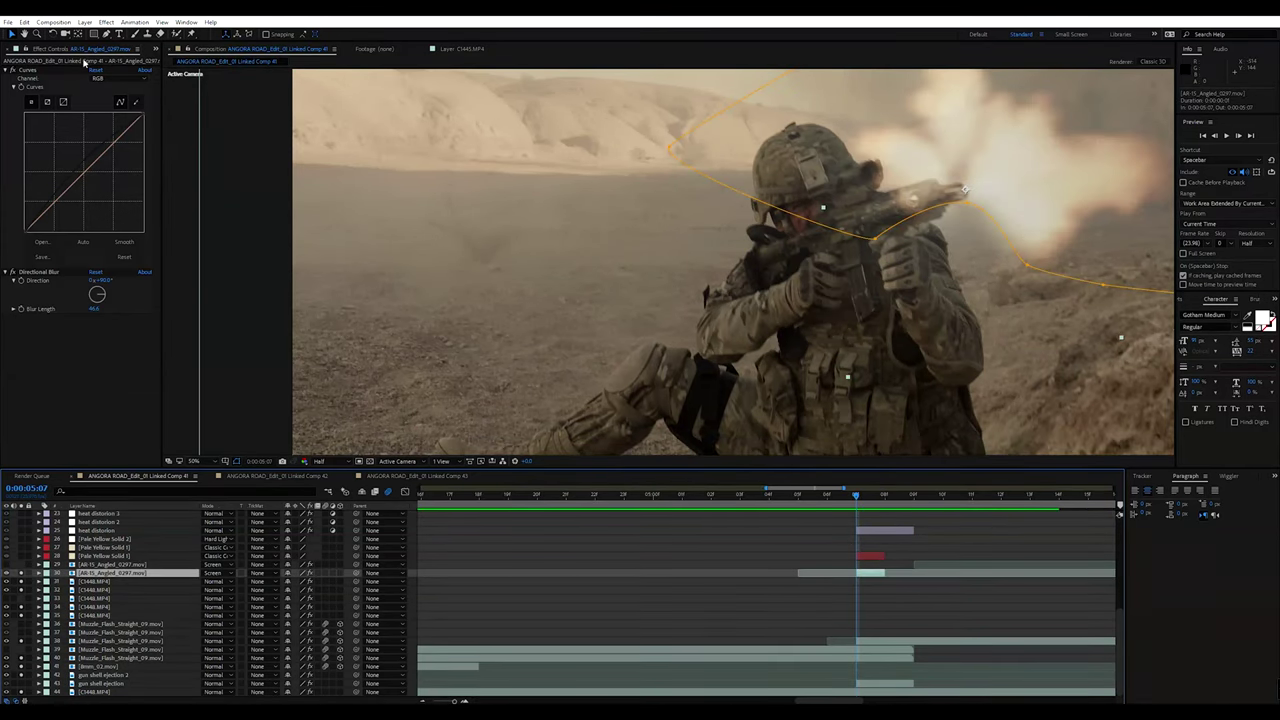
left_click(130, 79)
left_click(122, 133)
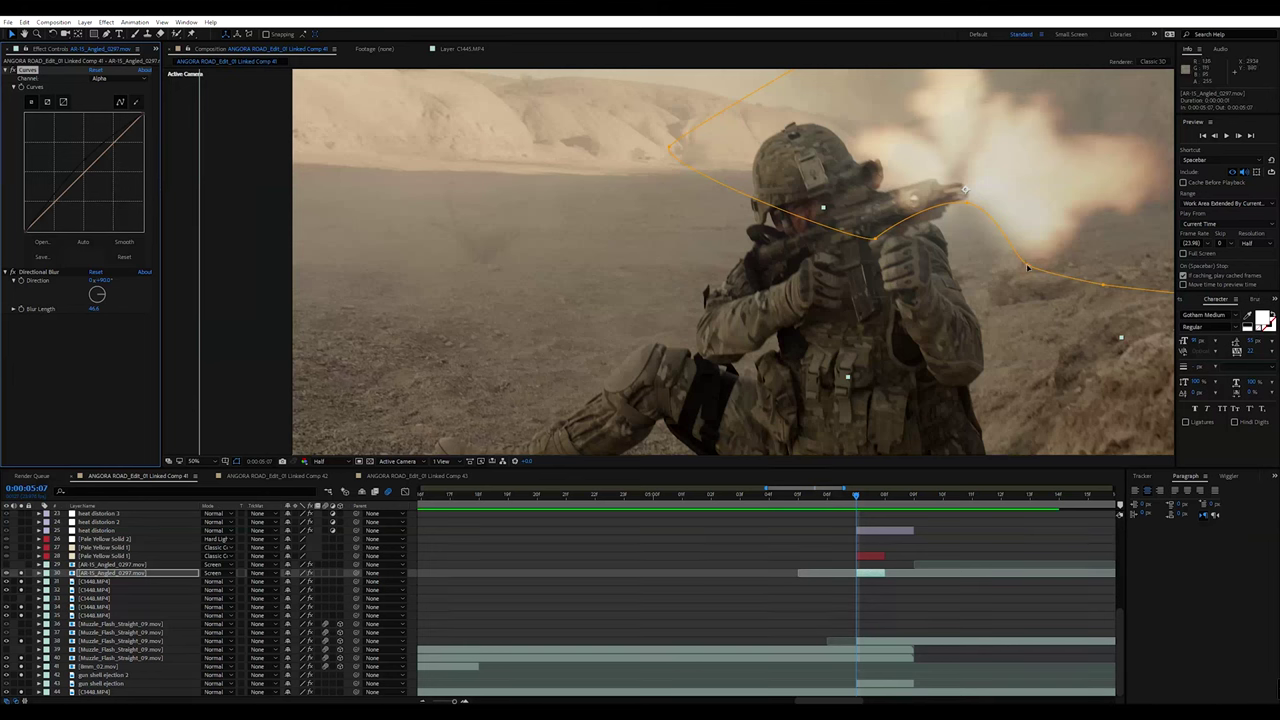
- Move a gun mask point and undo it, then reframe the view to see the whole mask
left_click_drag(1027, 268, 262, 303)
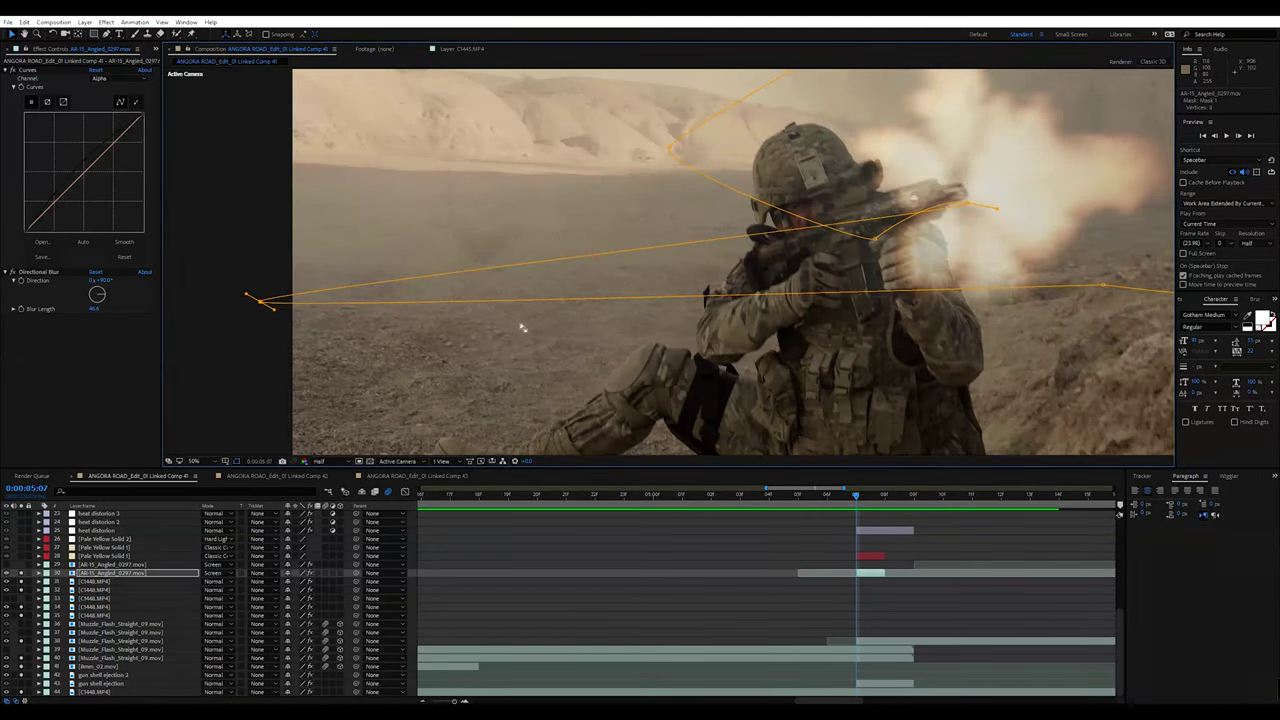
key("ctrl+z")
key("comma")
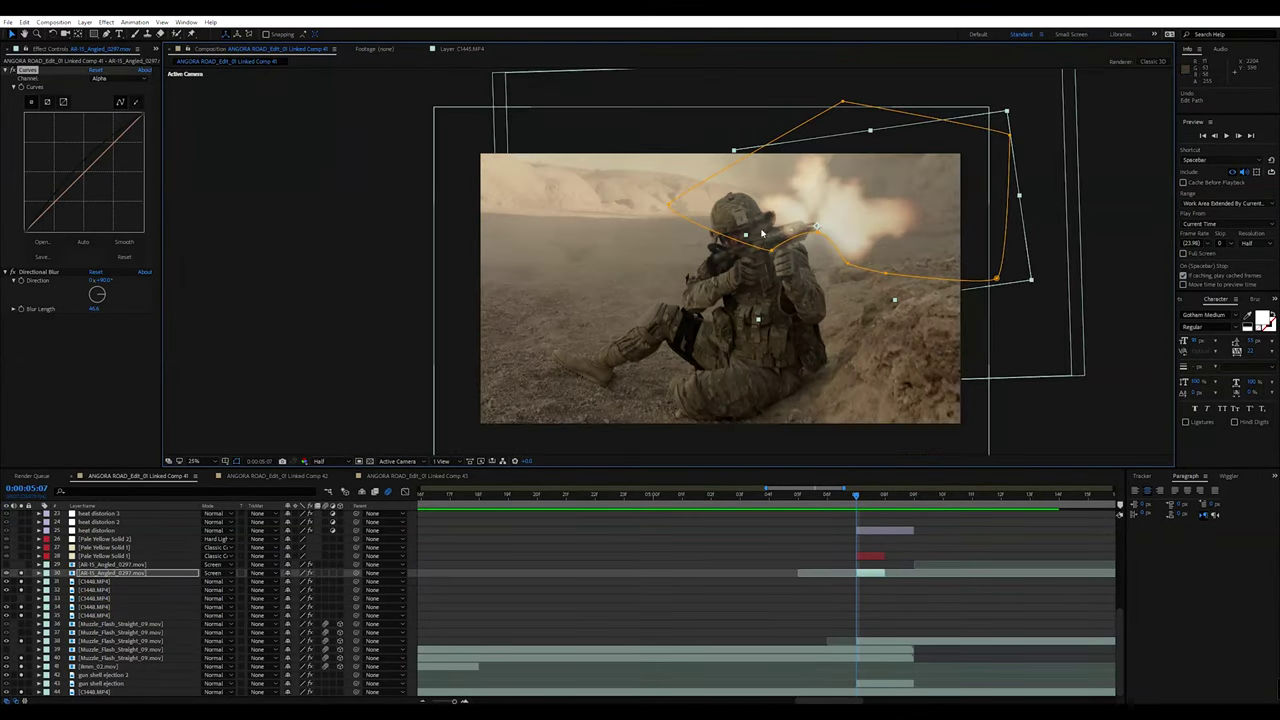
key("period")
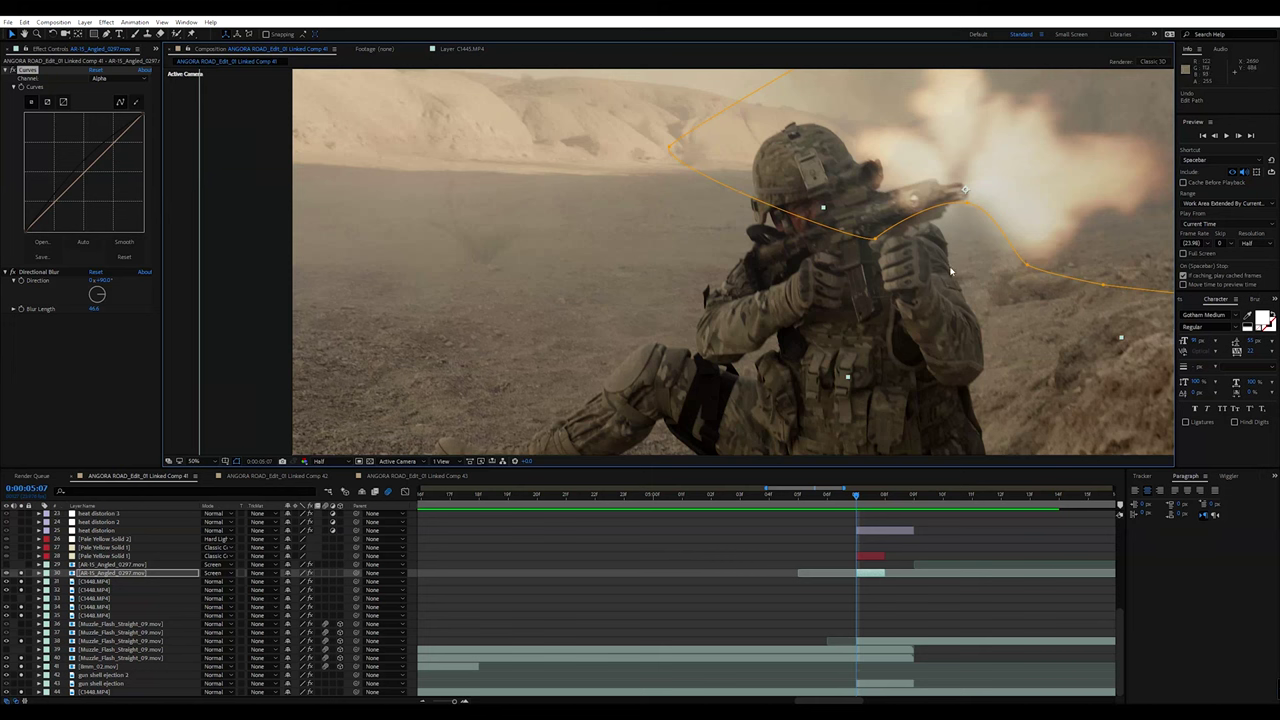
left_click(979, 168)
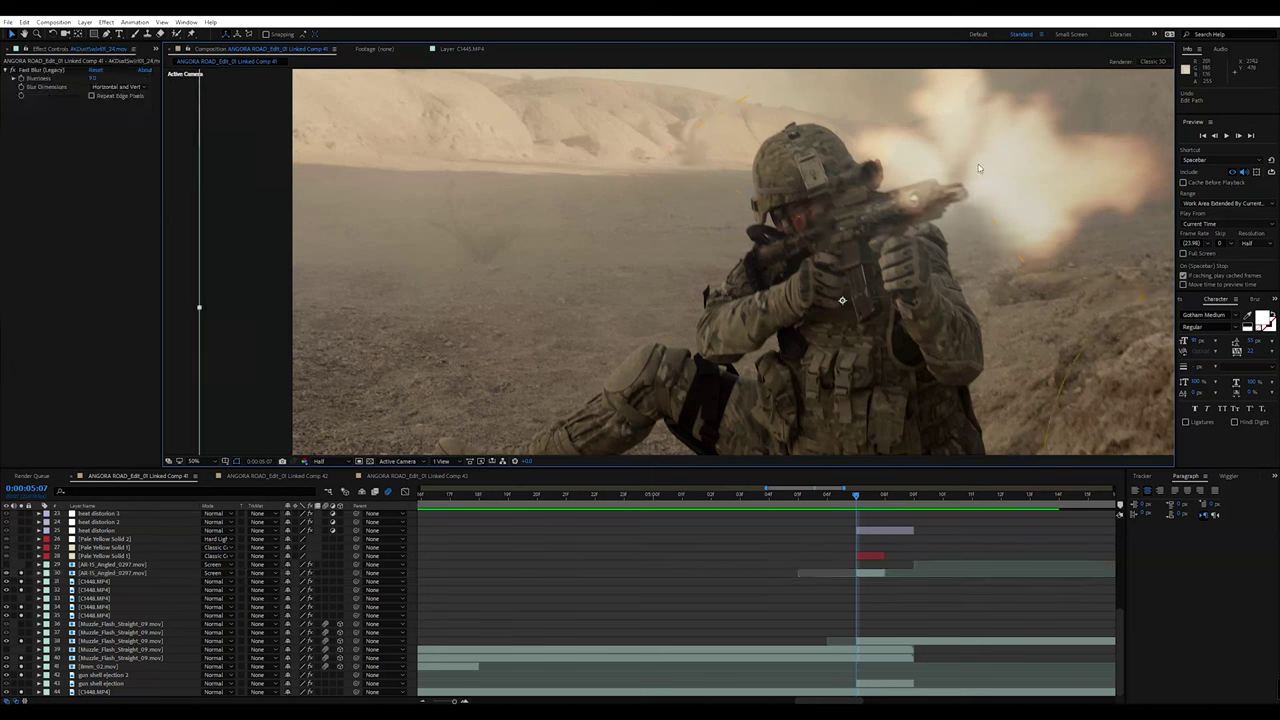
left_click(873, 575)
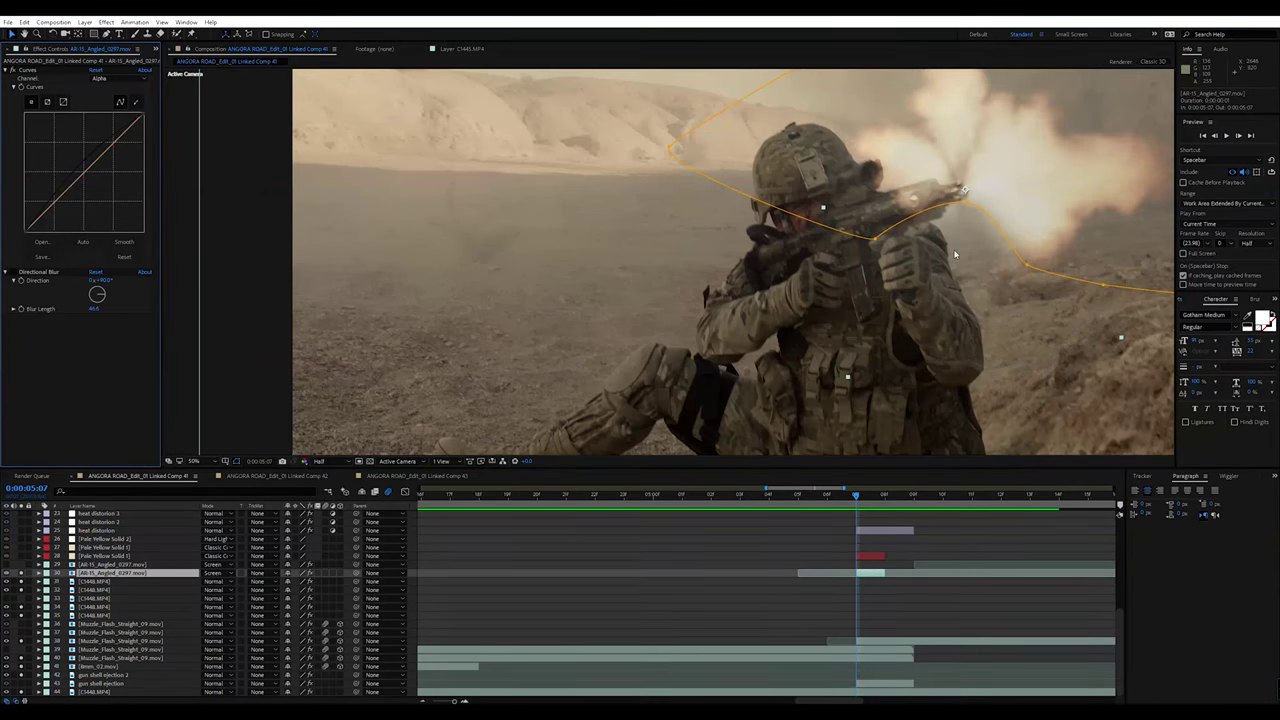
left_click_drag(932, 257, 803, 337)
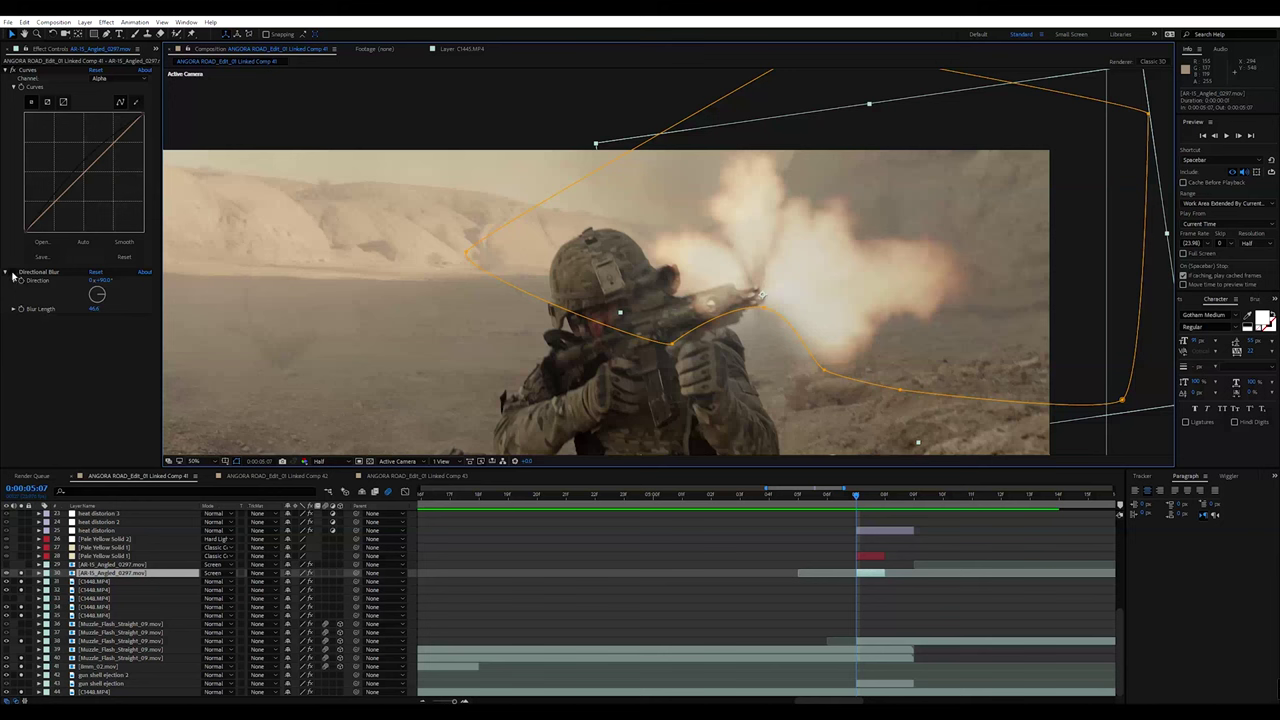
left_click(13, 276)
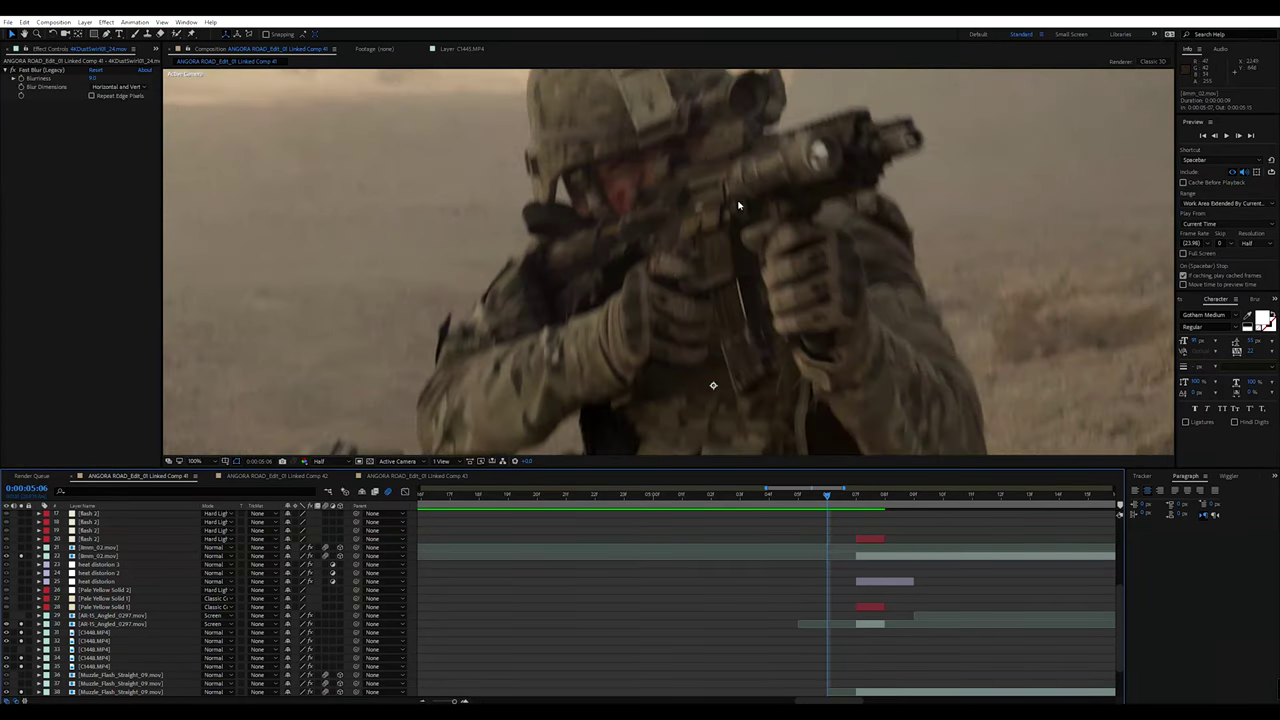
left_click_drag(825, 496, 1076, 521)
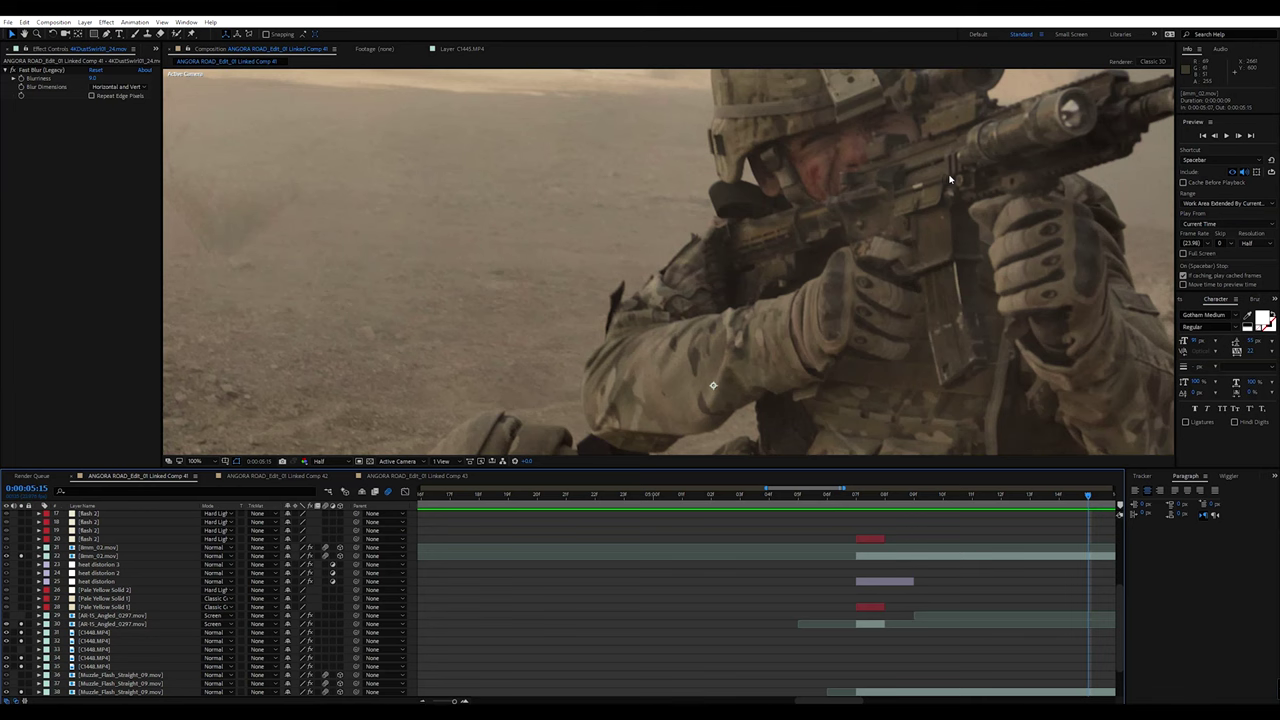
left_click(853, 496)
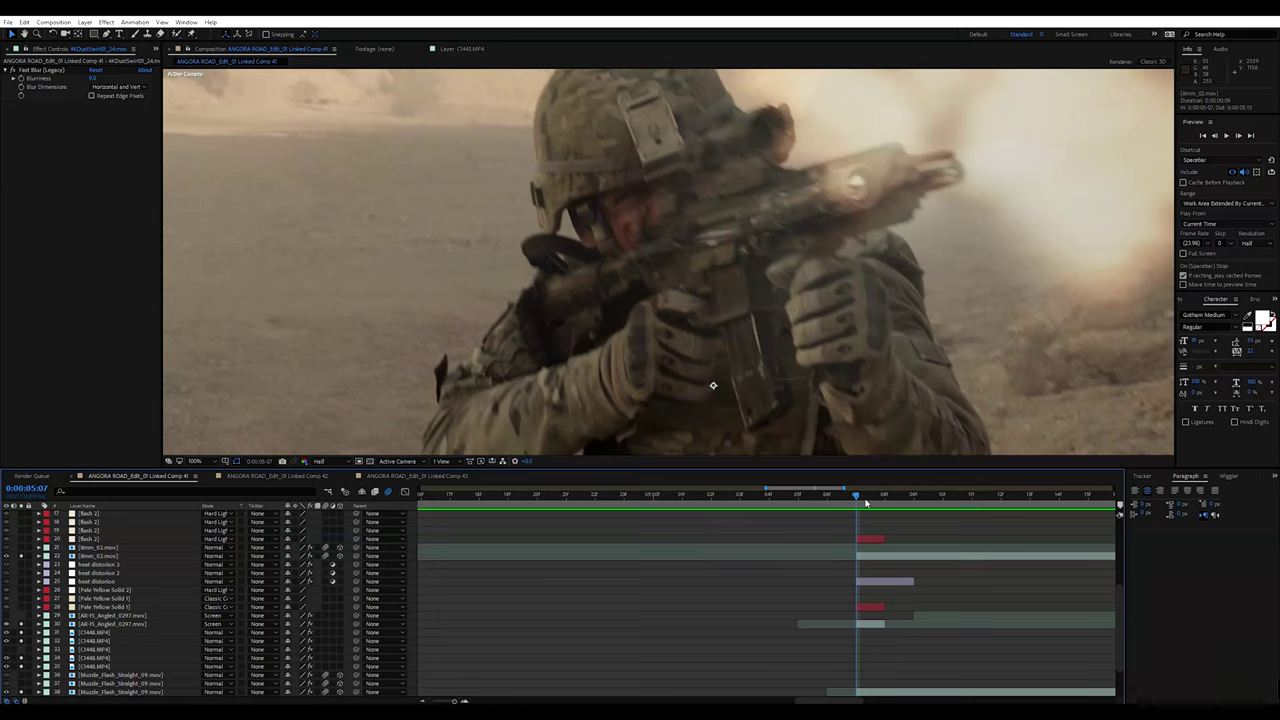
scroll(910, 545, "down", 2)
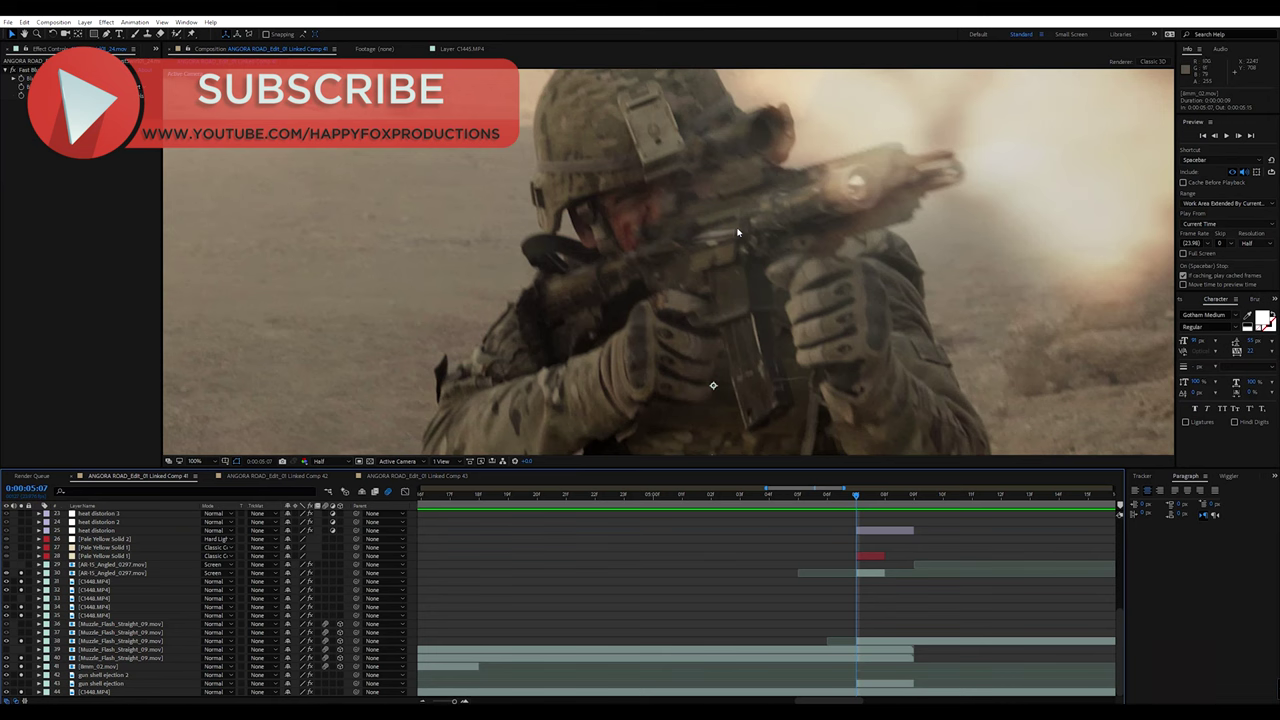
left_click(866, 687)
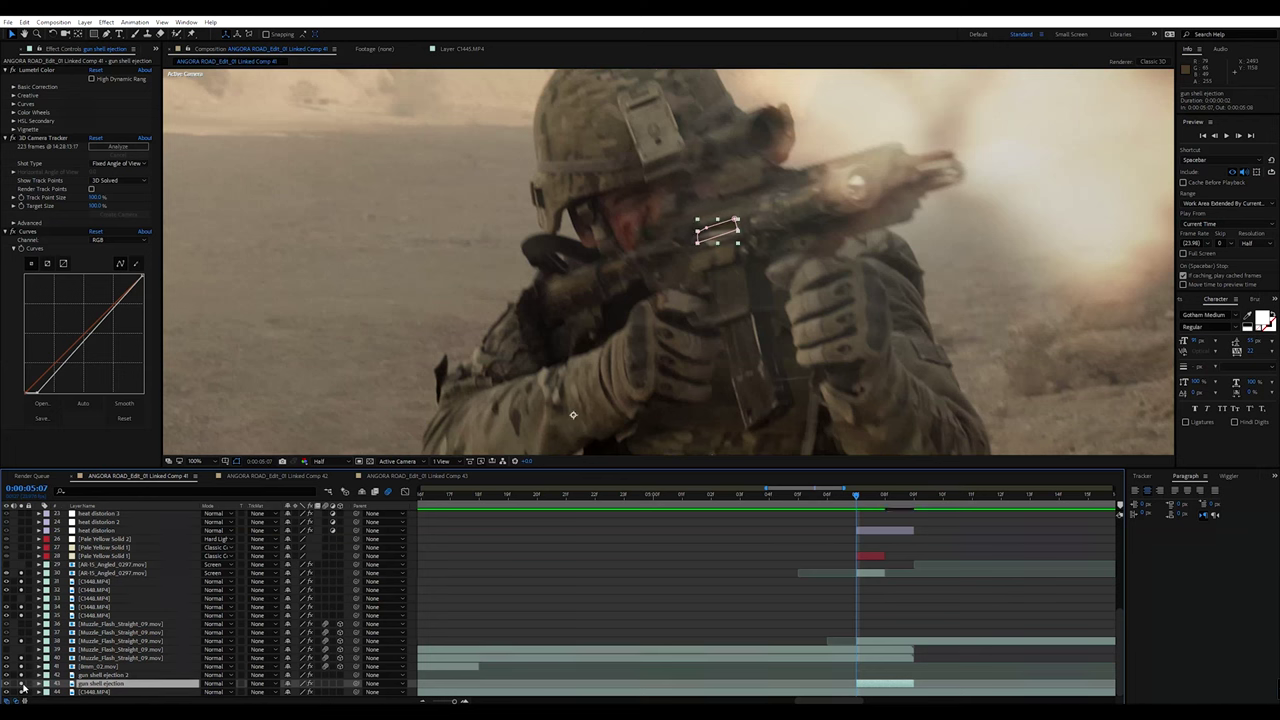
key("period")
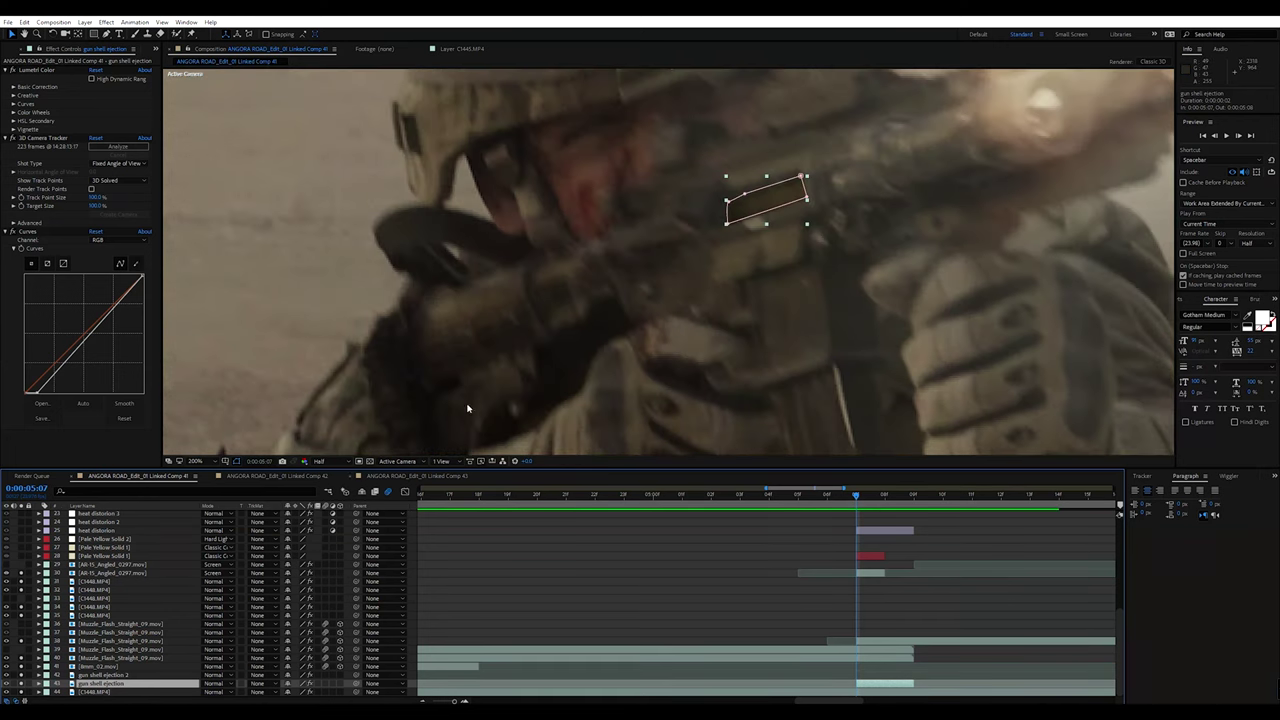
key("m")
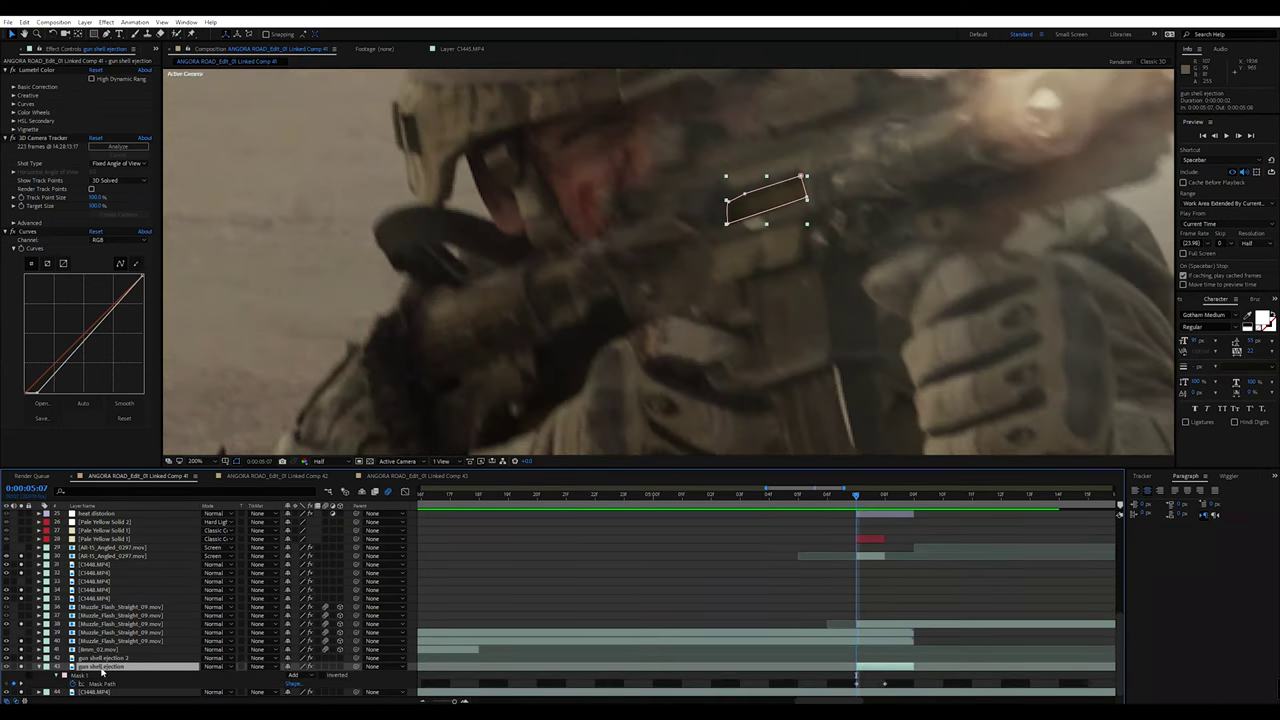
left_click(76, 676)
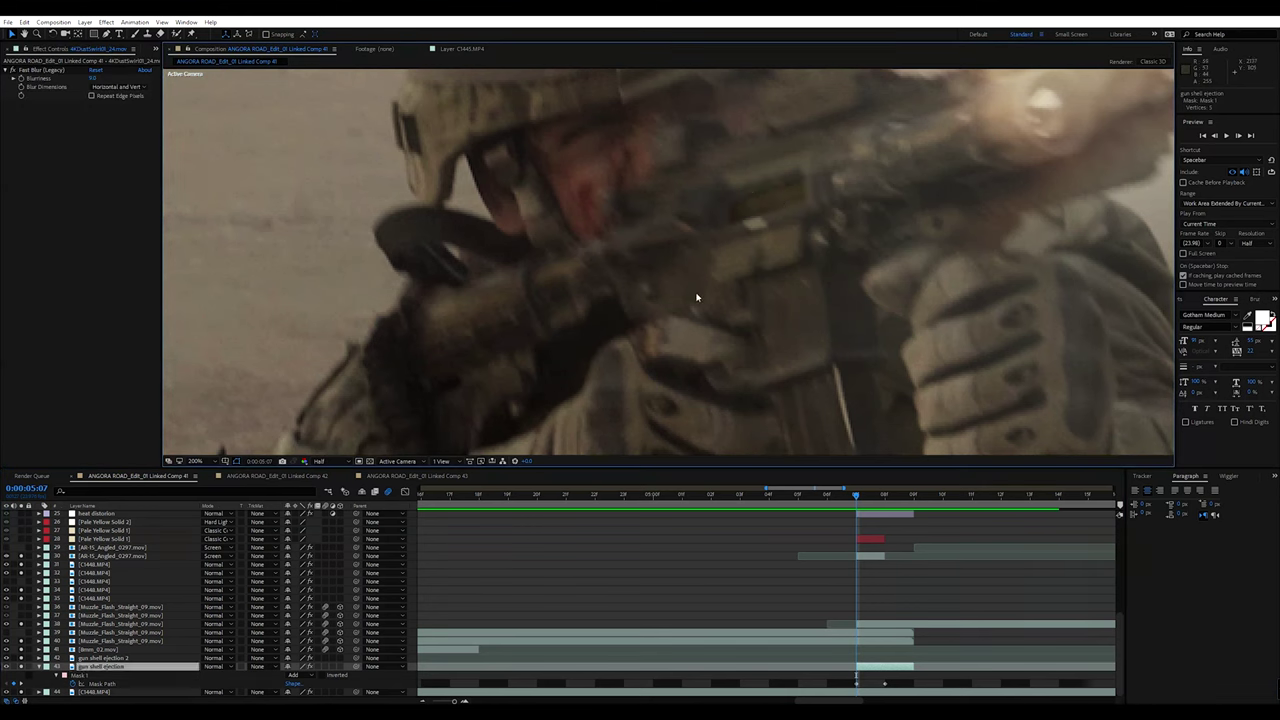
key("F2")
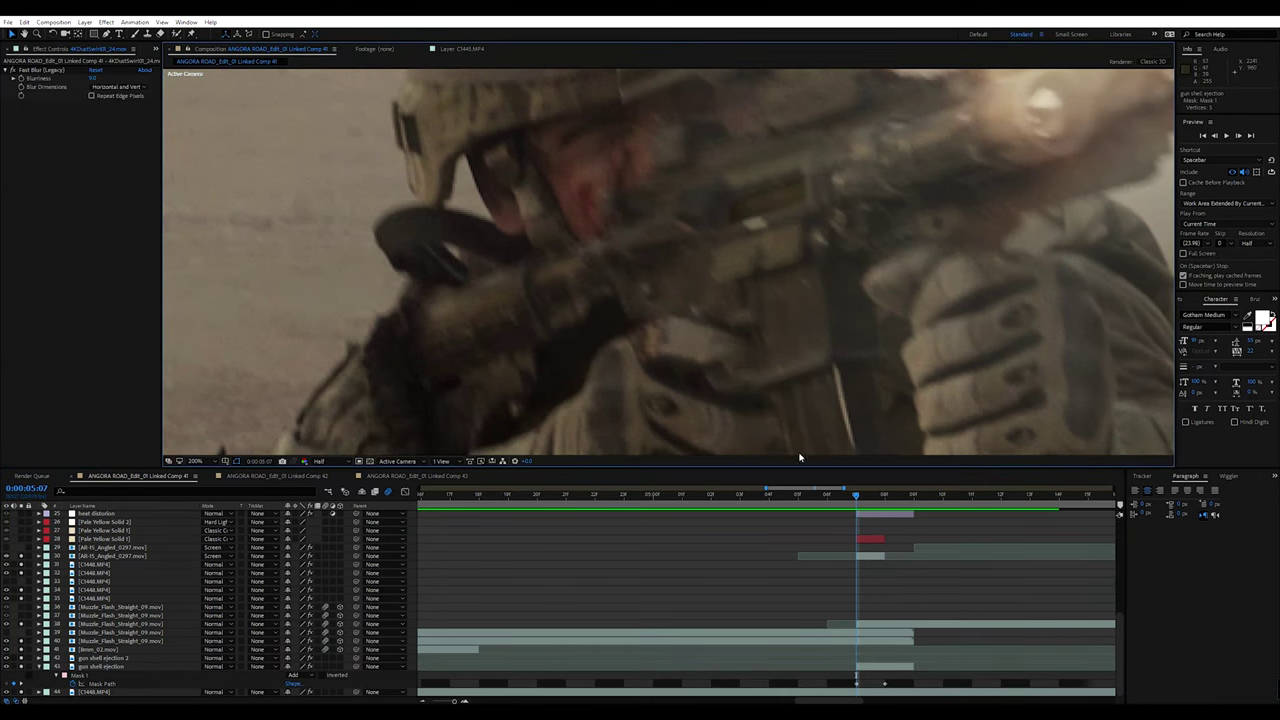
left_click(892, 667)
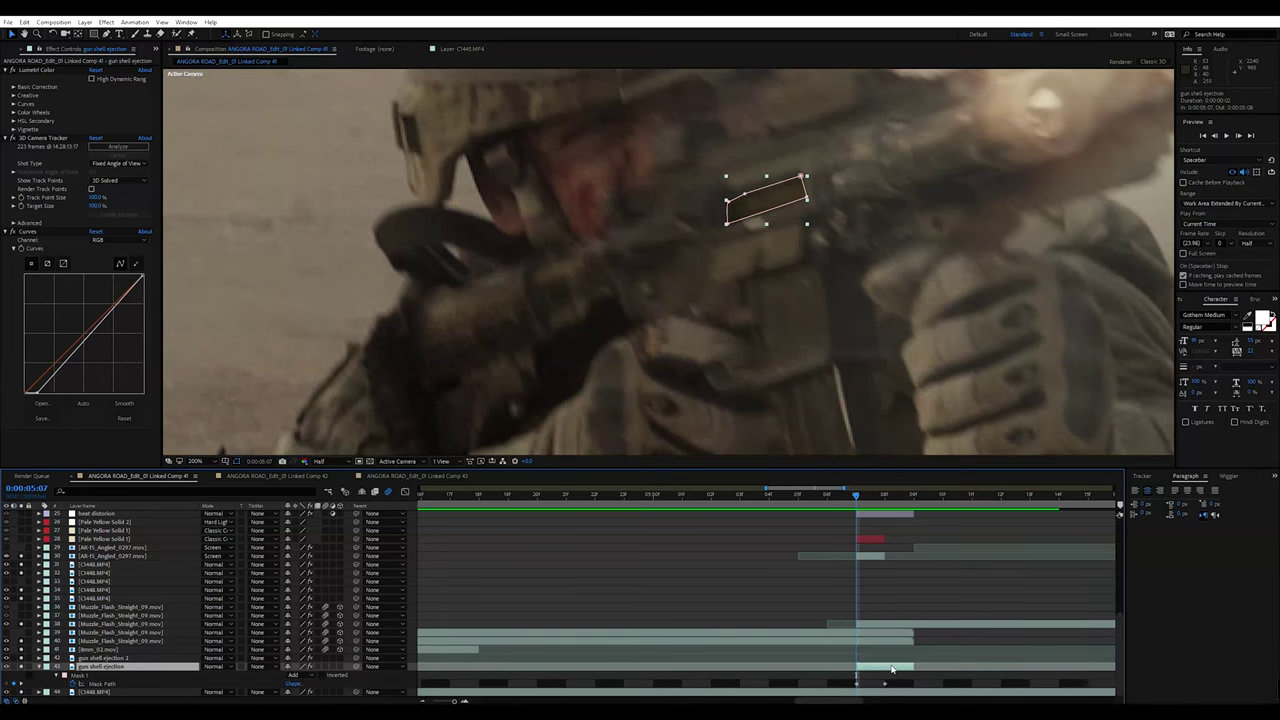
key("Page_Down")
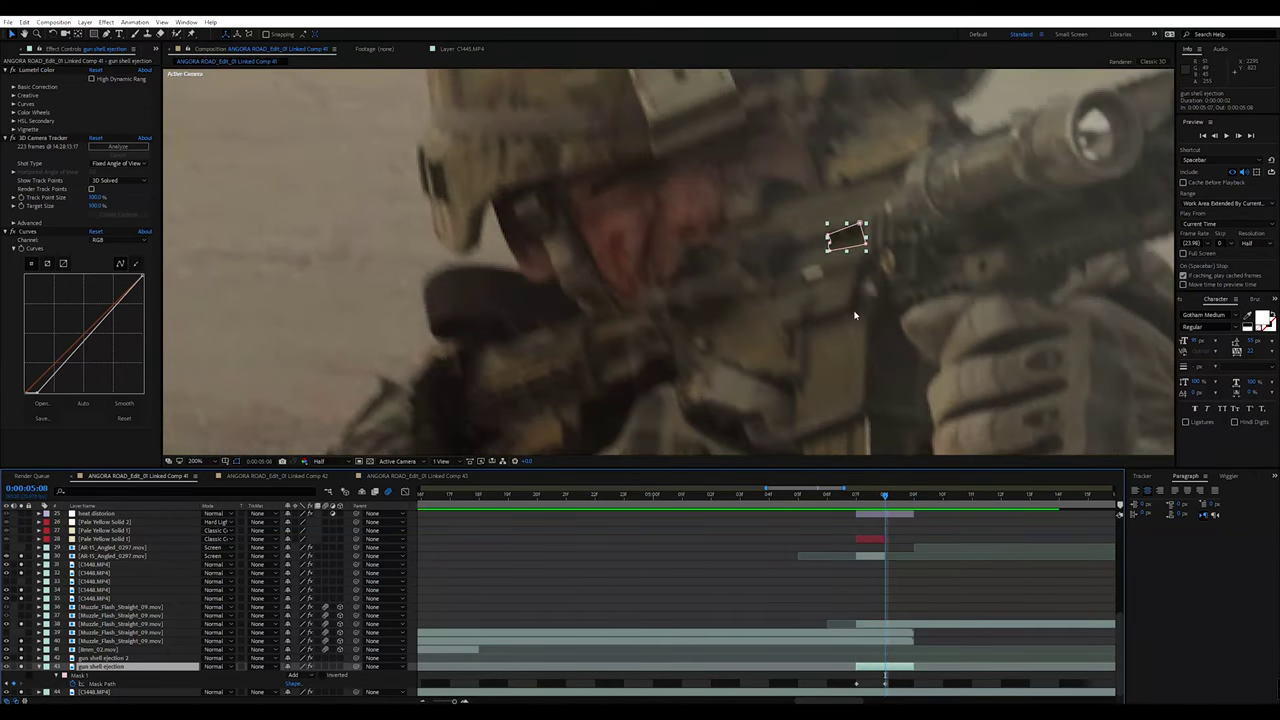
left_click(813, 262)
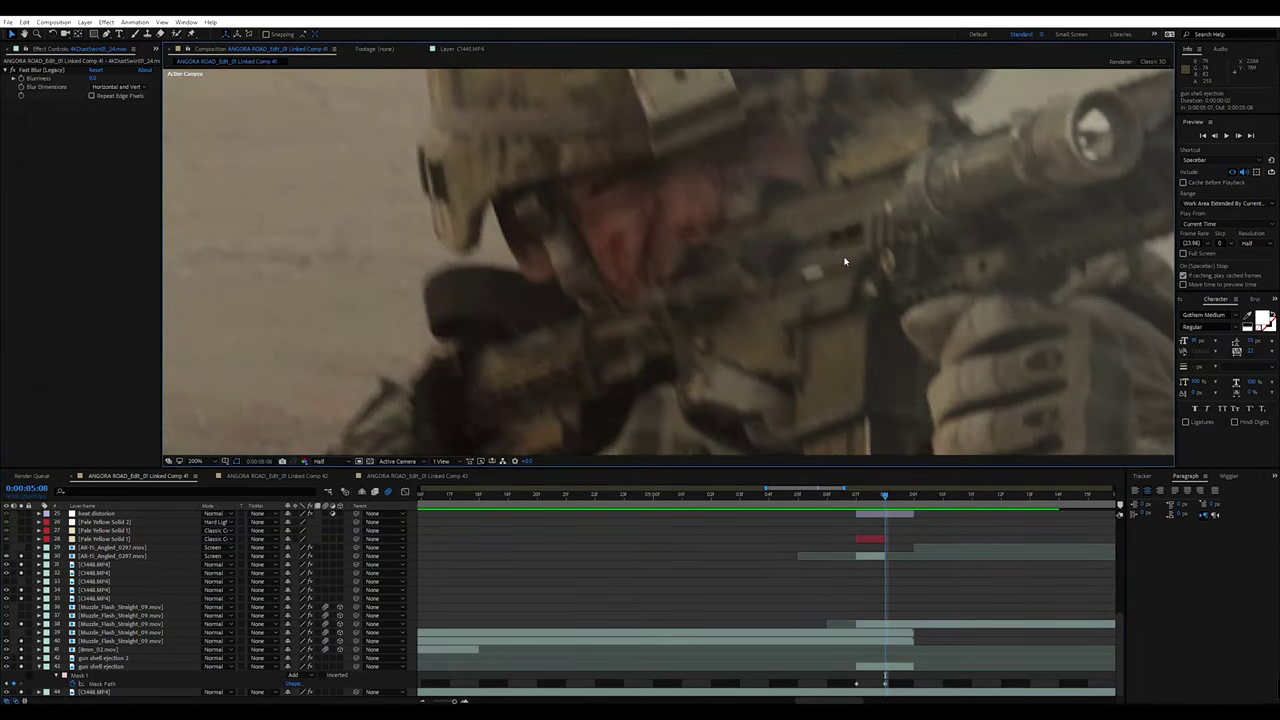
key("Page_Down")
key("Page_Up")
key("Page_Up")
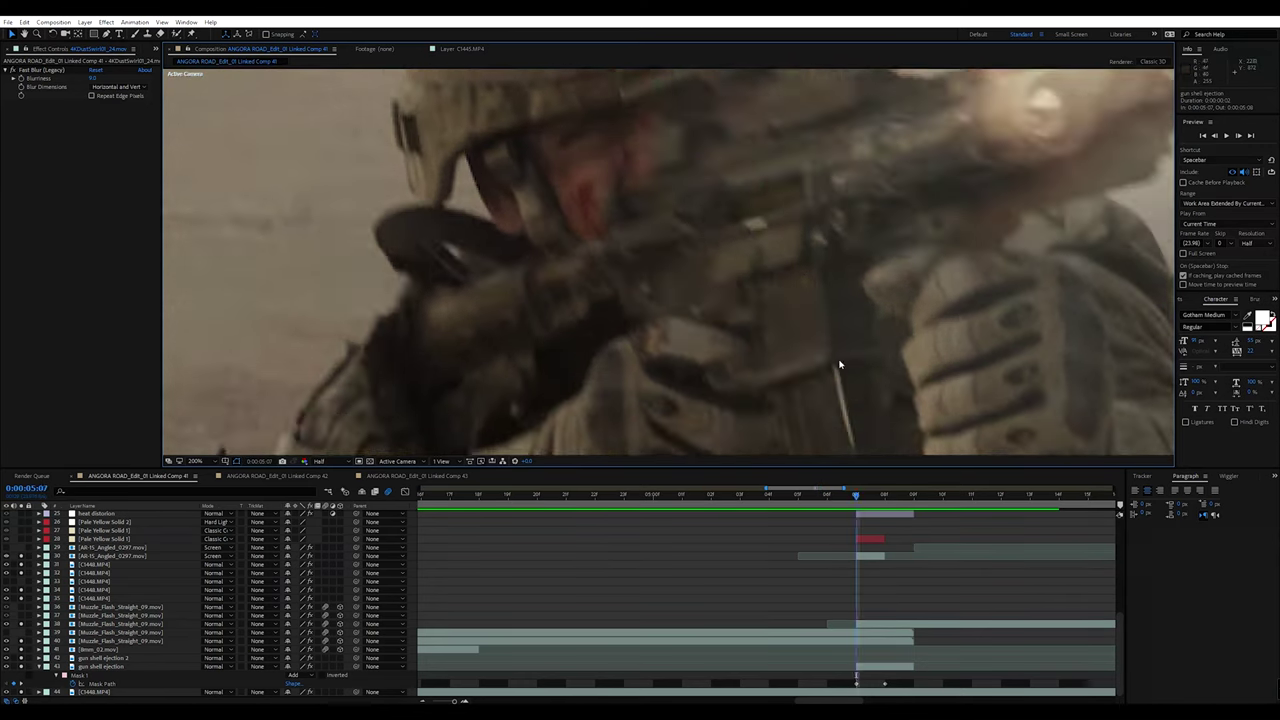
key("Page_Up")
key("Page_Up")
key("Page_Down")
key("Page_Down")
key("Page_Down")
key("Page_Down")
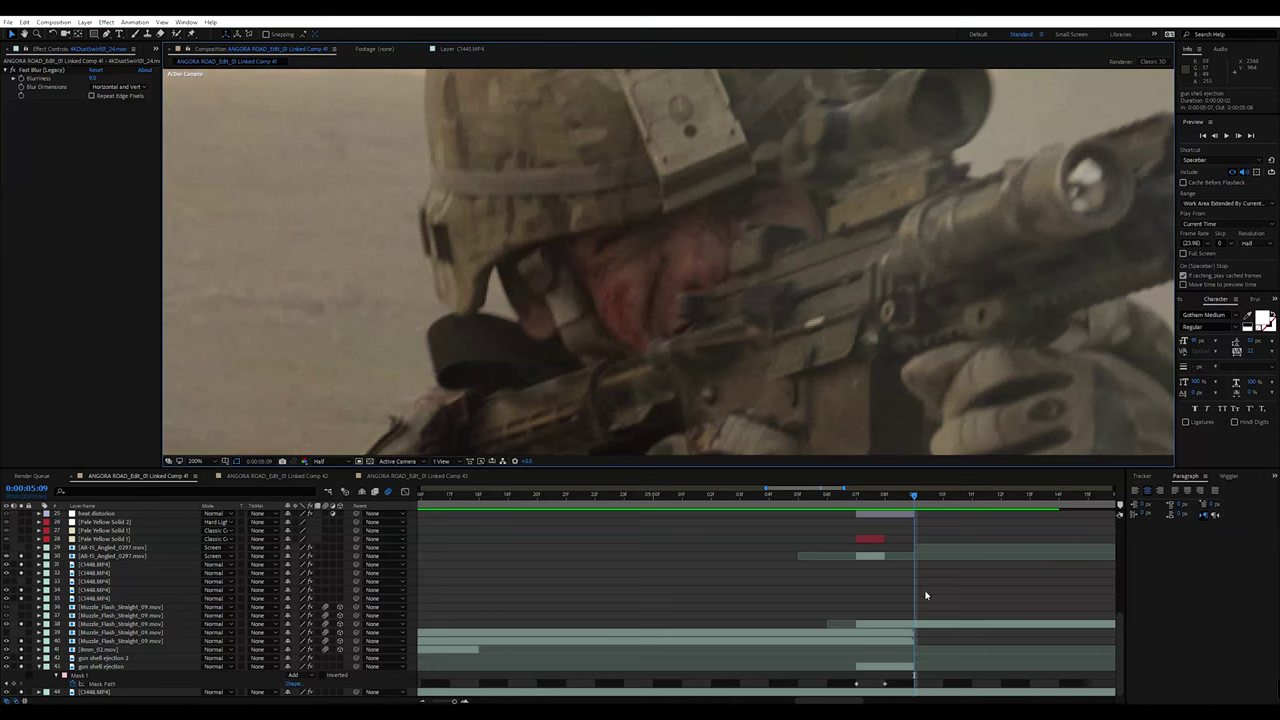
scroll(320, 535, "up", 4)
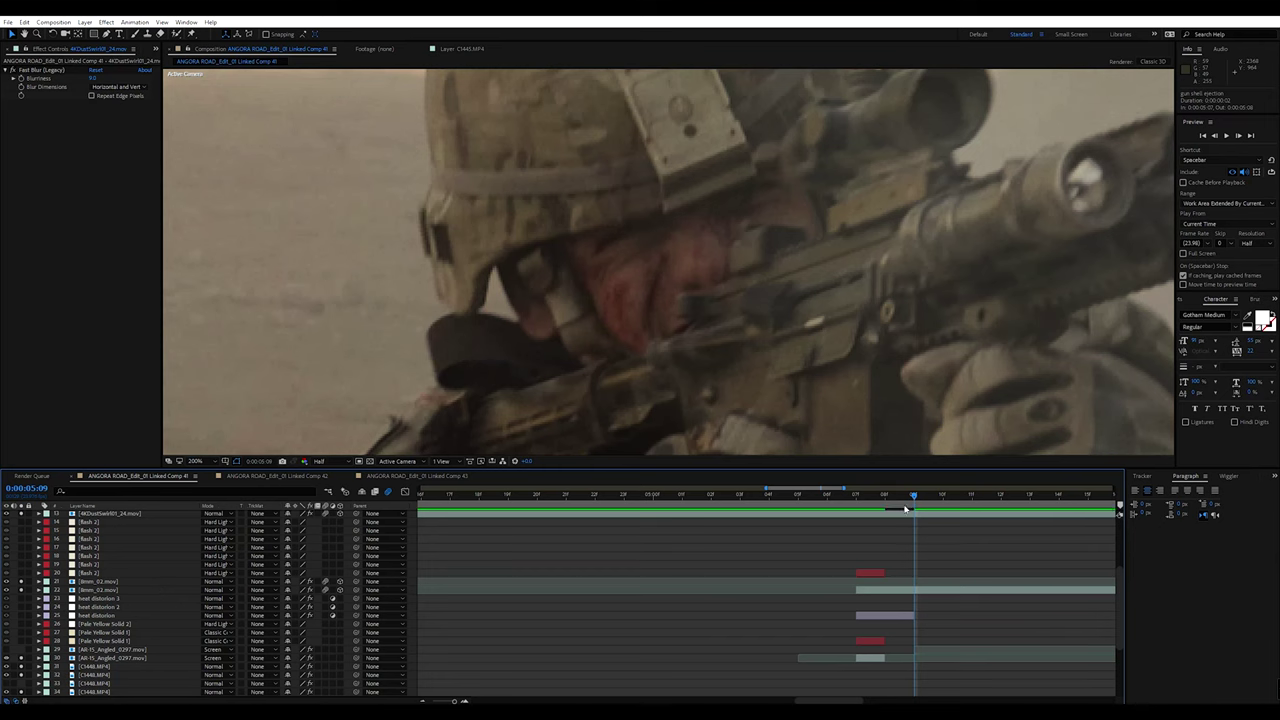
- Return to frame 0:00:05:07 and toggle the flash 2 layer off and on to compare its glow
left_click_drag(906, 505, 682, 507)
scroll(763, 297, "down", 4)
scroll(746, 305, "up", 3)
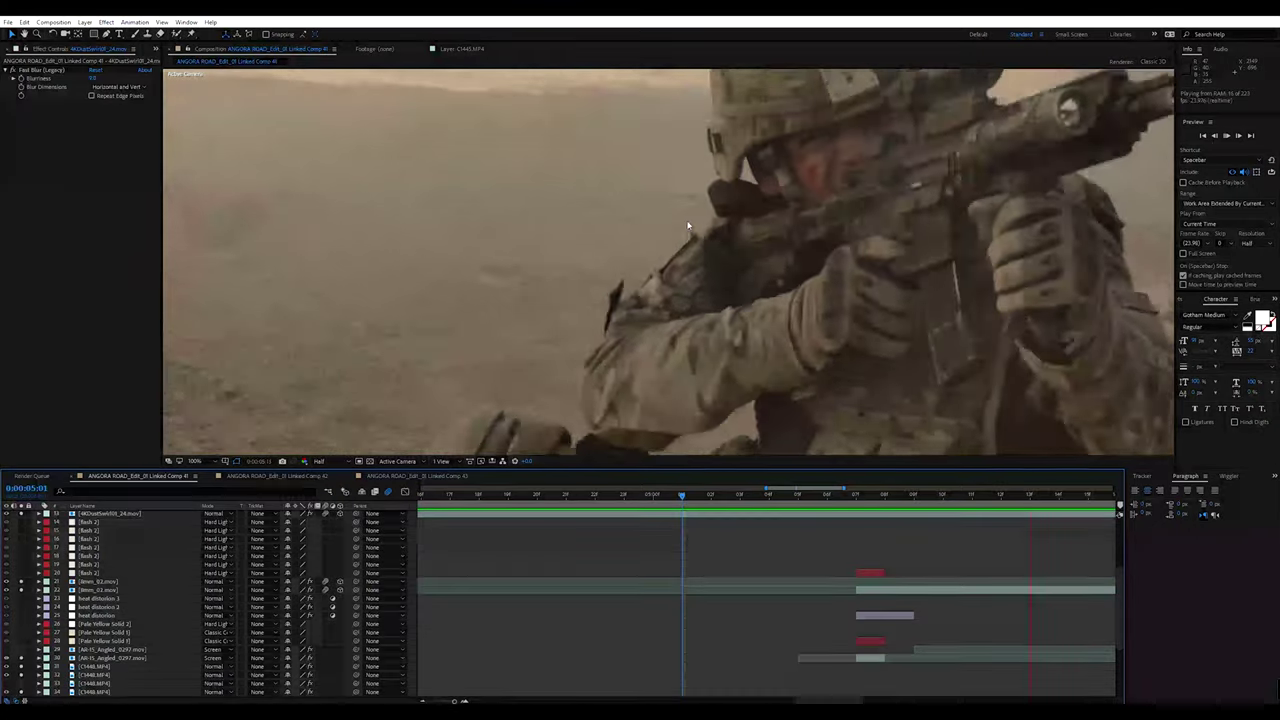
left_click(878, 576)
key("i")
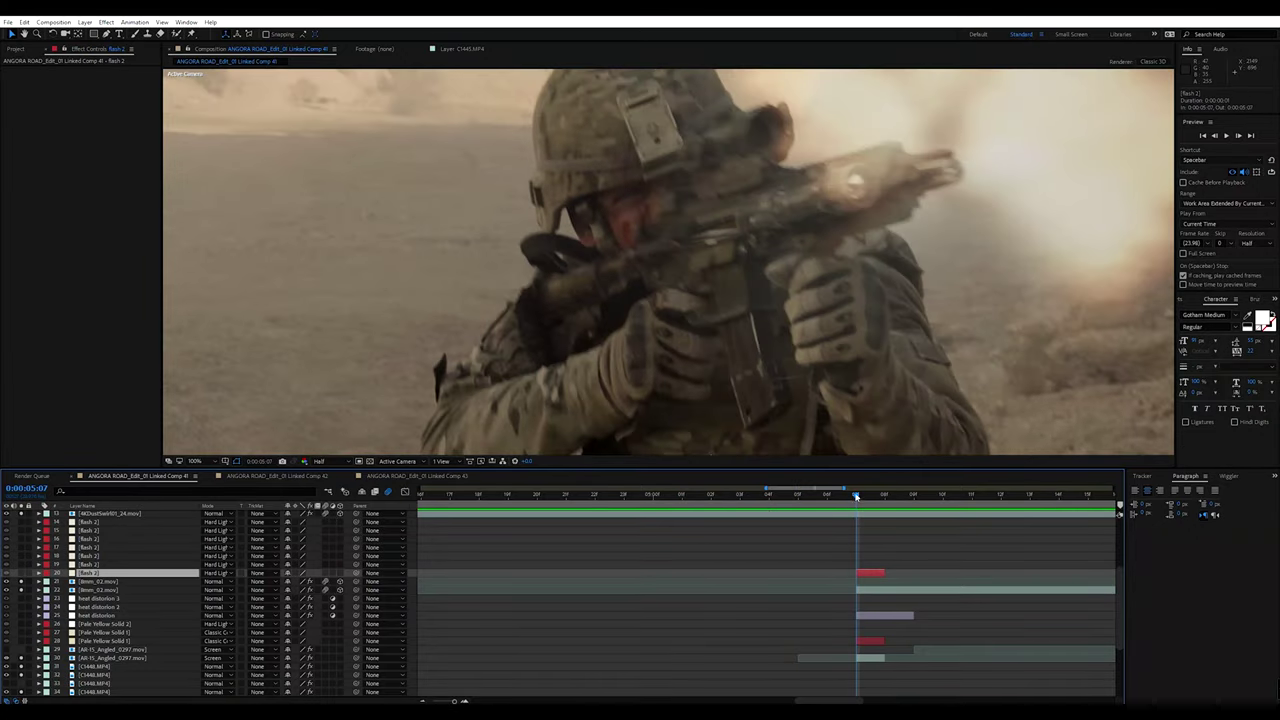
scroll(863, 409, "down", 2)
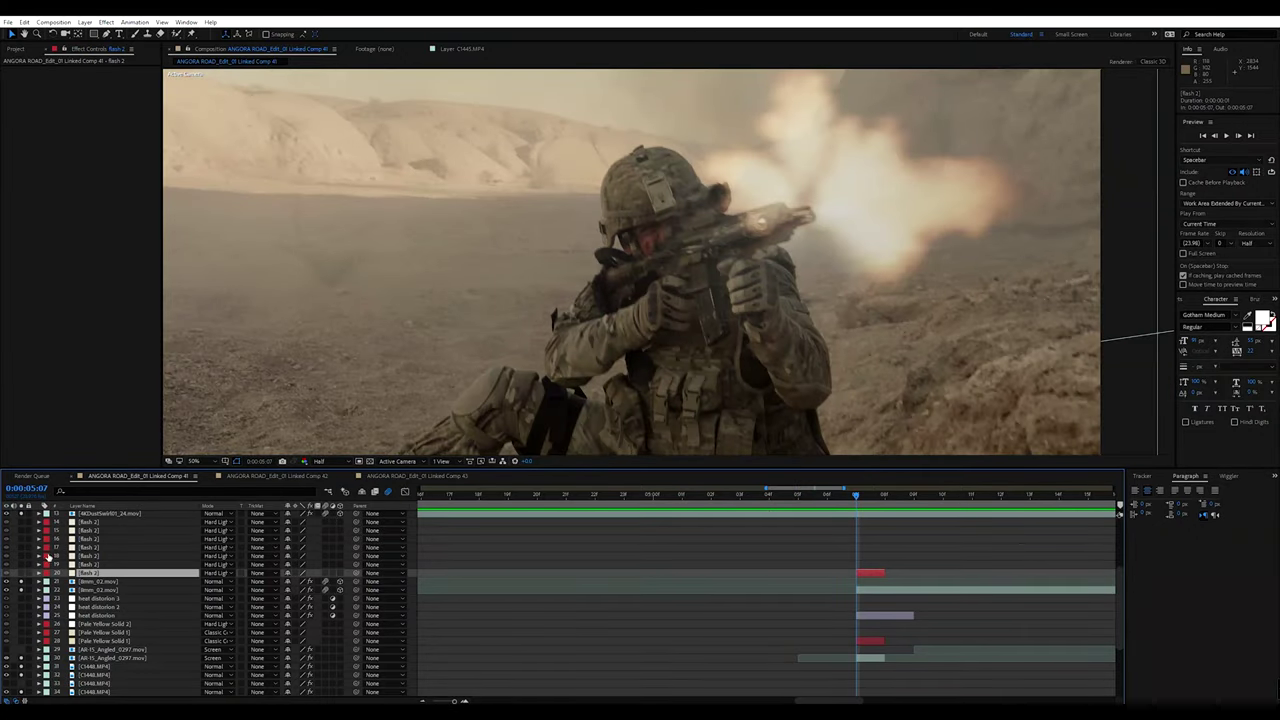
left_click(21, 576)
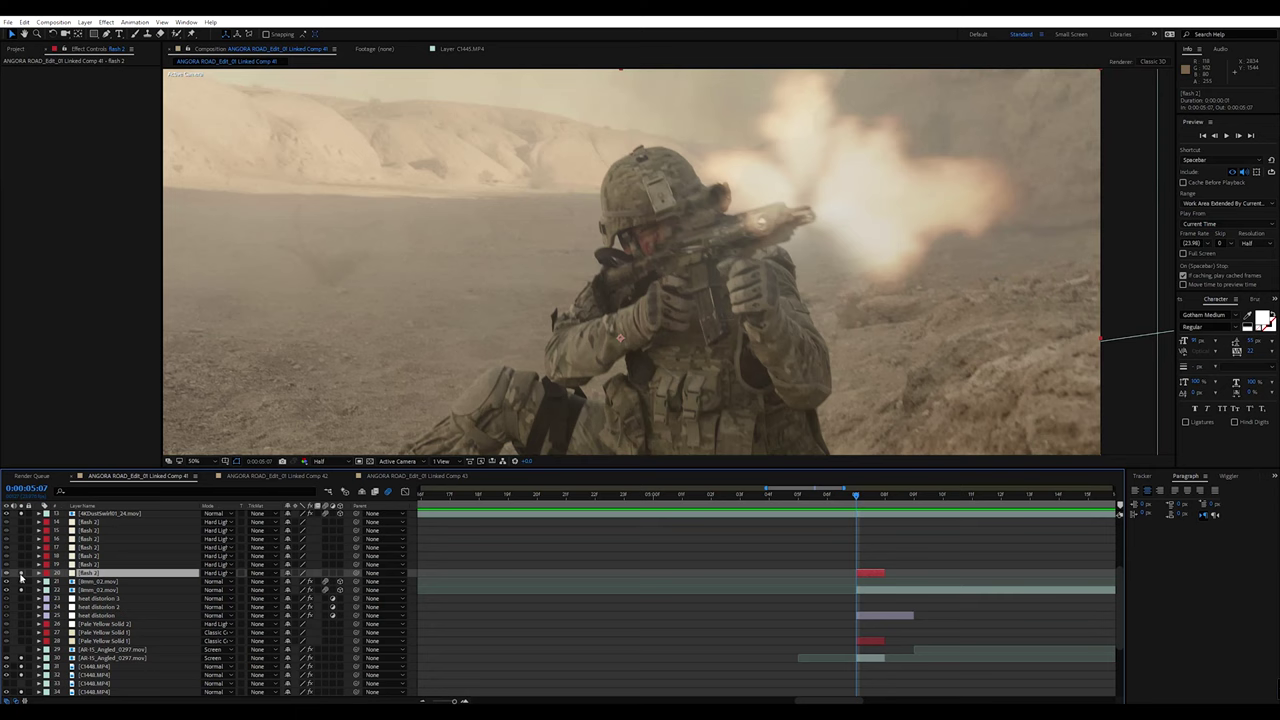
scroll(644, 325, "down", 2)
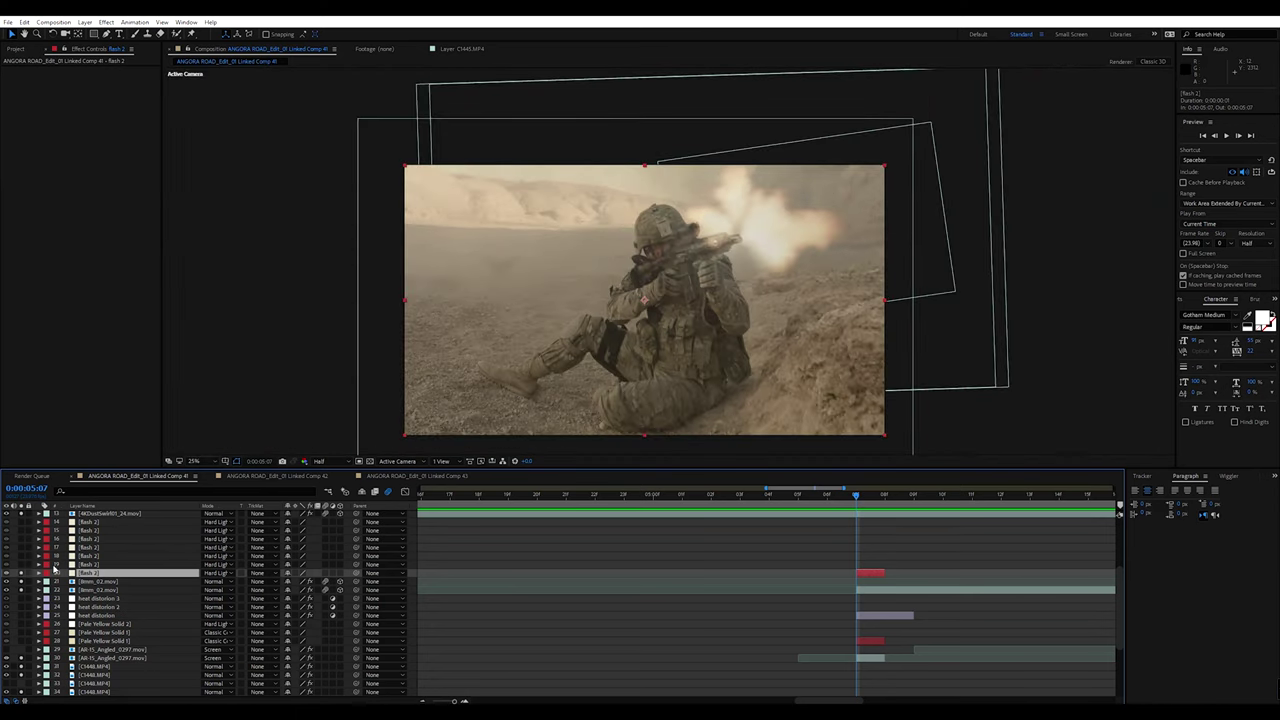
left_click(21, 577)
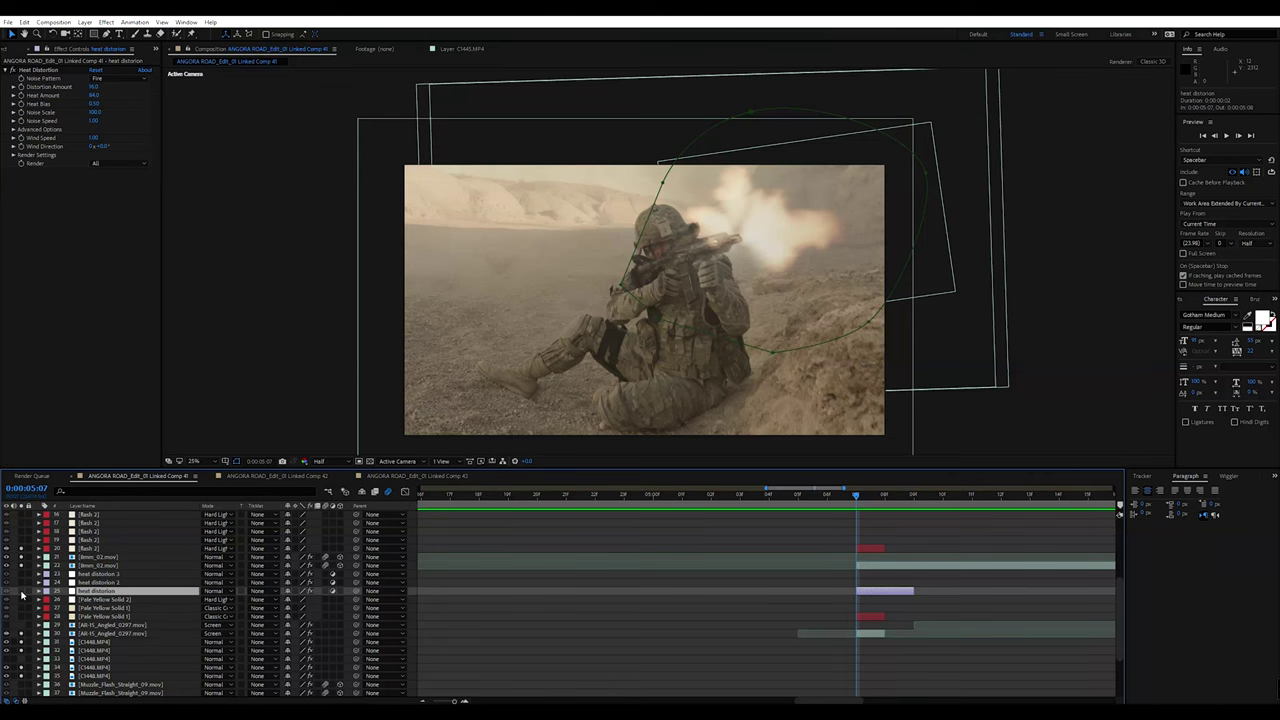
- Select the heat distortion layer and zoom in on the soldier to judge the distortion
left_click(22, 592)
left_click(744, 238)
key("period")
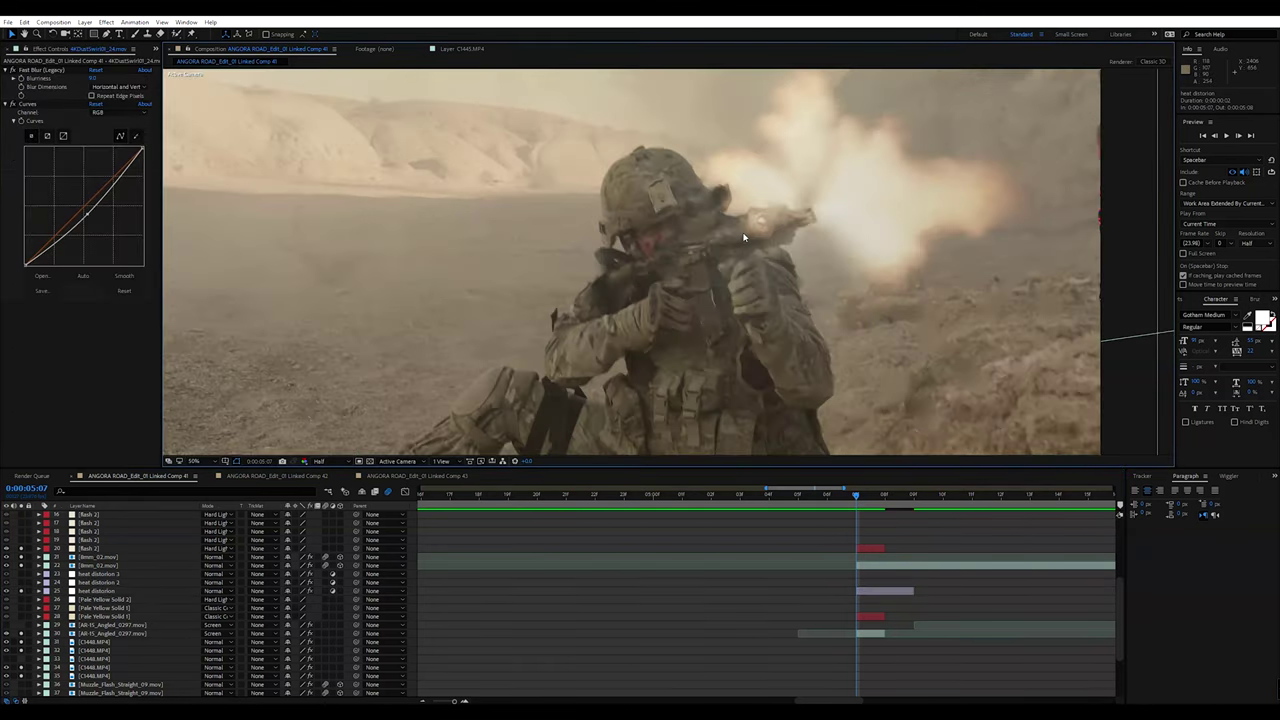
key("period")
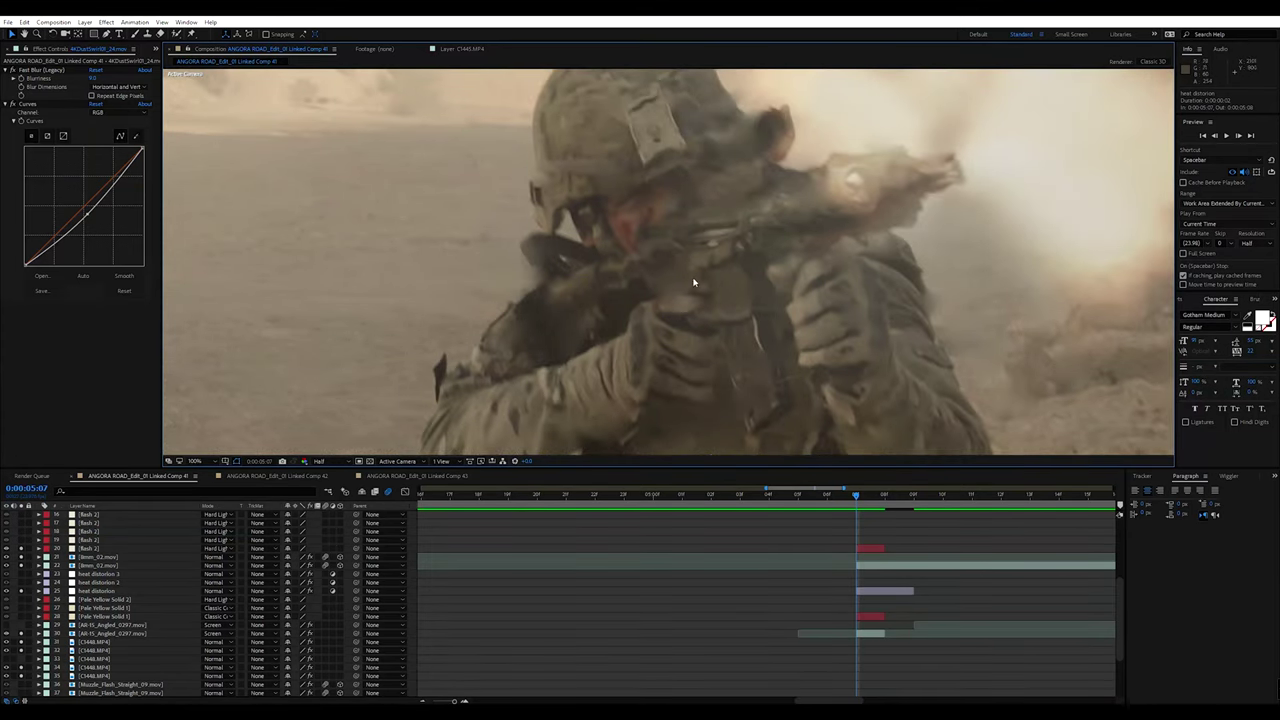
key("comma")
left_click(815, 224)
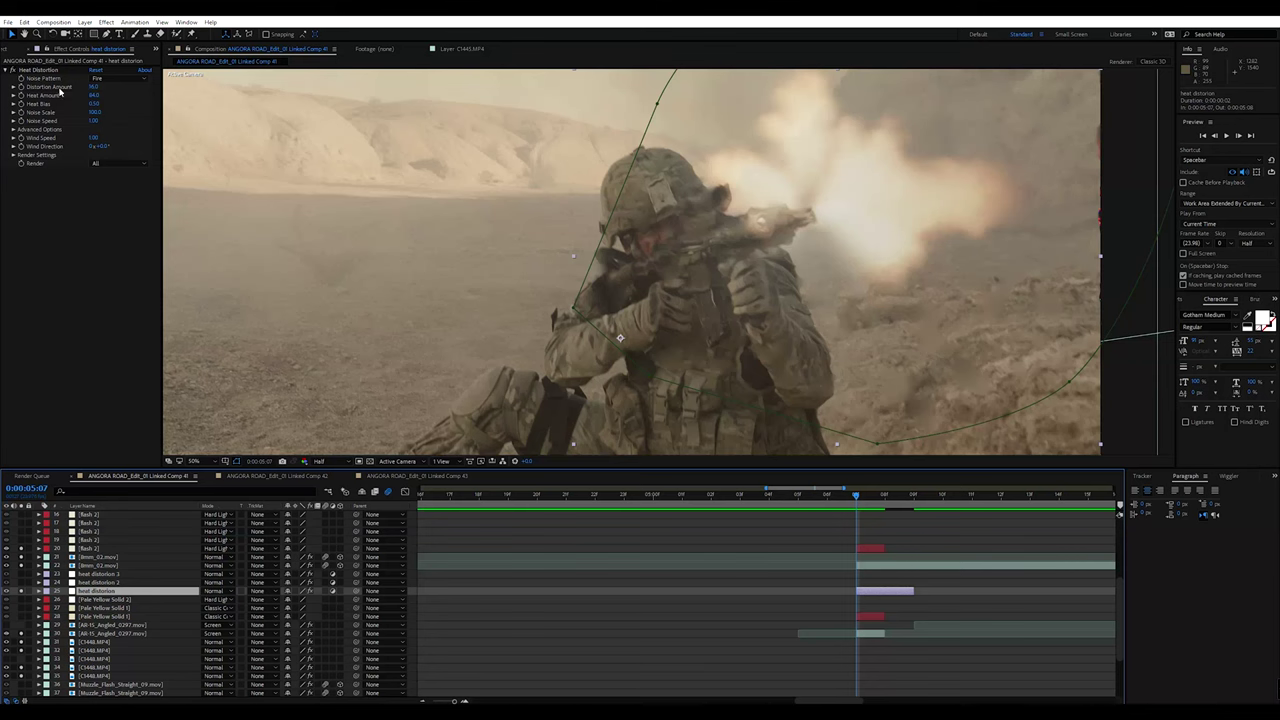
key("period")
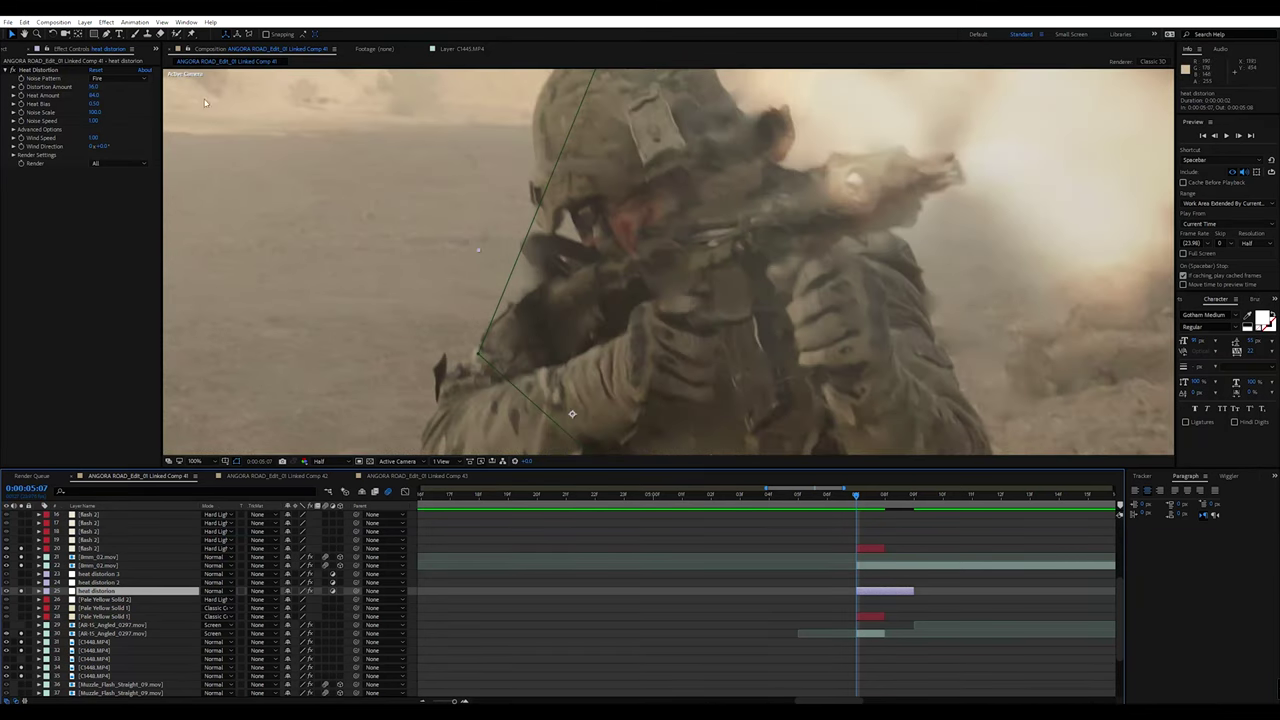
- Try the Smoke noise pattern for the heat distortion, then undo back to Fire
left_click(121, 80)
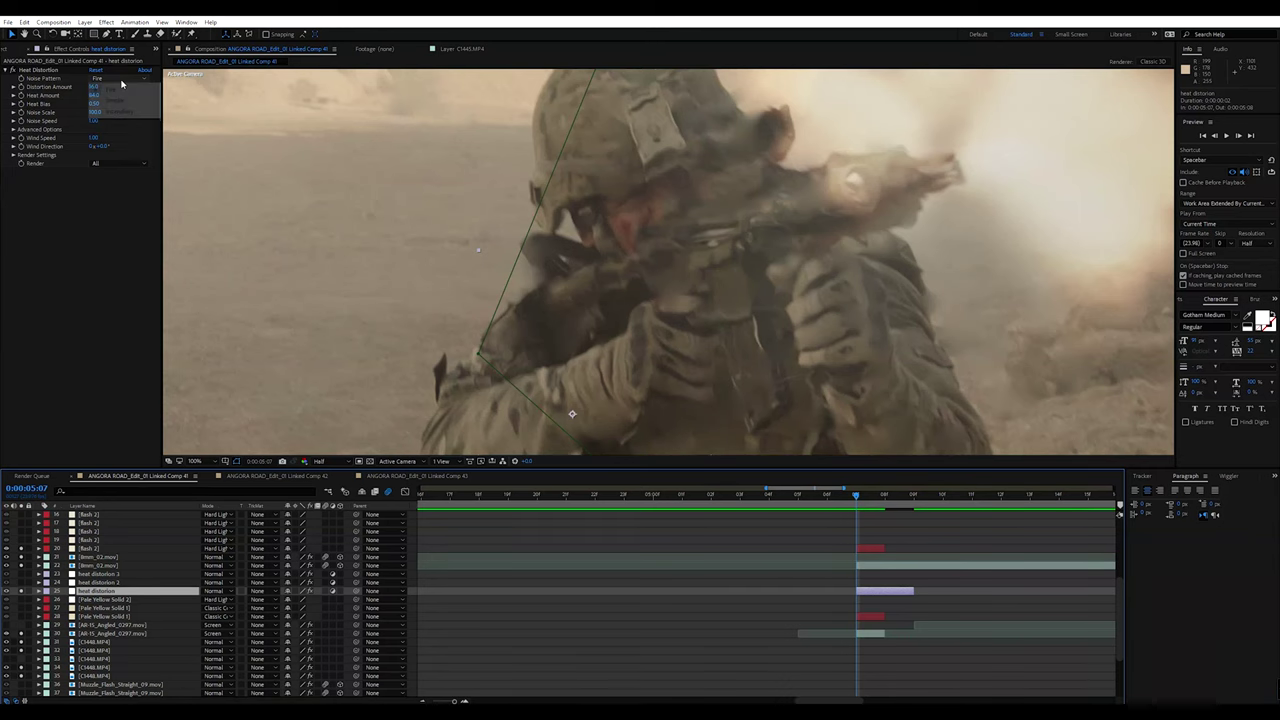
left_click(127, 101)
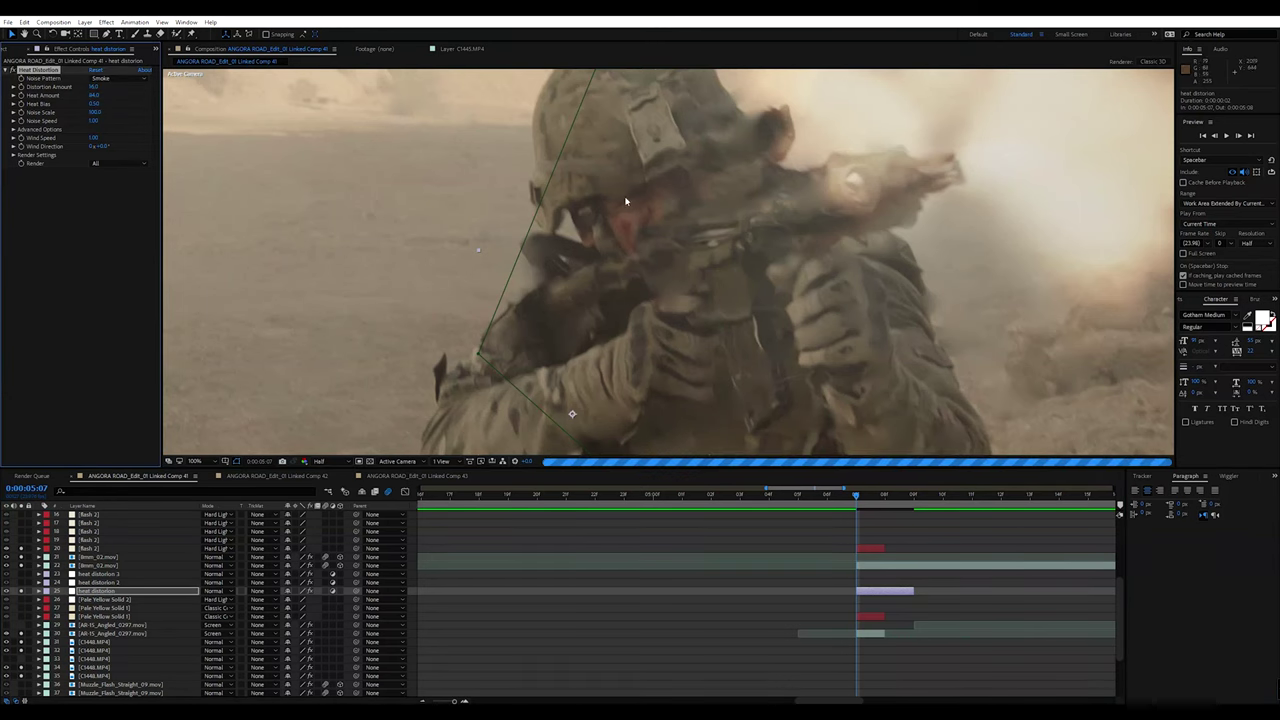
scroll(663, 252, "down", 2)
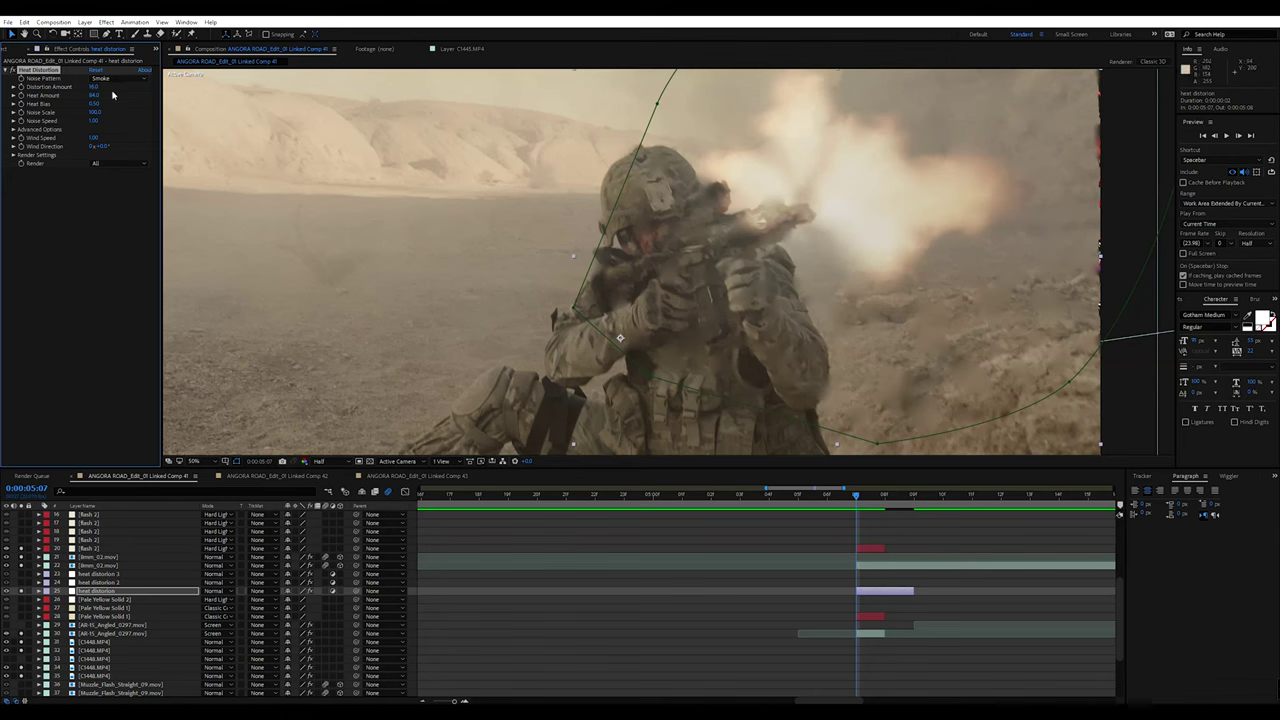
key("ctrl+z")
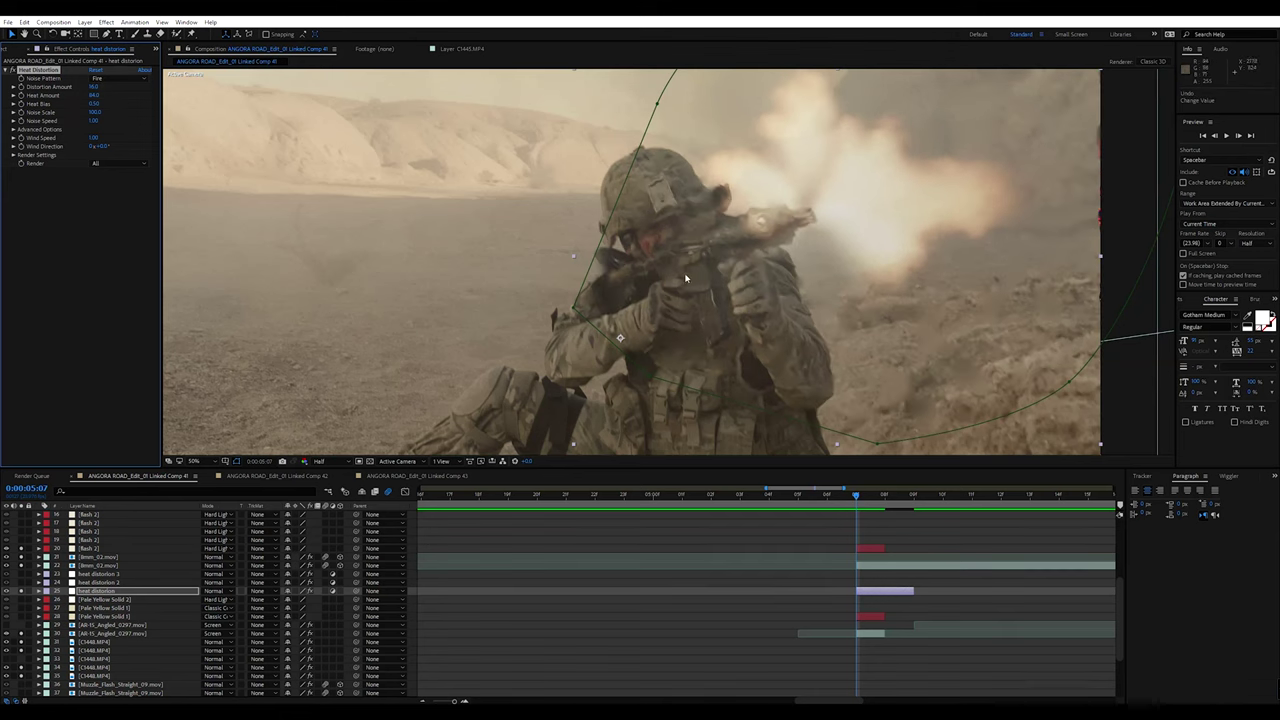
left_click(573, 300)
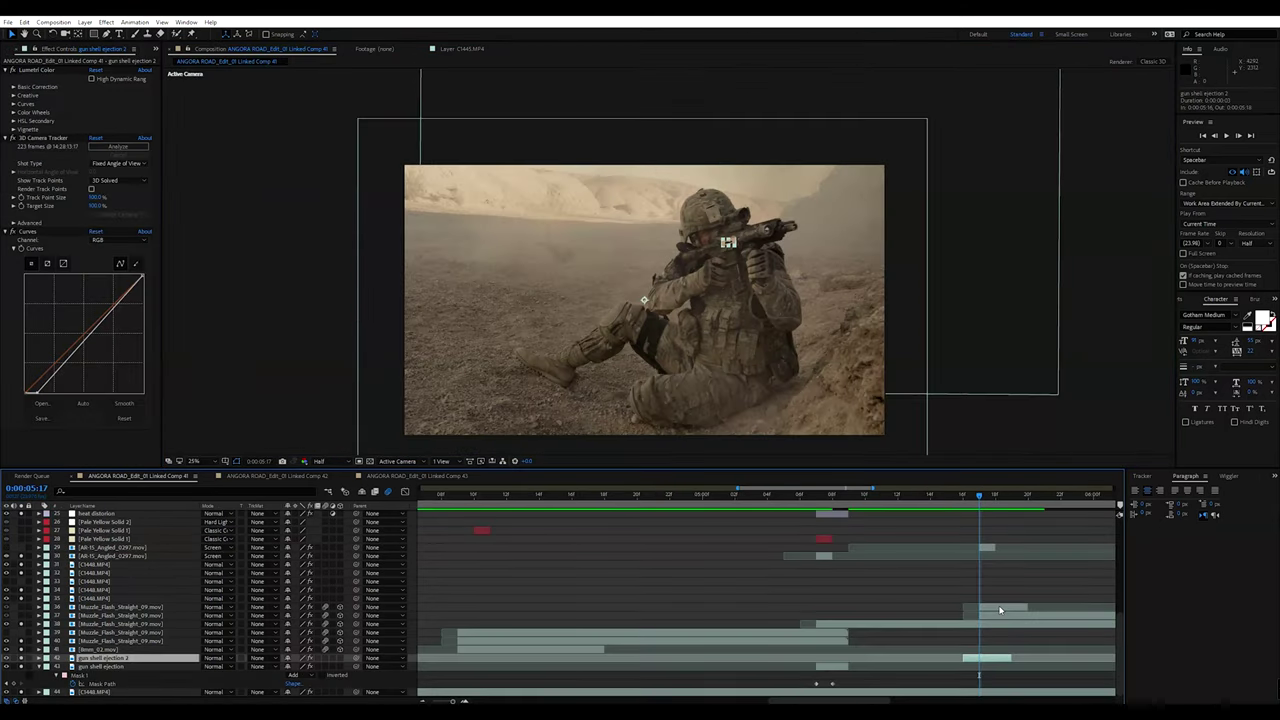
left_click(1000, 610)
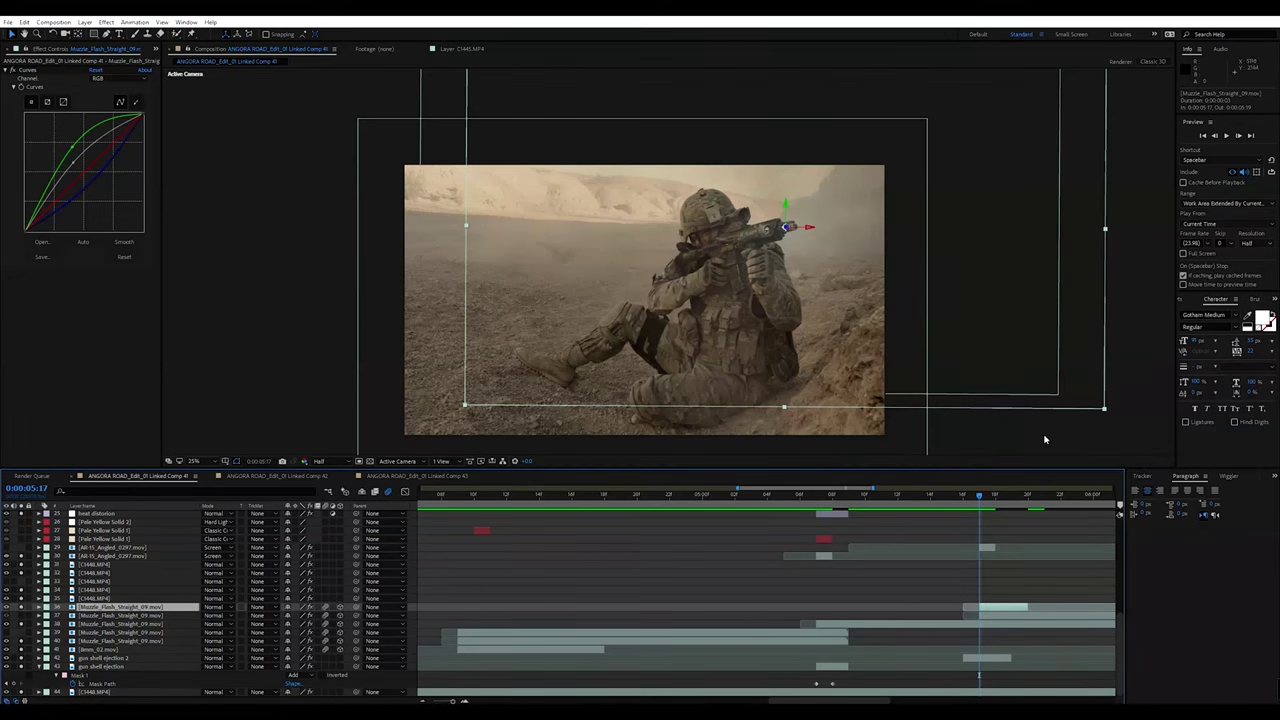
key("space")
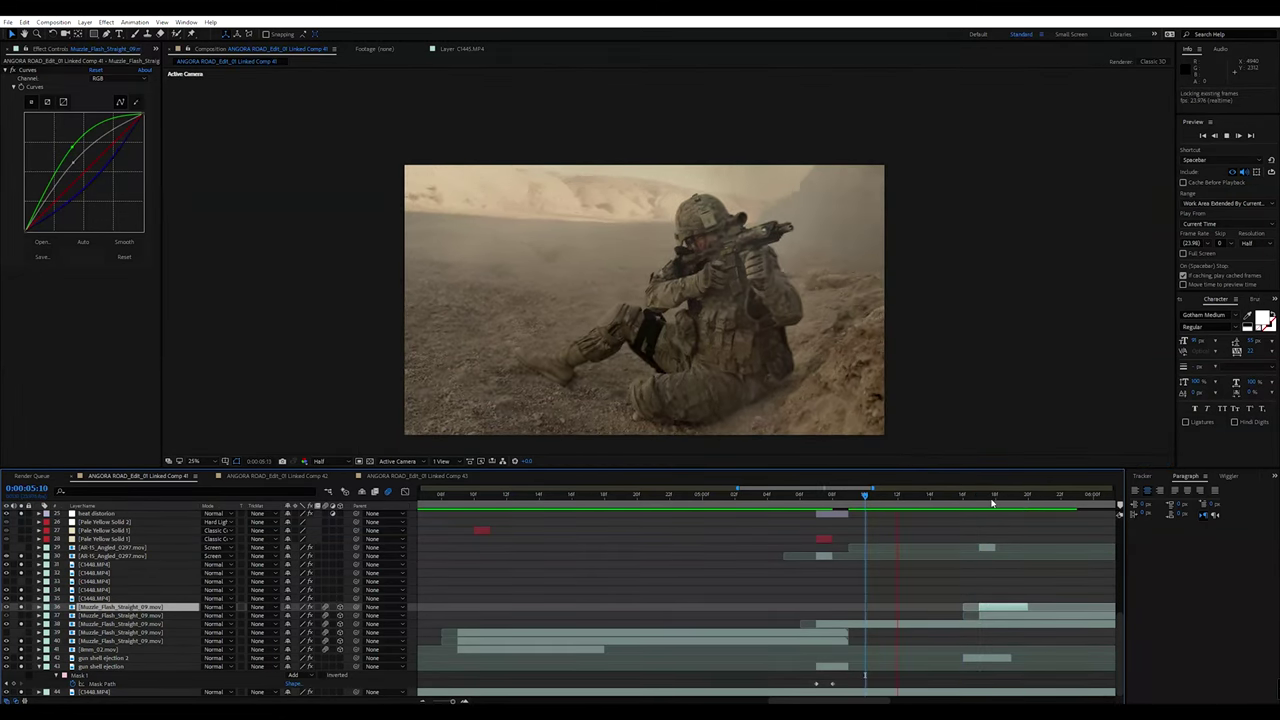
key("space")
left_click(1010, 618)
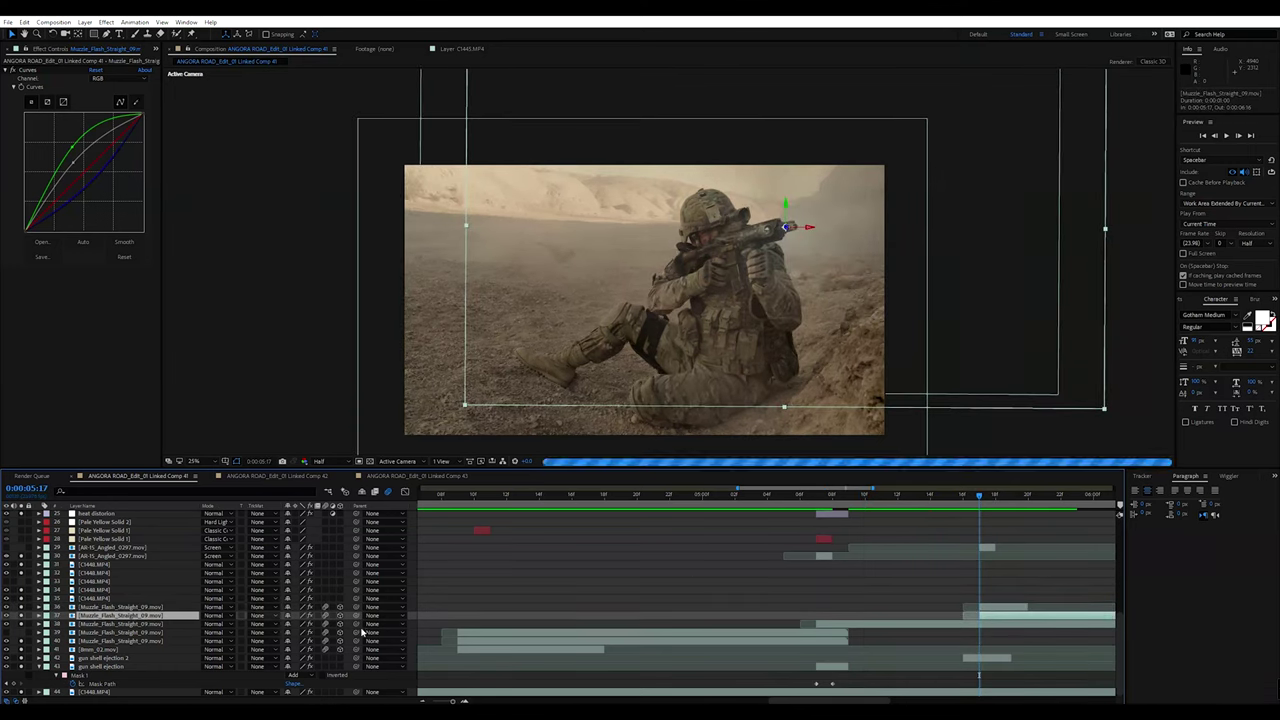
mouse_move(979, 497)
left_mouse_down()
mouse_move(948, 497)
mouse_move(963, 497)
left_mouse_up()
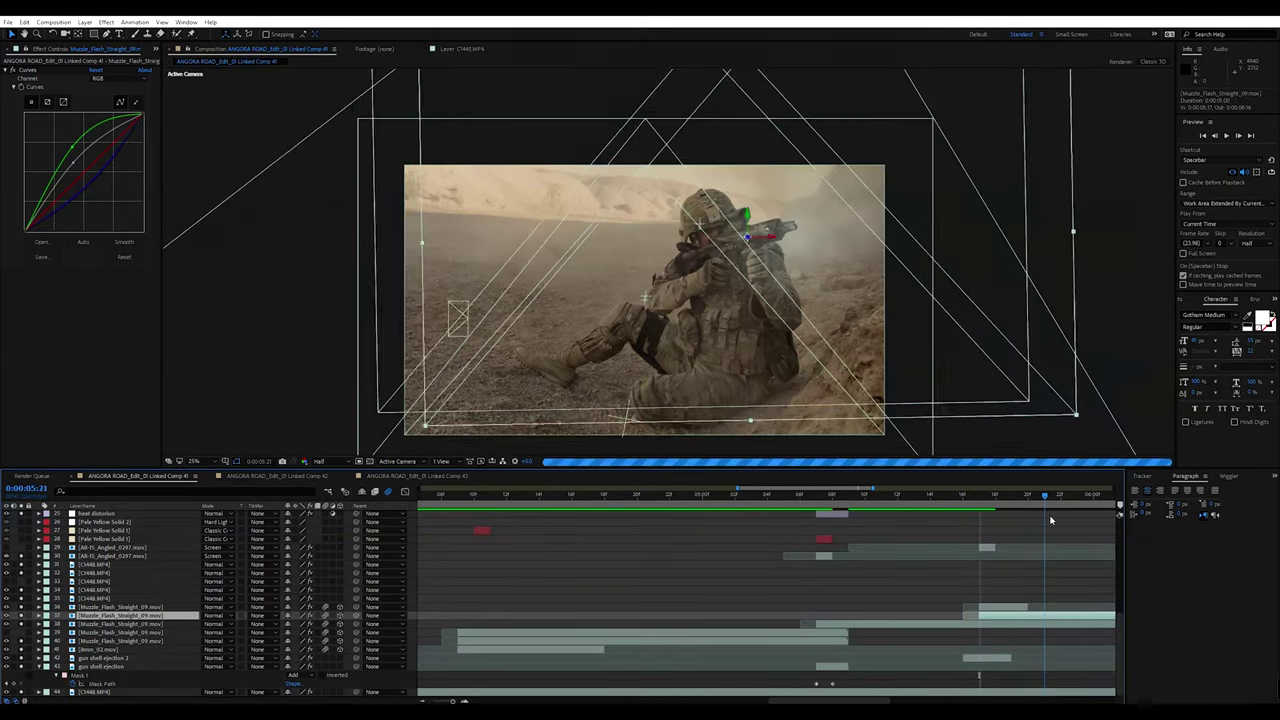
key("Page_Up")
key("Page_Up")
key("Page_Up")
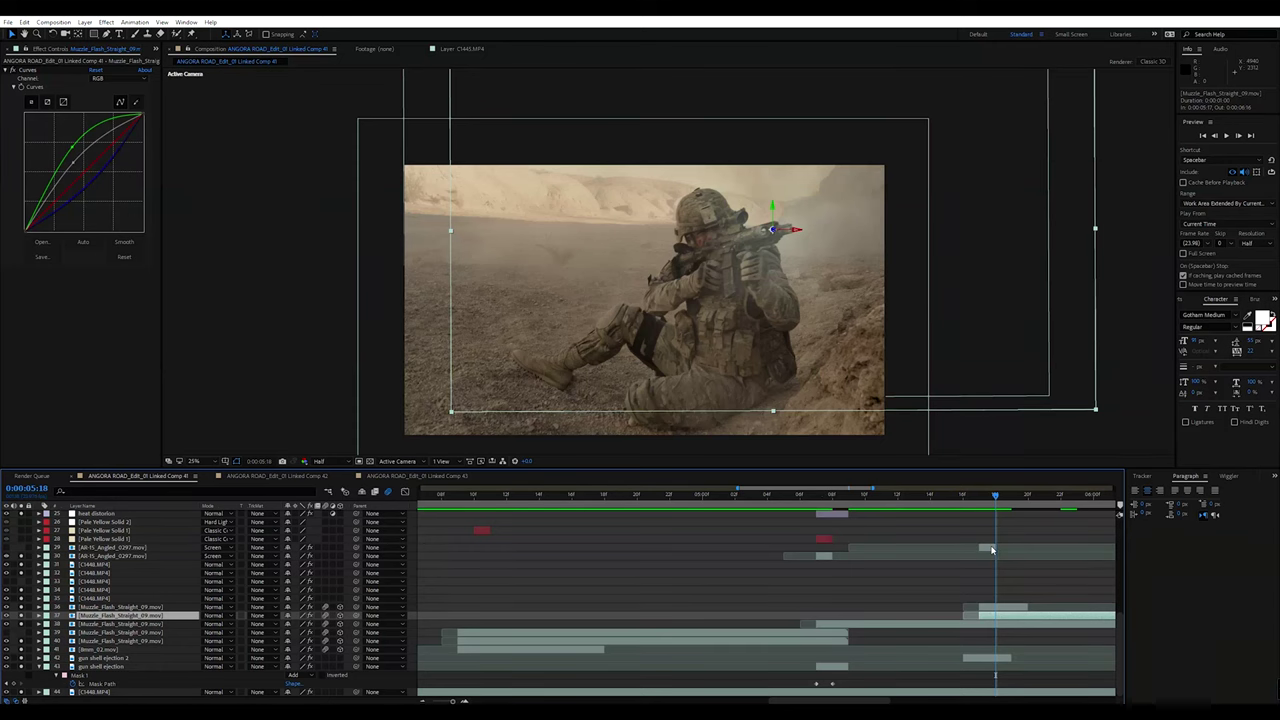
scroll(992, 549, "up", 5)
left_click(978, 505)
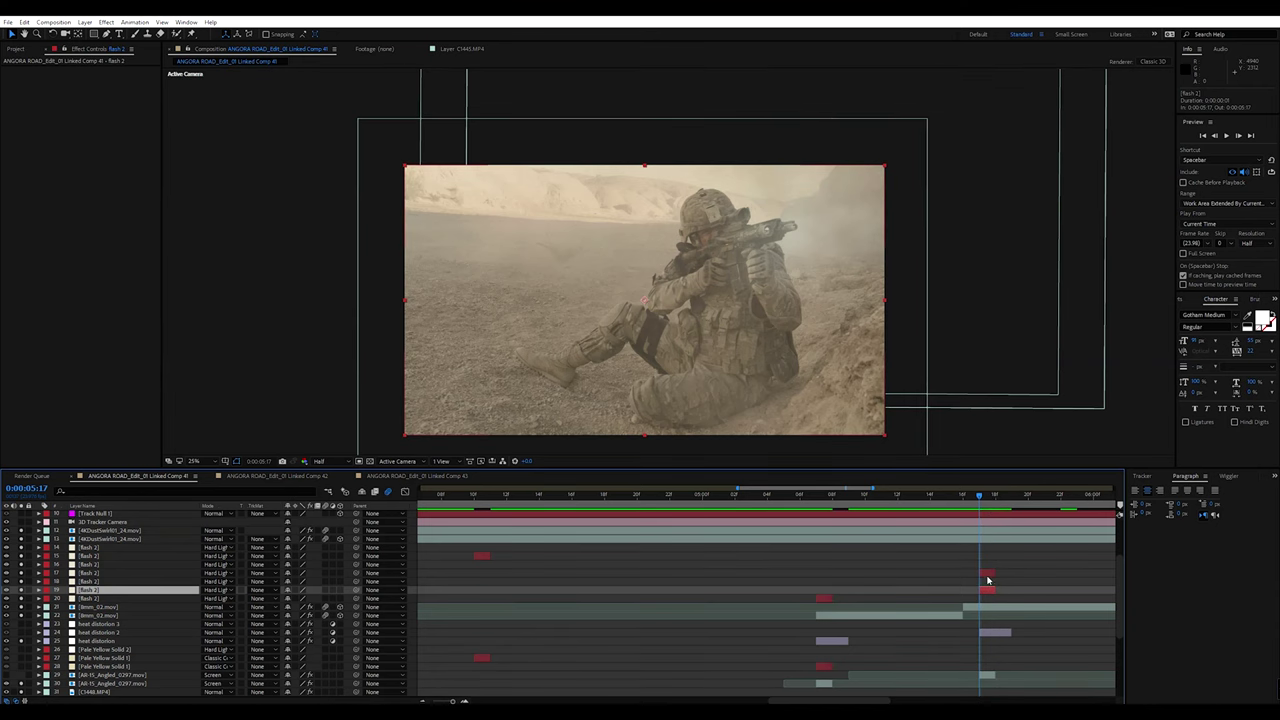
- Hide the flash 2 layer and play the shot, stopping at the 0:00:05:16 gunshot frame
left_click(987, 576)
left_click(24, 576)
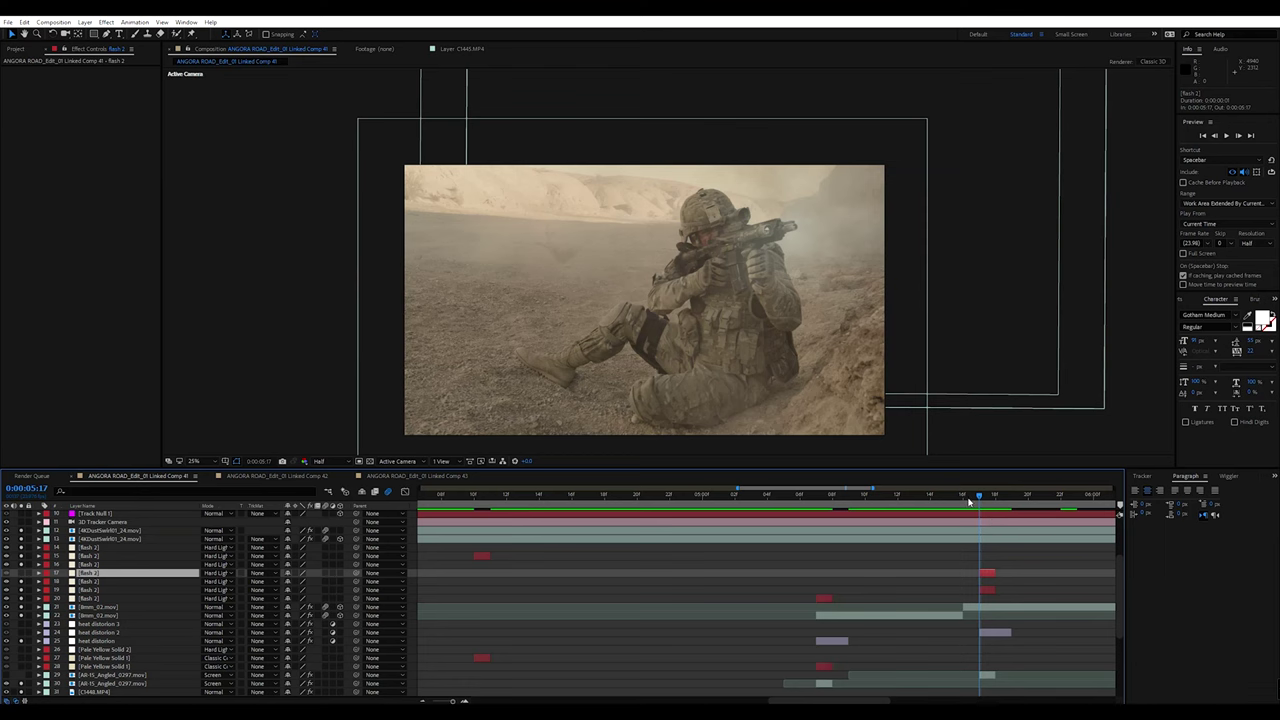
mouse_move(968, 501)
left_mouse_down()
mouse_move(1003, 499)
mouse_move(979, 501)
left_mouse_up()
key("space")
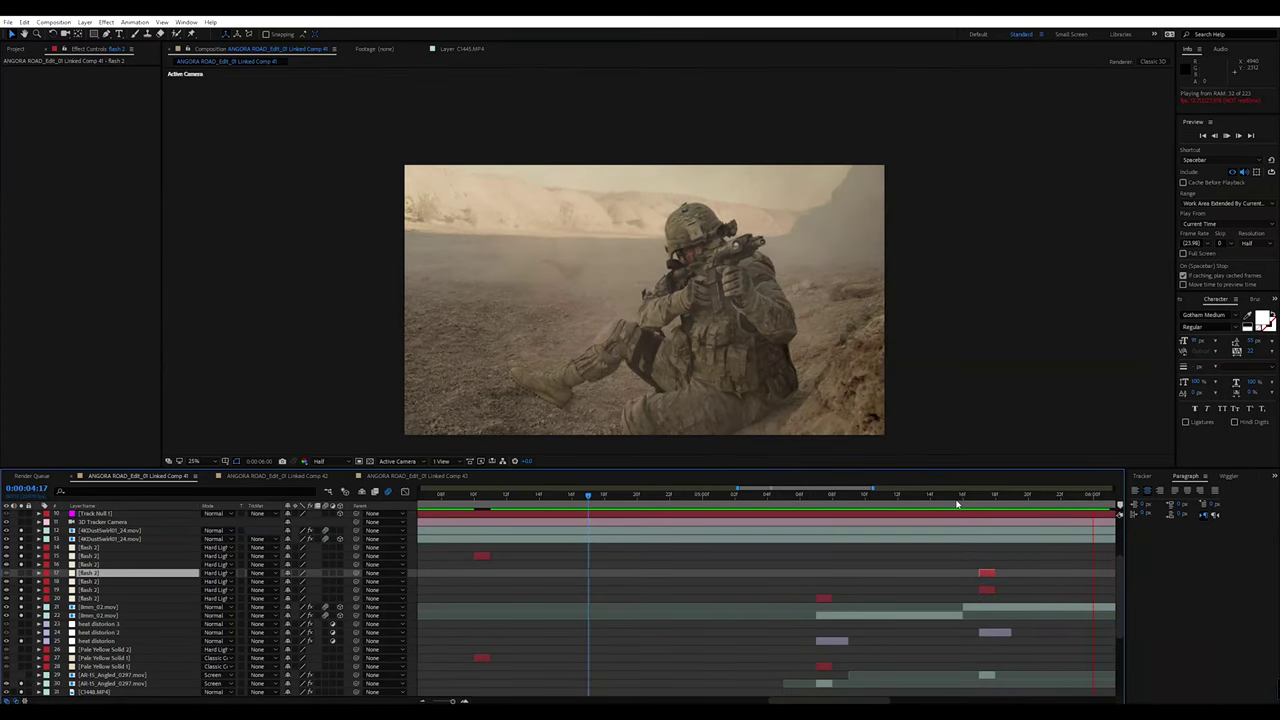
left_click(963, 498)
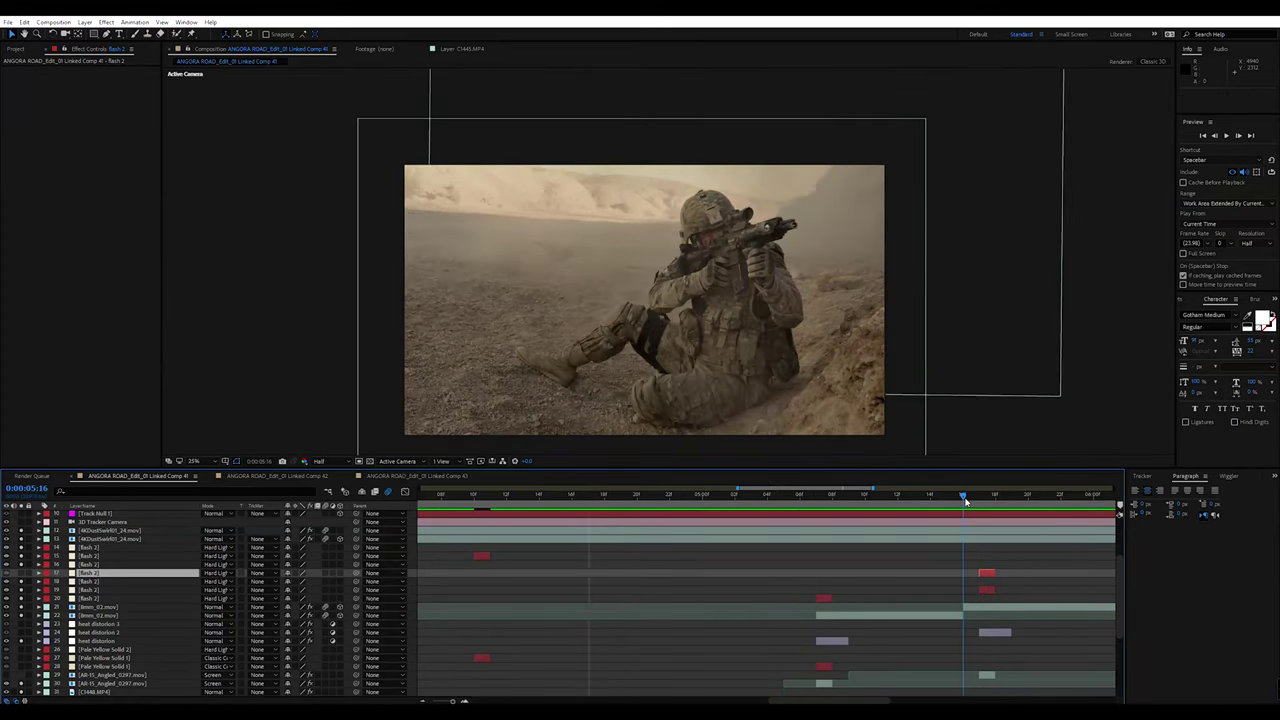
scroll(705, 333, "up", 4)
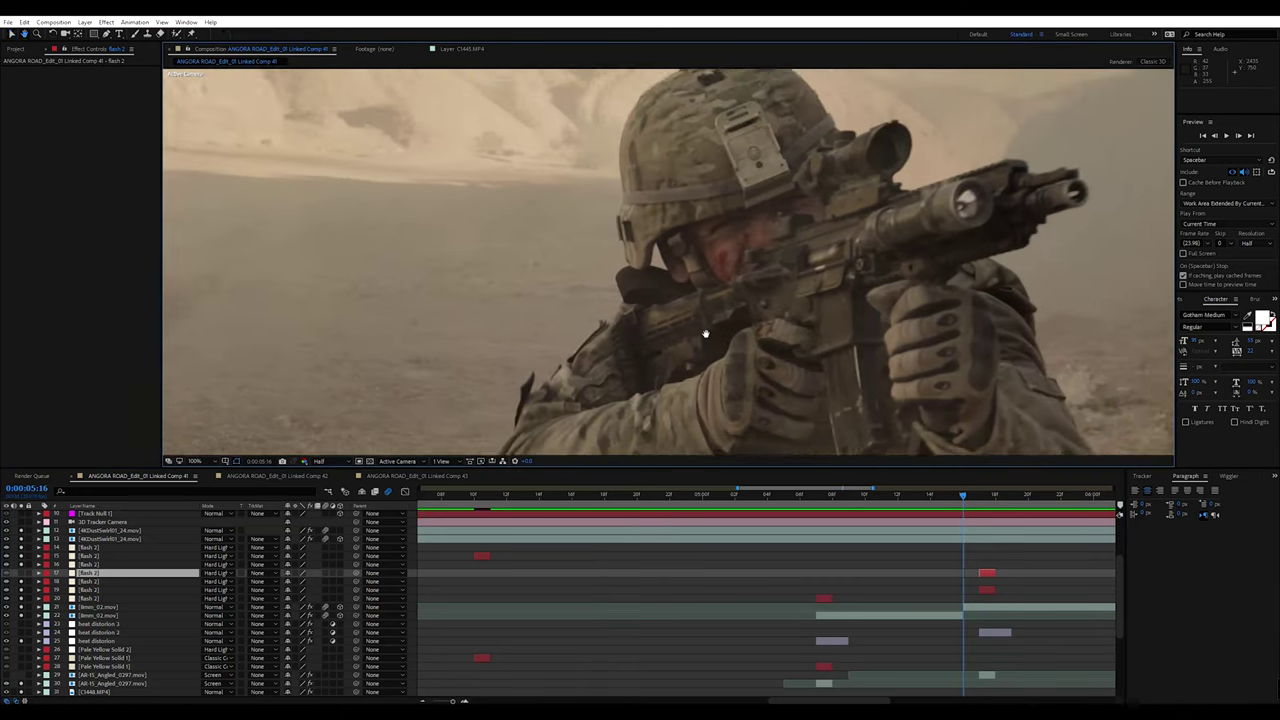
scroll(705, 333, "up", 2)
- Select 8mm_02.mov and step through frames 0:00:05:16–0:00:05:19 near the chamber, ending at 5:16
scroll(1073, 606, "down", 5)
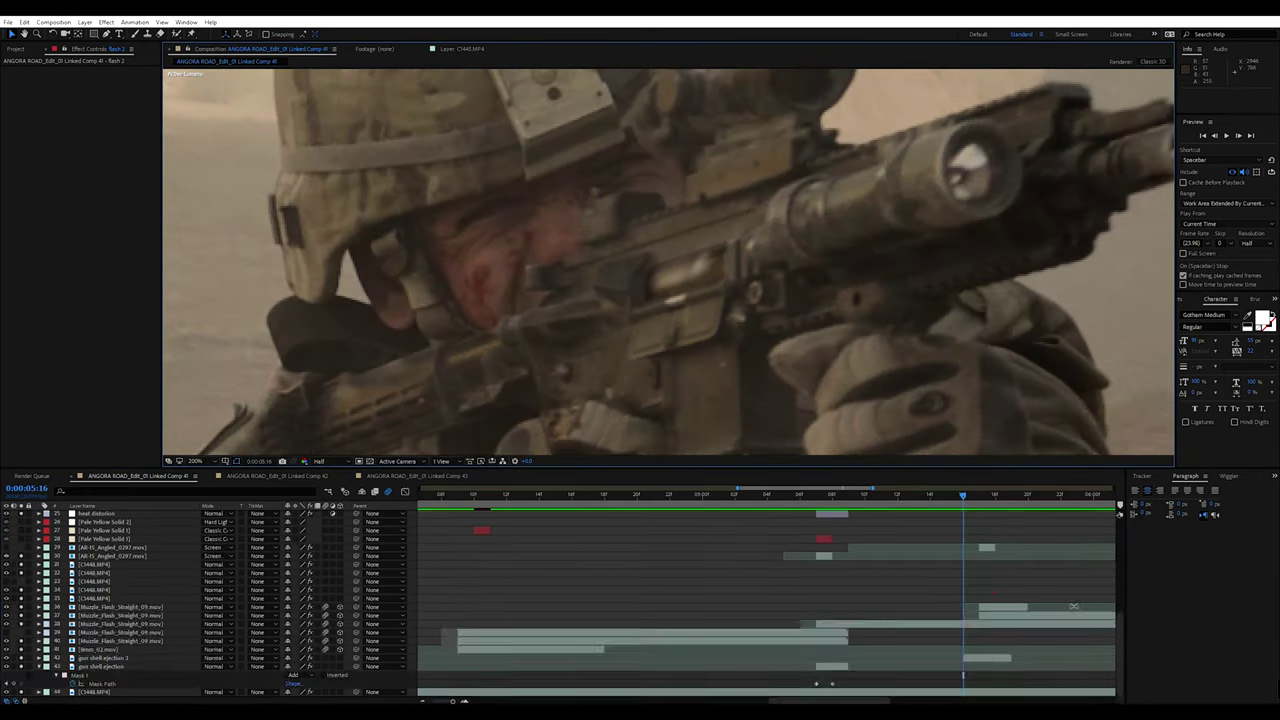
scroll(1073, 606, "up", 4)
left_click(1073, 581)
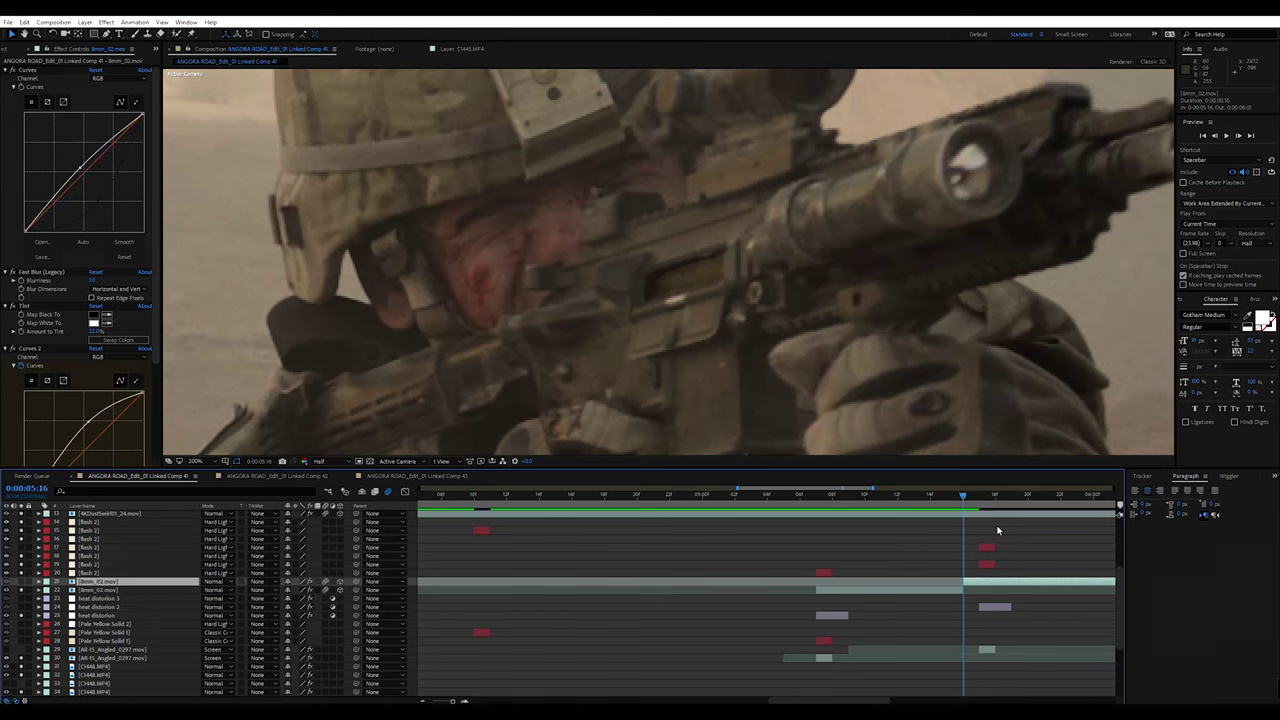
left_click_drag(962, 500, 942, 500)
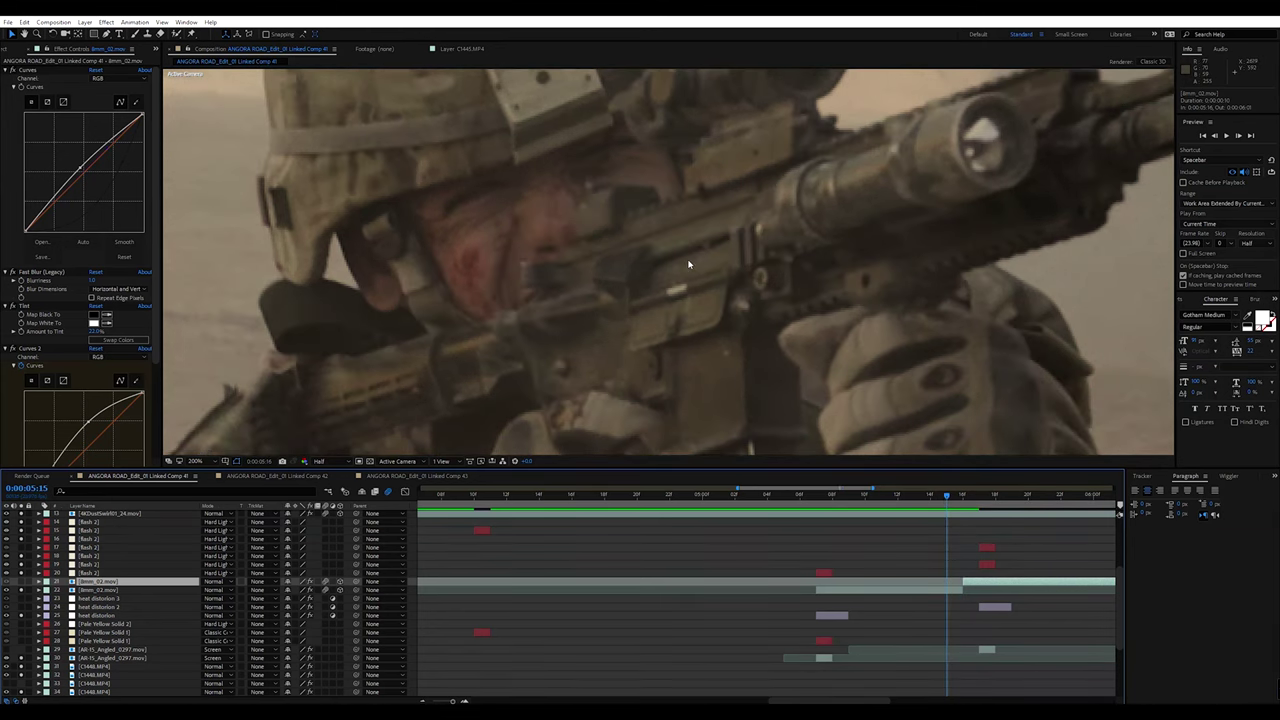
key("Page_Down")
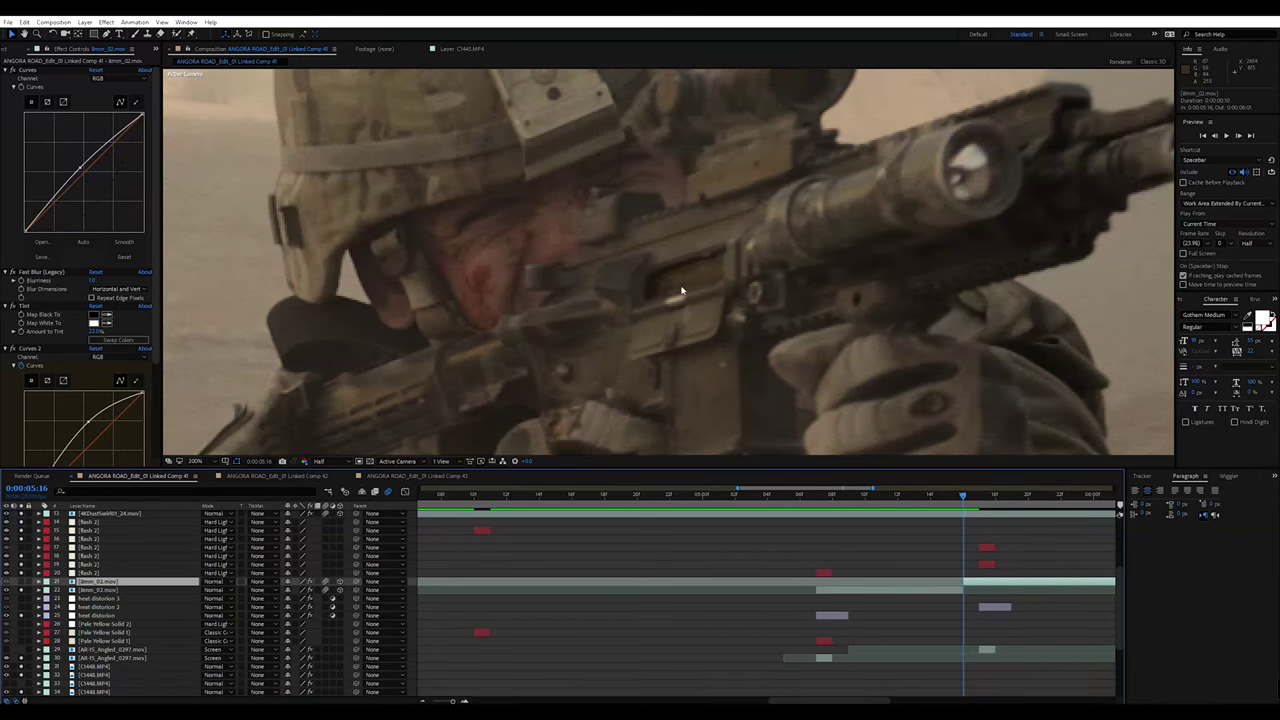
key("Page_Down")
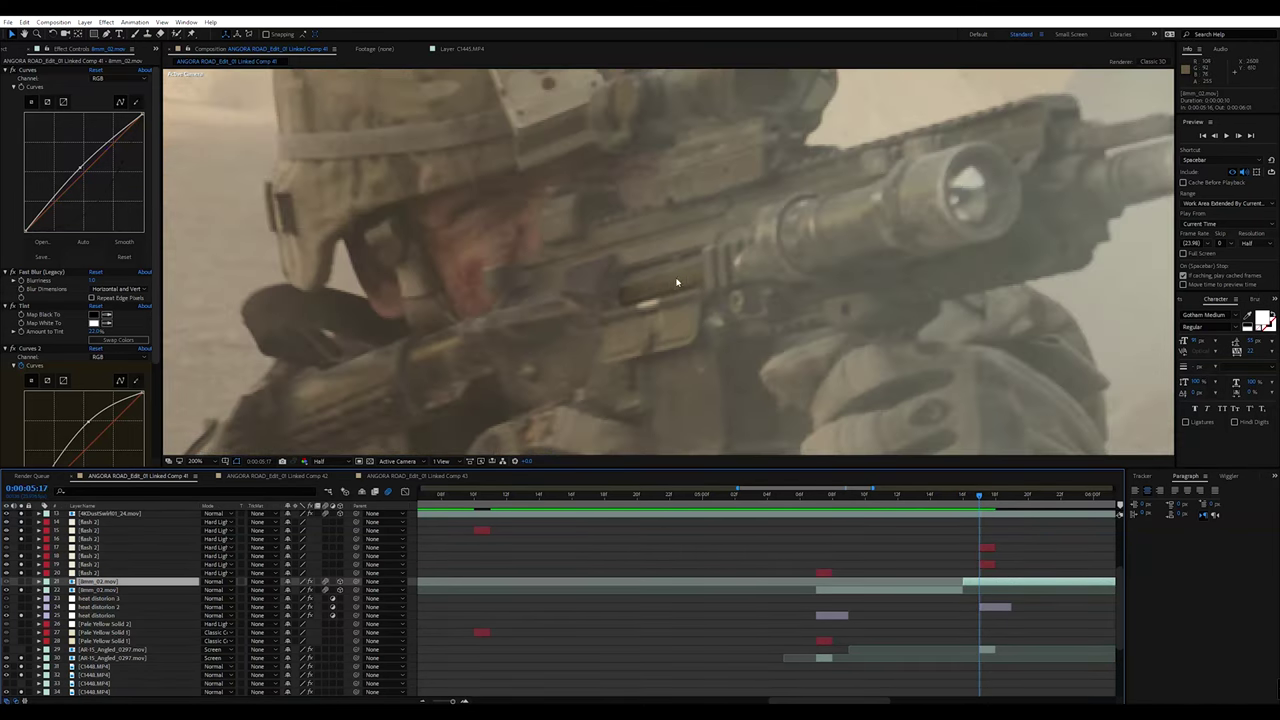
key("Page_Down")
key("Page_Down")
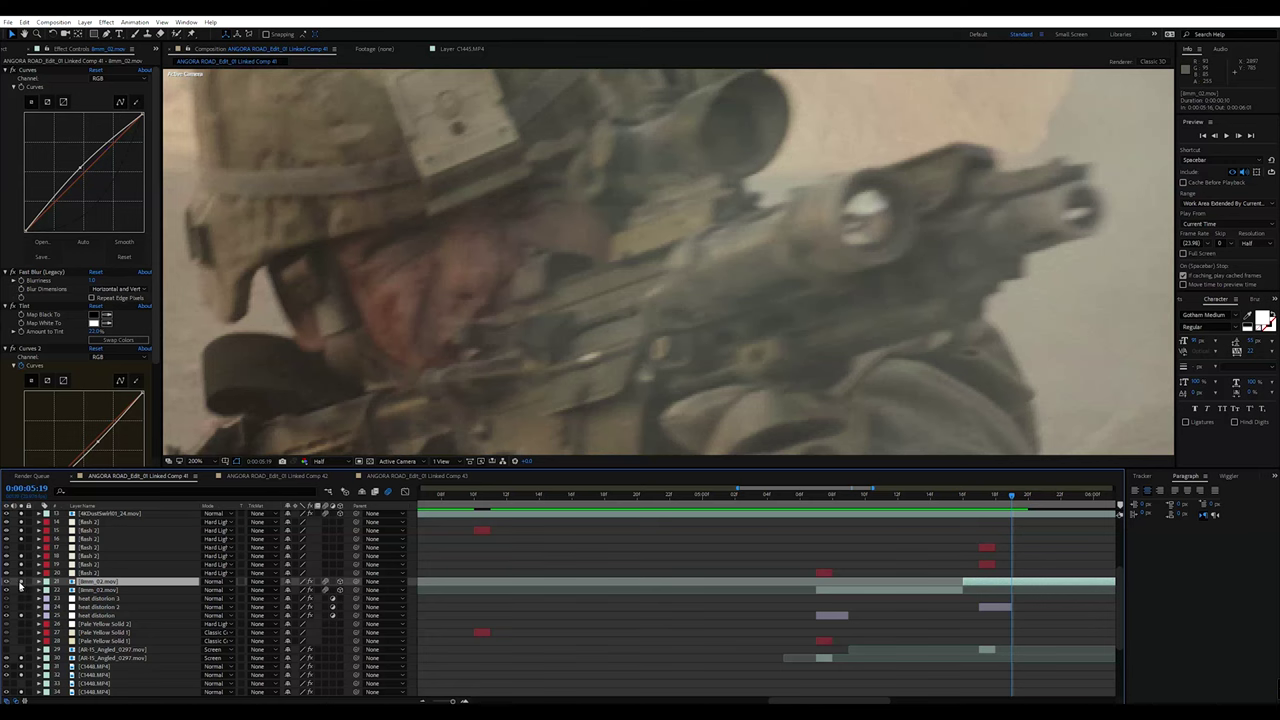
scroll(660, 433, "down", 2)
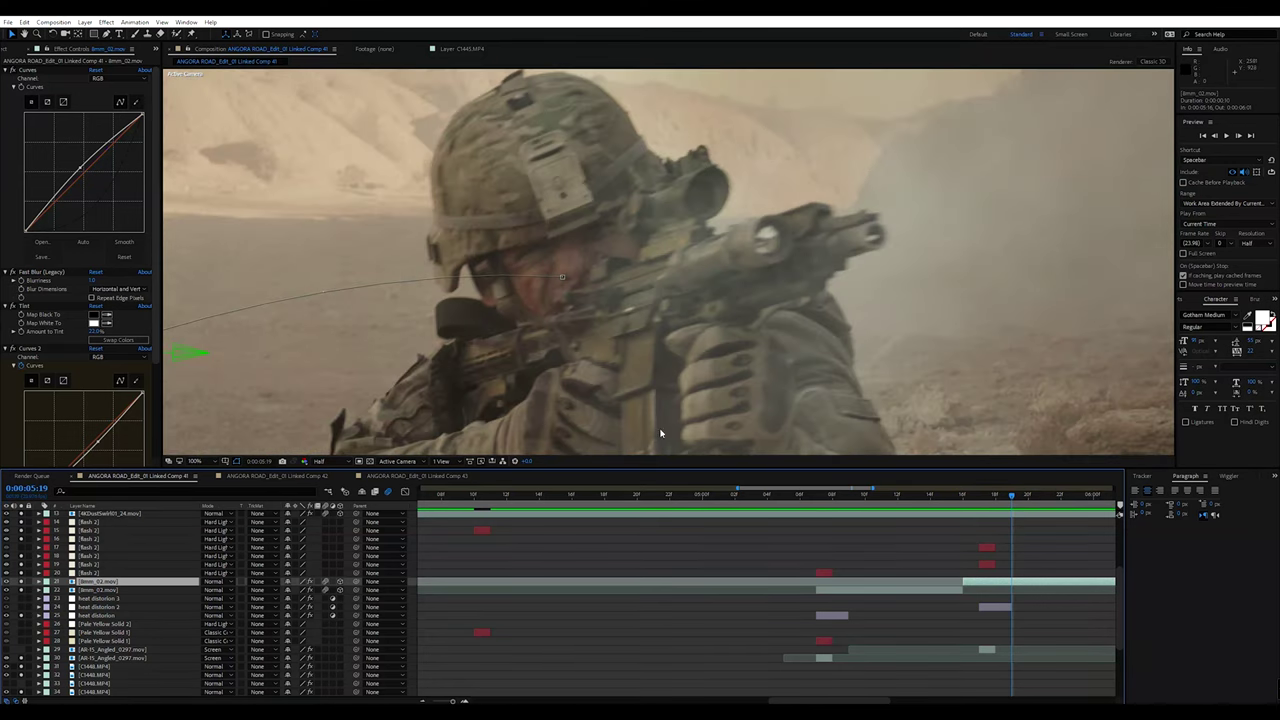
left_click(986, 503)
scroll(686, 414, "up", 1)
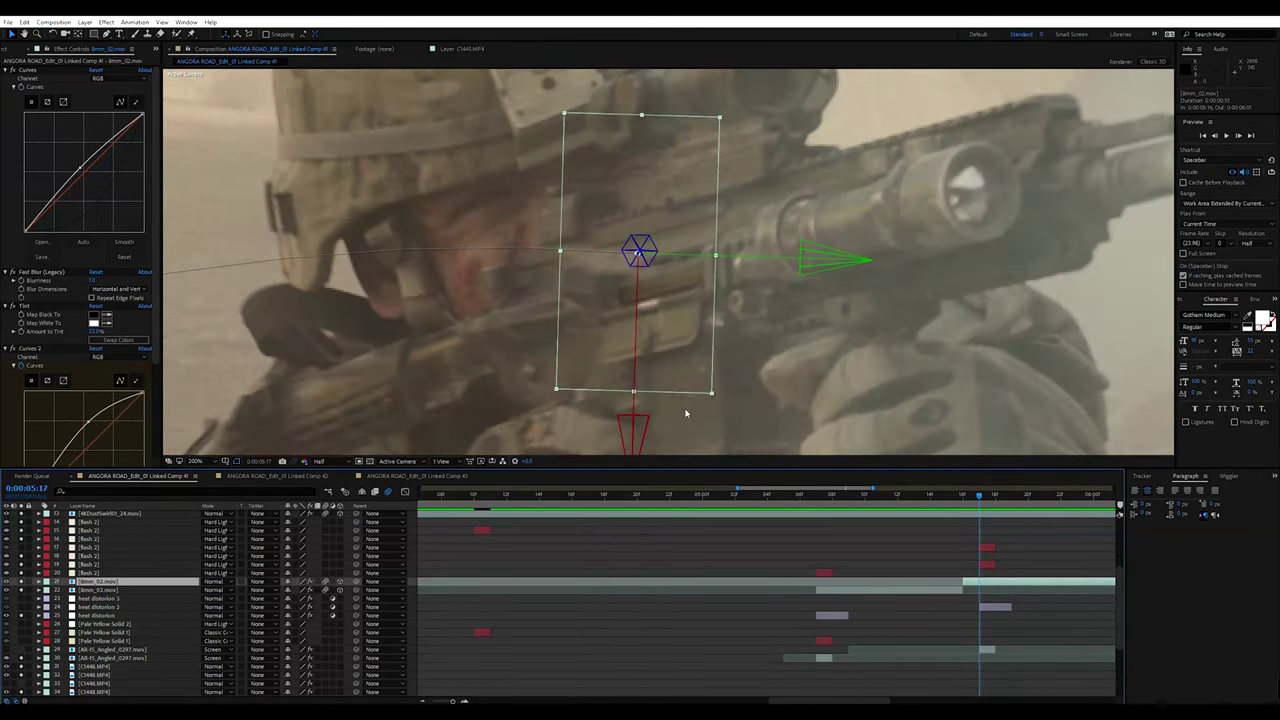
key("Page_Up")
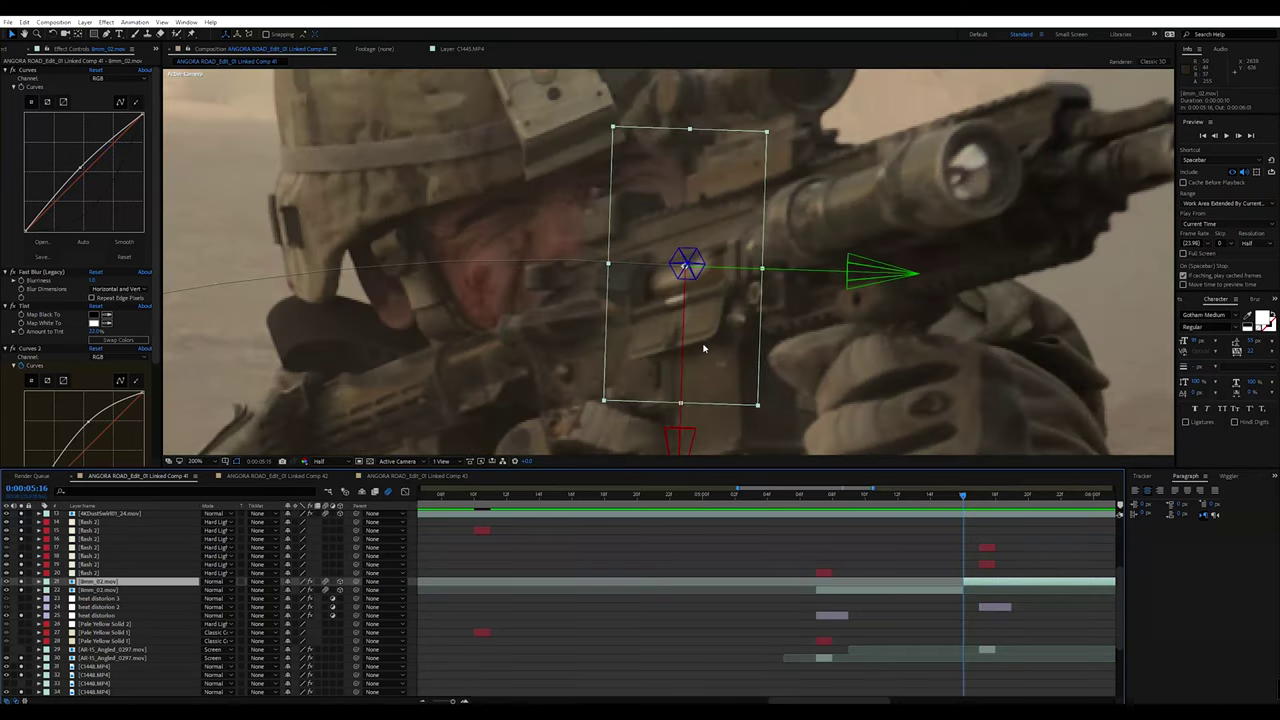